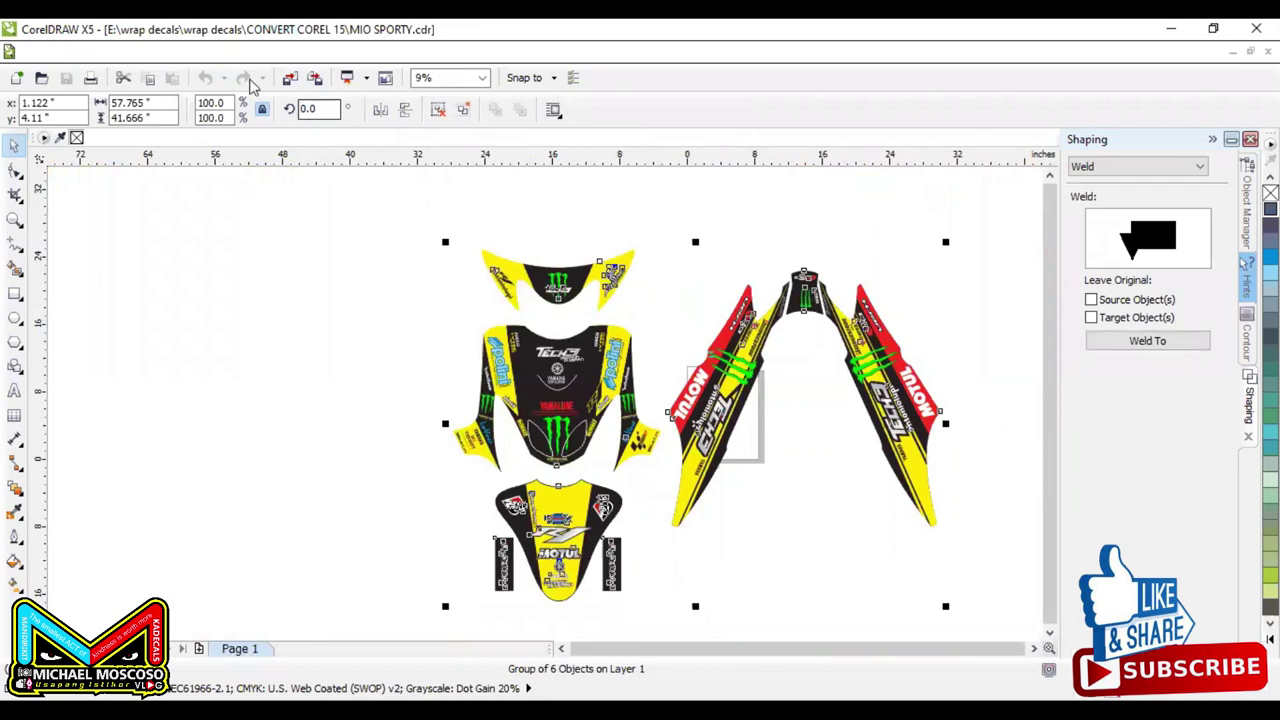
# Step: Ungroup all objects in the scooter decal layout and clear the selection
pyautogui.click(218, 52)
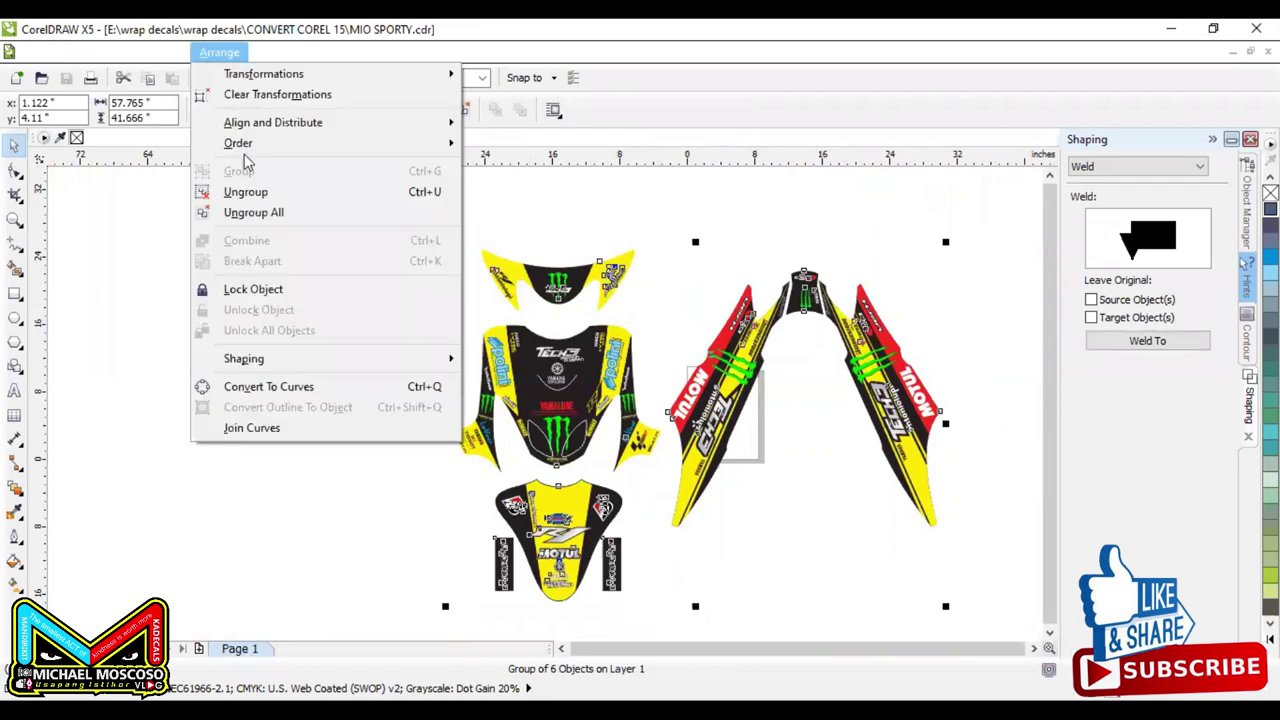
pyautogui.click(268, 213)
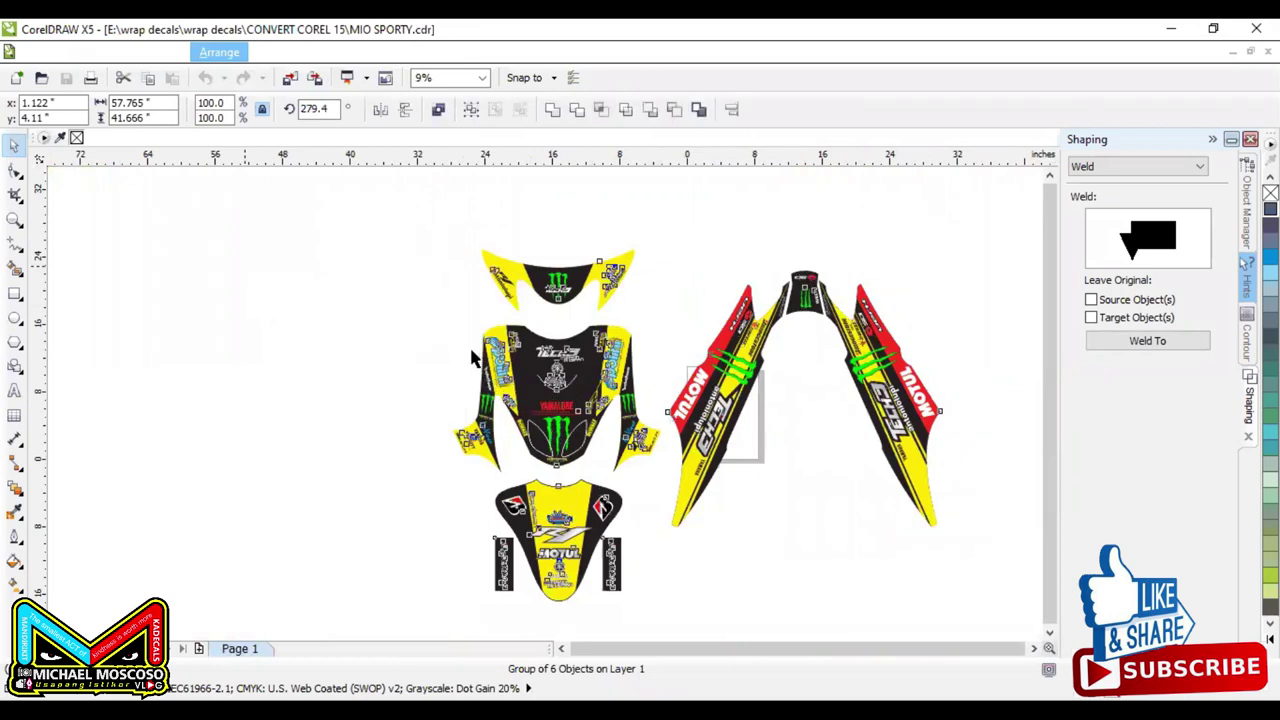
pyautogui.click(450, 305)
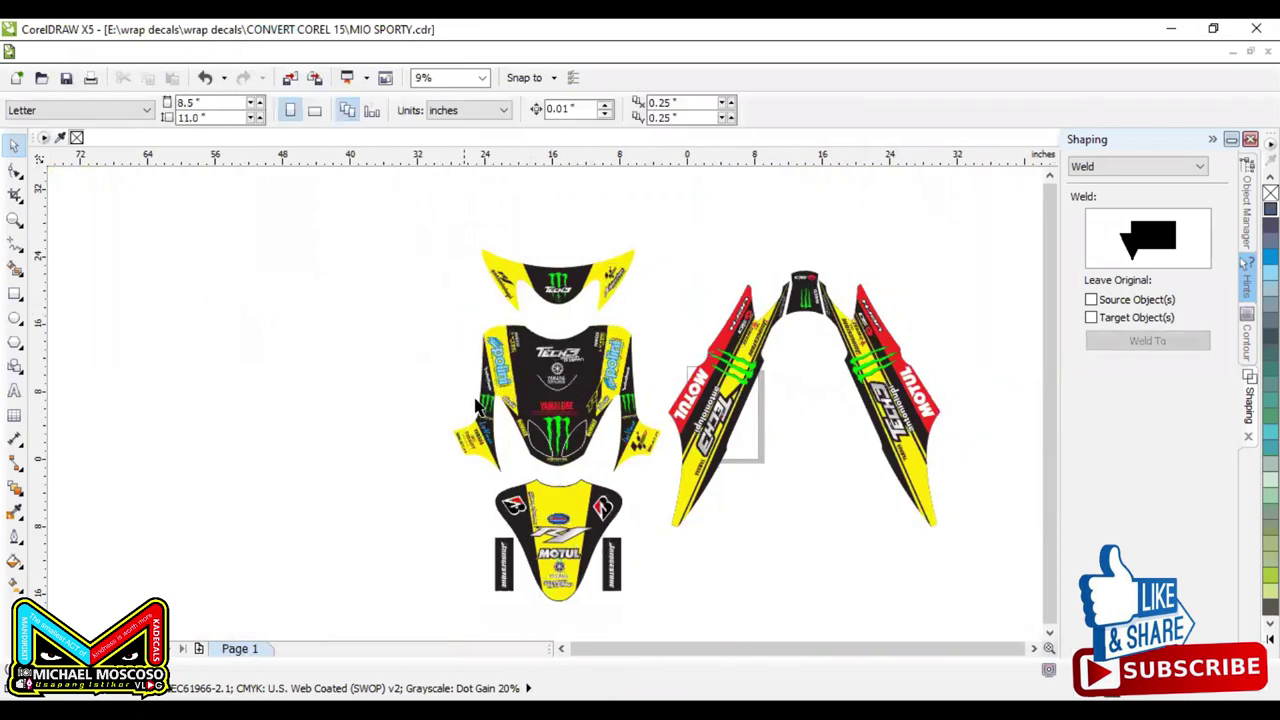
# Step: Try moving the visor decal pieces out of the layout into empty space, and undo the move
pyautogui.click(536, 403)
pyautogui.click(424, 250)
pyautogui.moveTo(431, 225); pyautogui.dragTo(692, 332)
pyautogui.moveTo(586, 286); pyautogui.dragTo(200, 293)
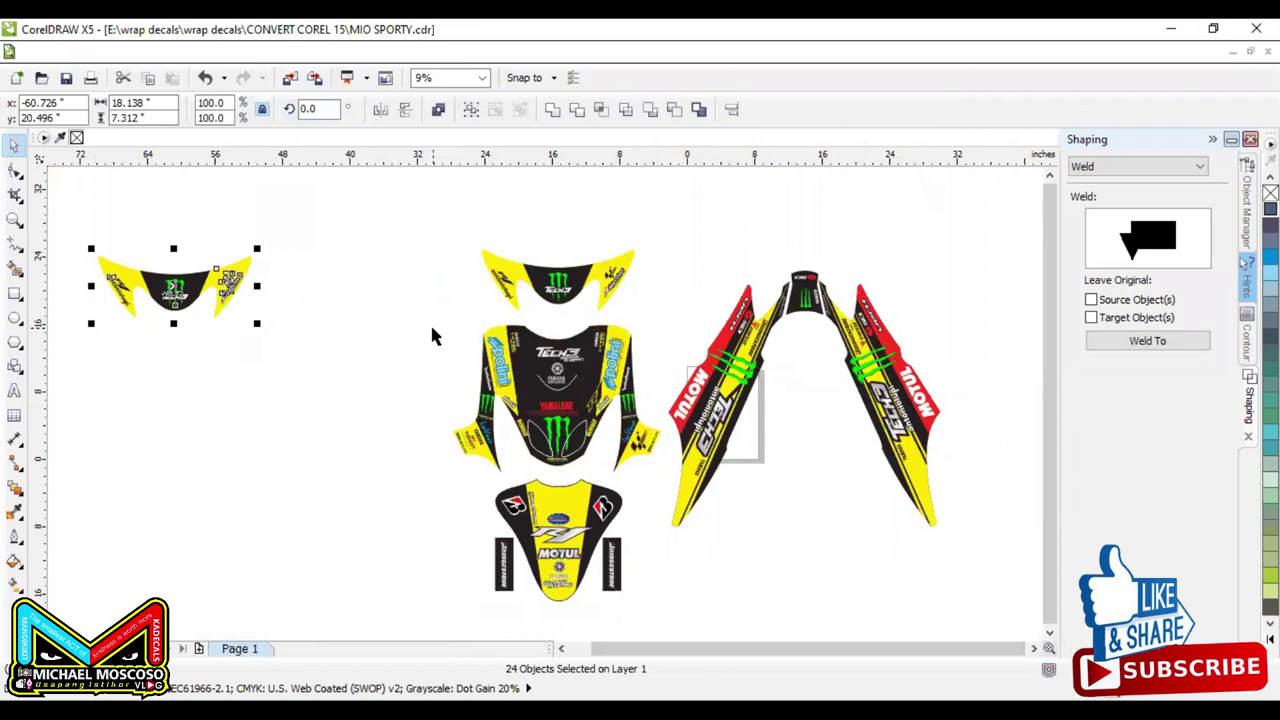
pyautogui.hotkey('ctrl', 'z')
# Step: Copy all the decal pieces into a new A4 portrait document with RGB colour mode and 300 dpi rendering resolution
pyautogui.moveTo(384, 220); pyautogui.dragTo(1082, 632)
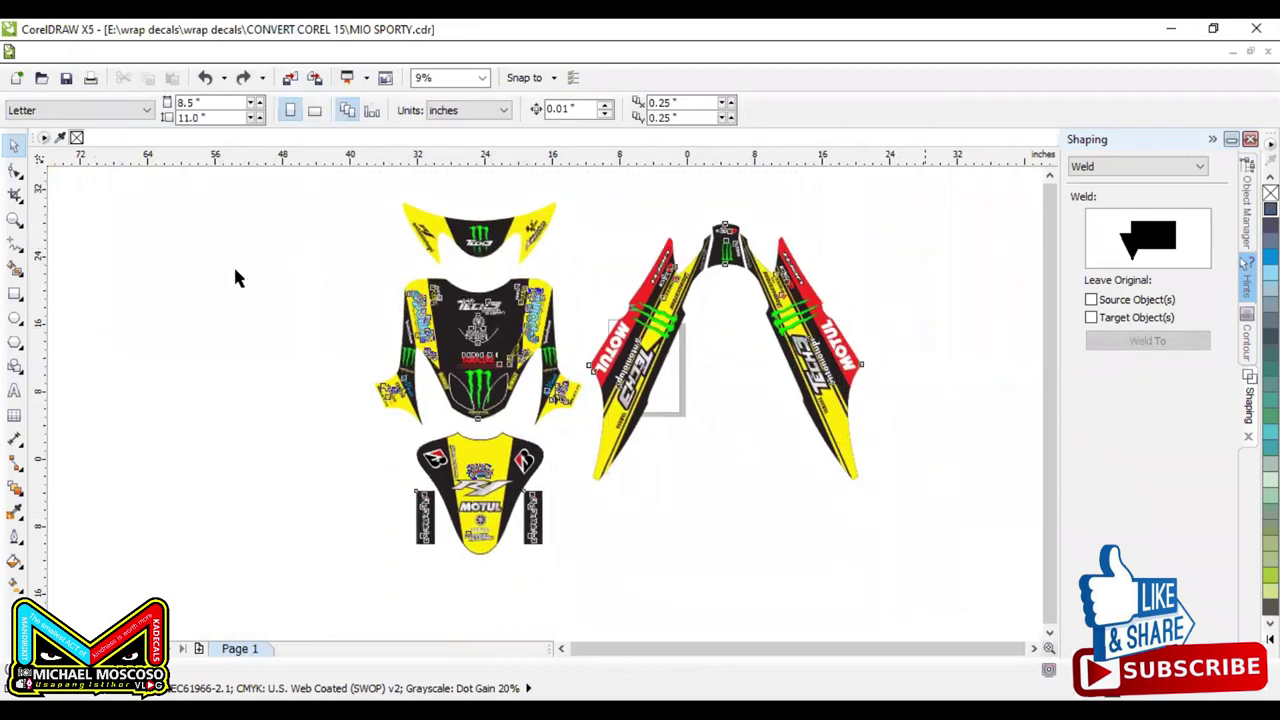
pyautogui.moveTo(271, 196); pyautogui.dragTo(960, 595)
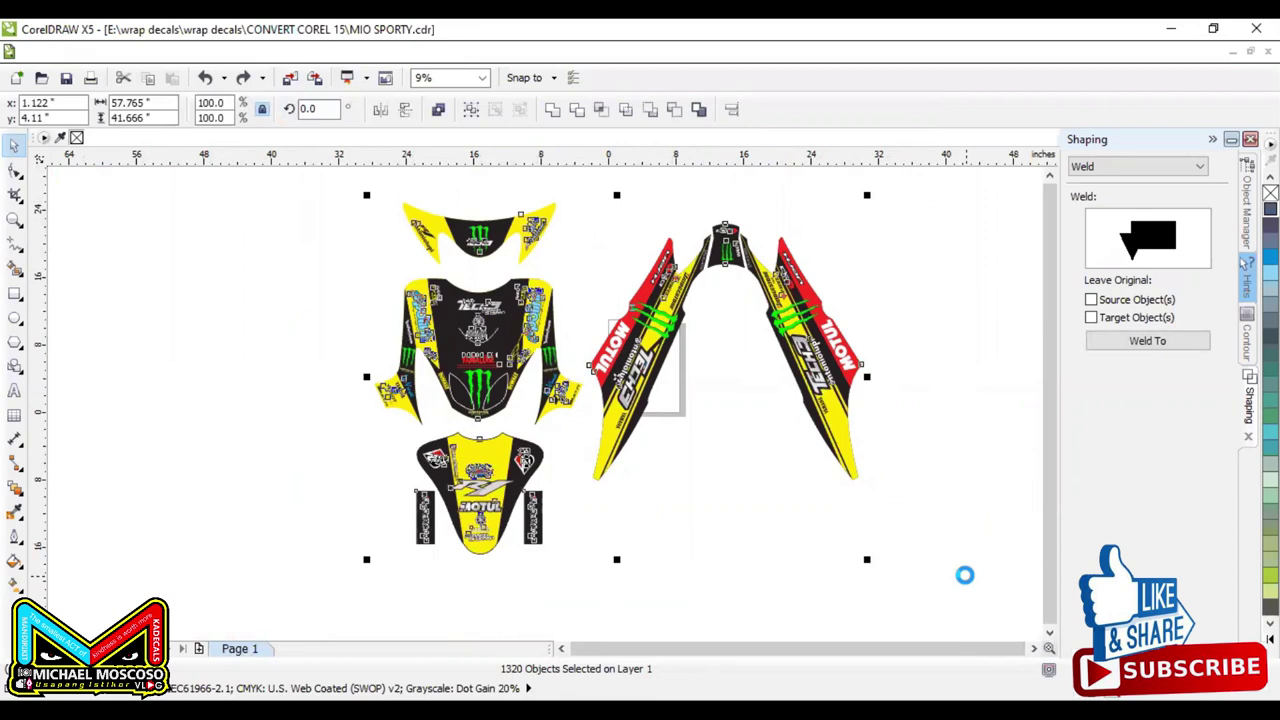
pyautogui.hotkey('ctrl', 'n')
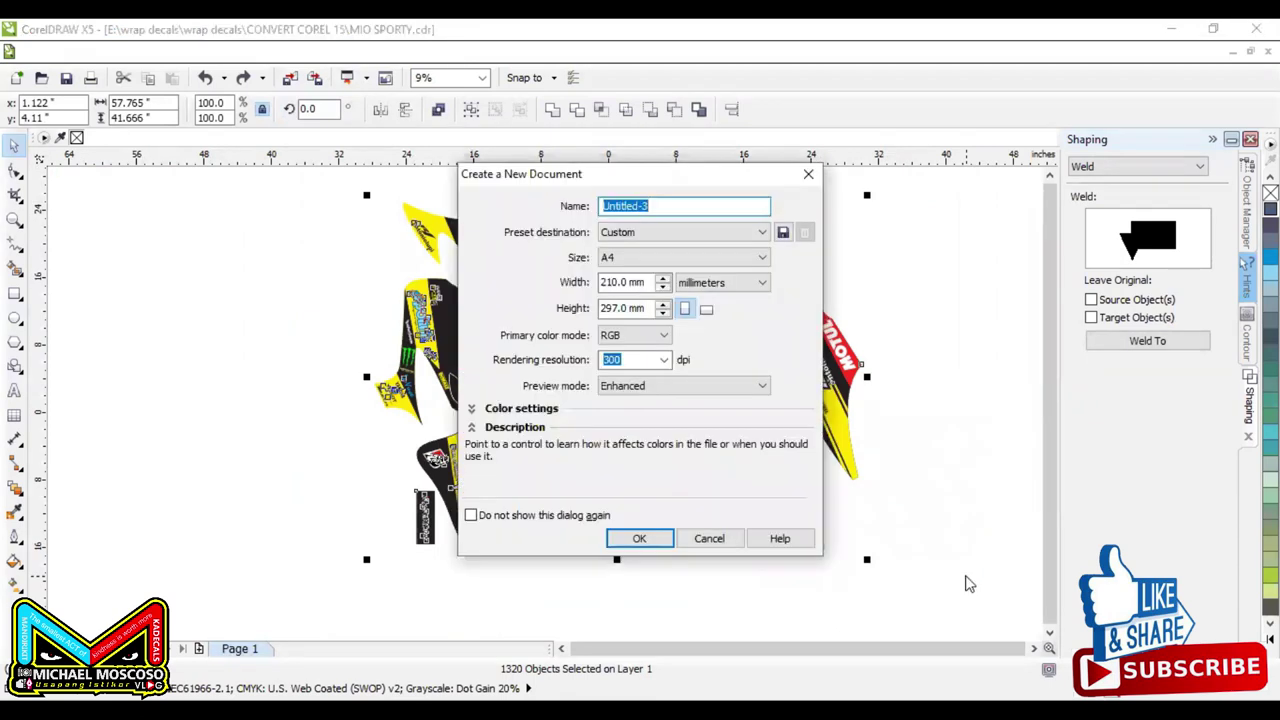
pyautogui.press('Return')
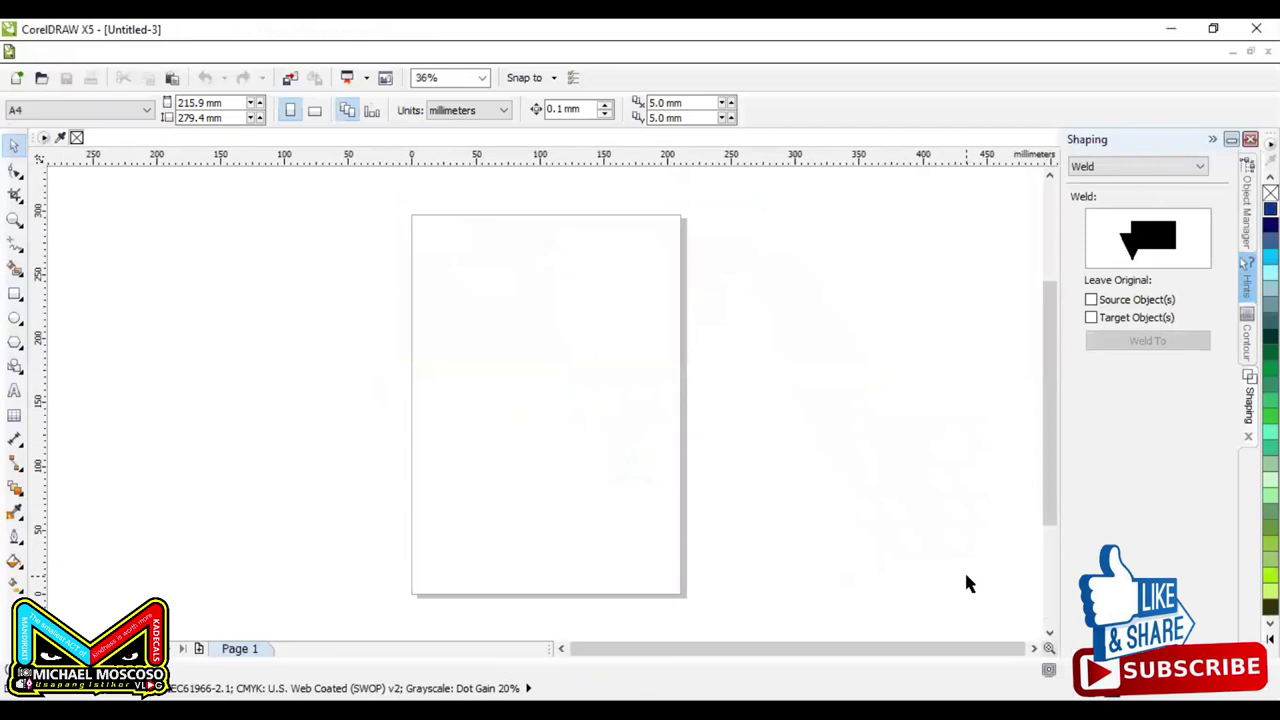
pyautogui.hotkey('ctrl', 'v')
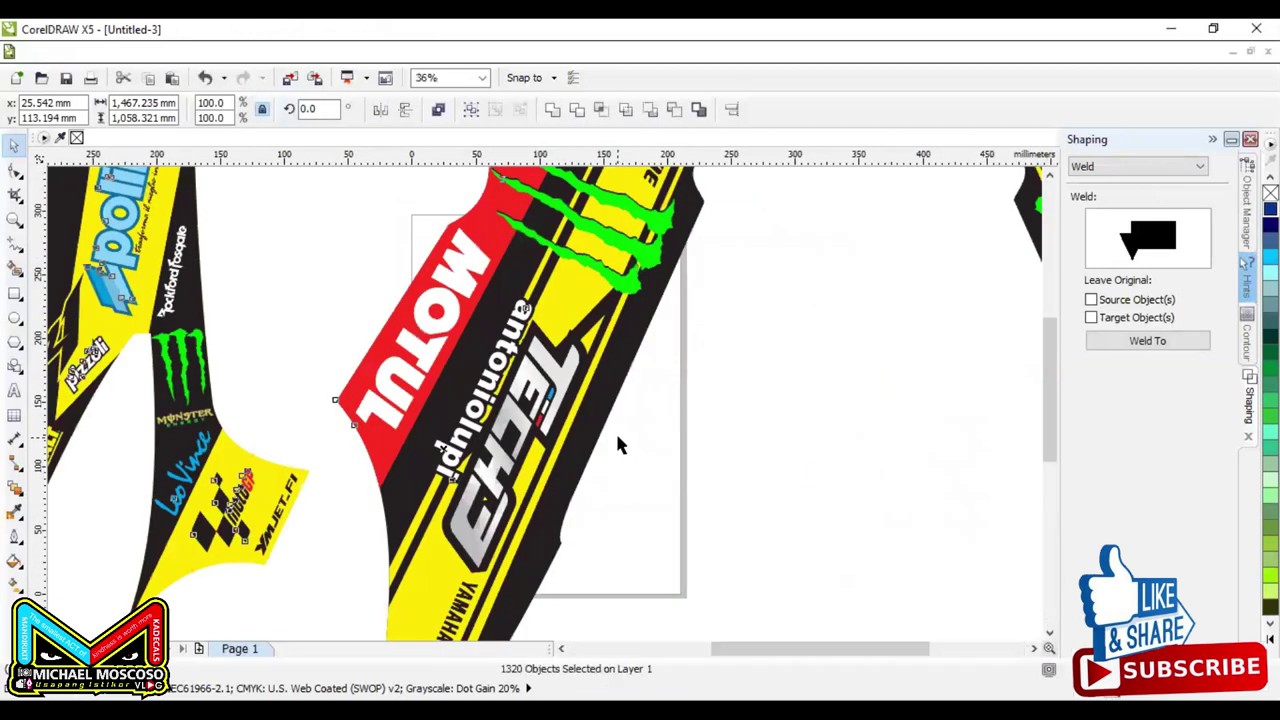
pyautogui.hotkey('shift', 'F2')
pyautogui.scroll(-2, 617, 443)
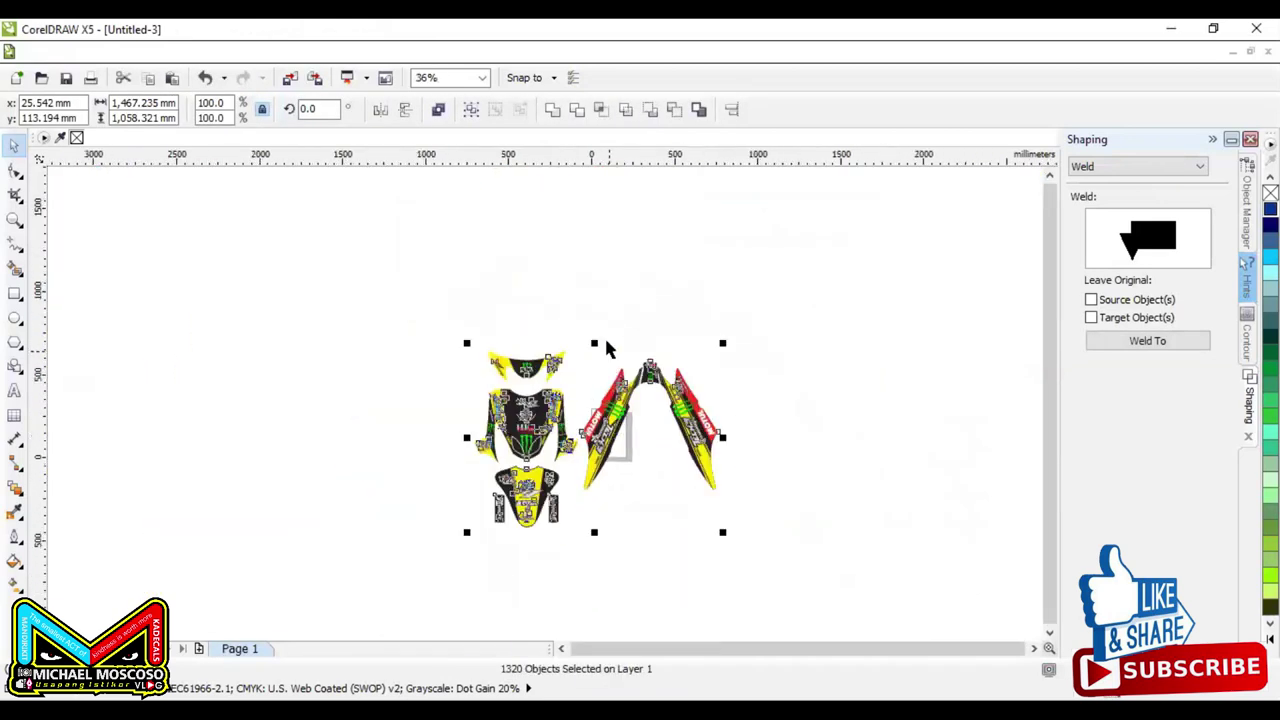
pyautogui.press('Escape')
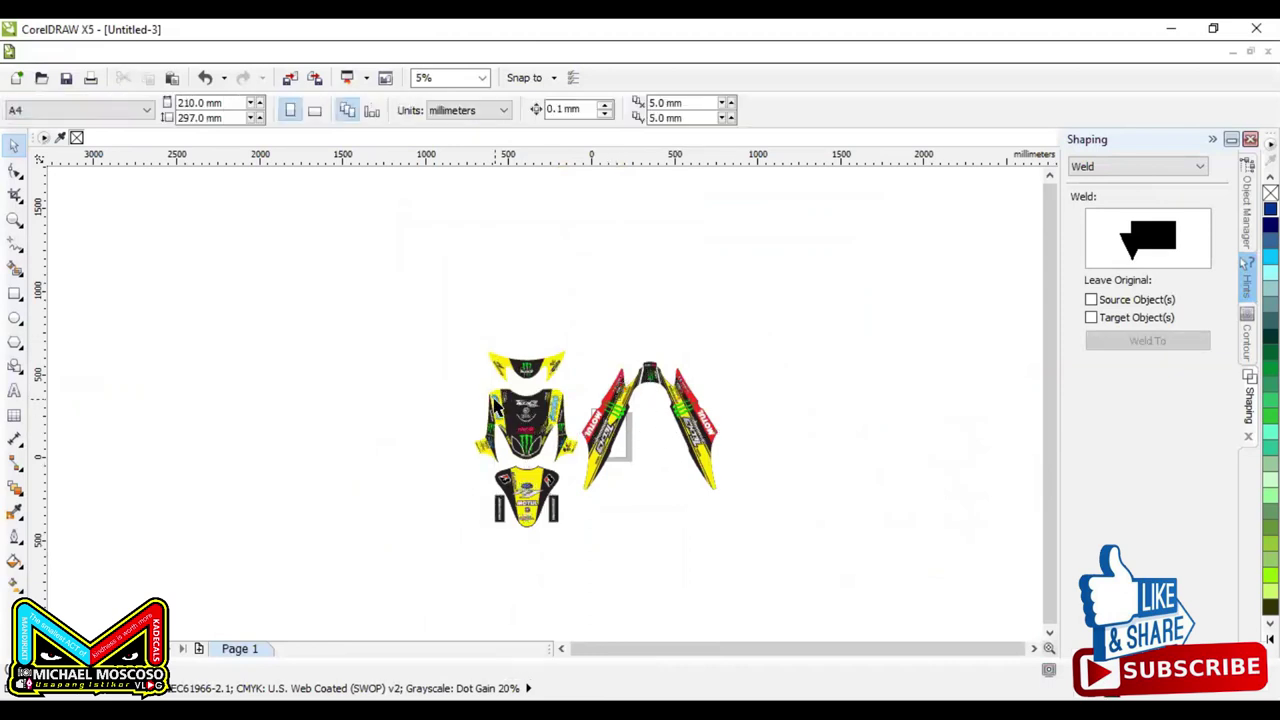
# Step: Examine the visor decal above the front fairing as a single PowerClip object
pyautogui.scroll(2, 495, 400)
pyautogui.scroll(2, 495, 400)
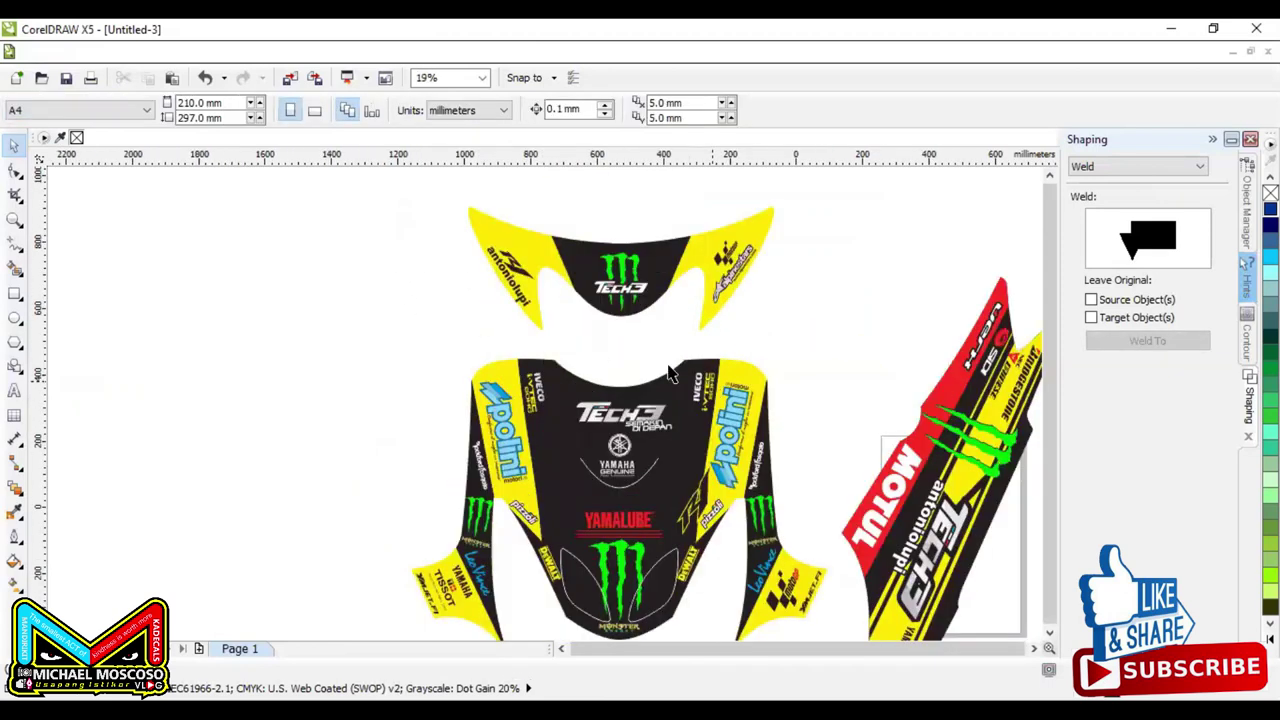
pyautogui.scroll(-1, 708, 385)
pyautogui.click(655, 315)
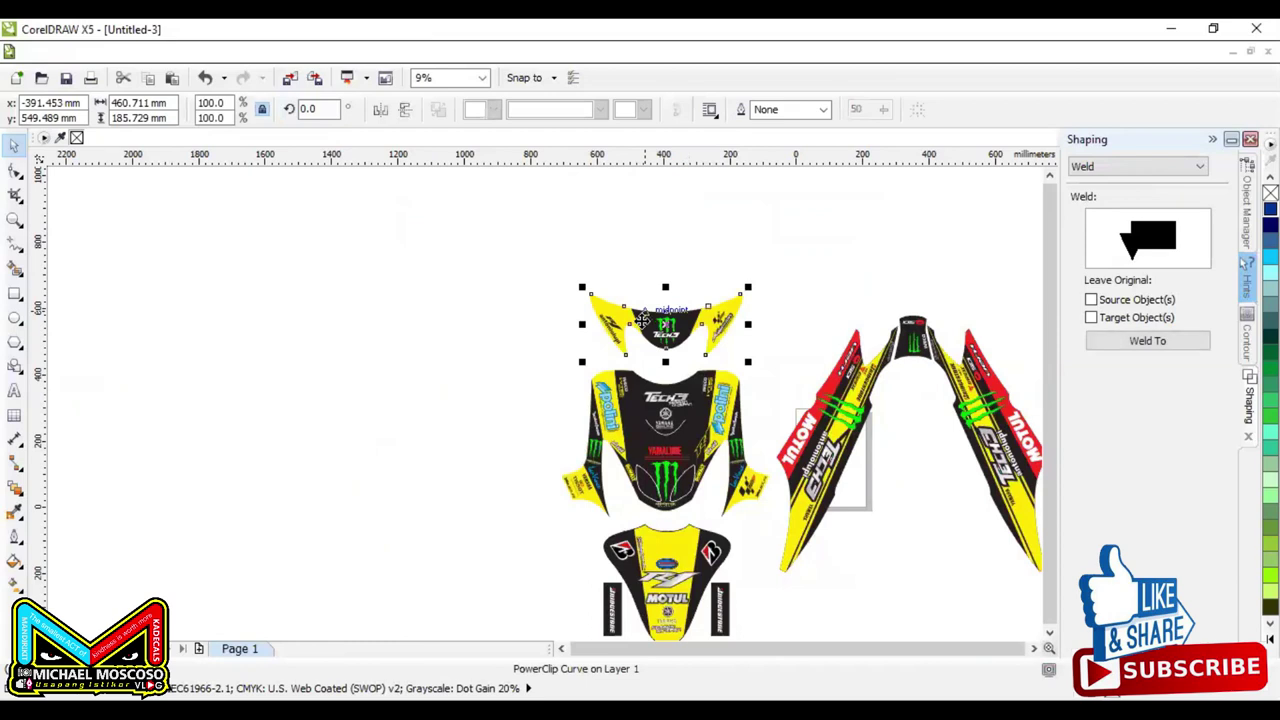
pyautogui.scroll(1, 641, 322)
pyautogui.scroll(1, 641, 322)
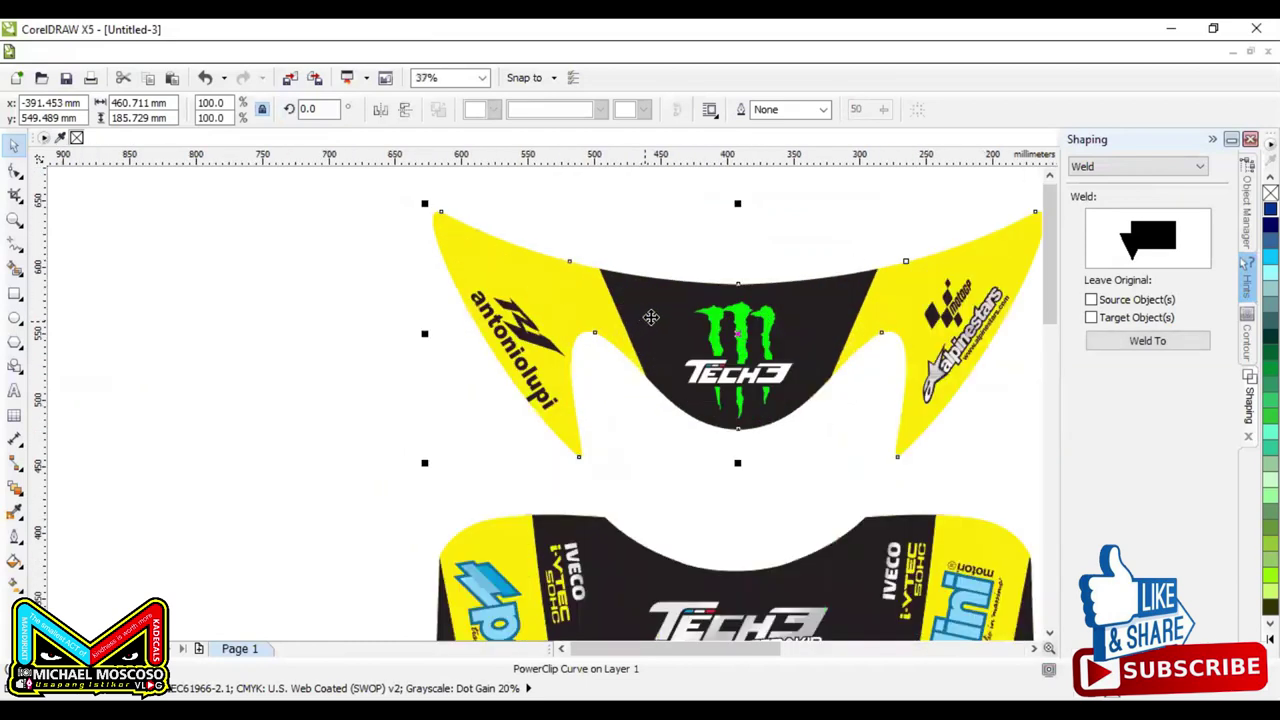
pyautogui.click(771, 244)
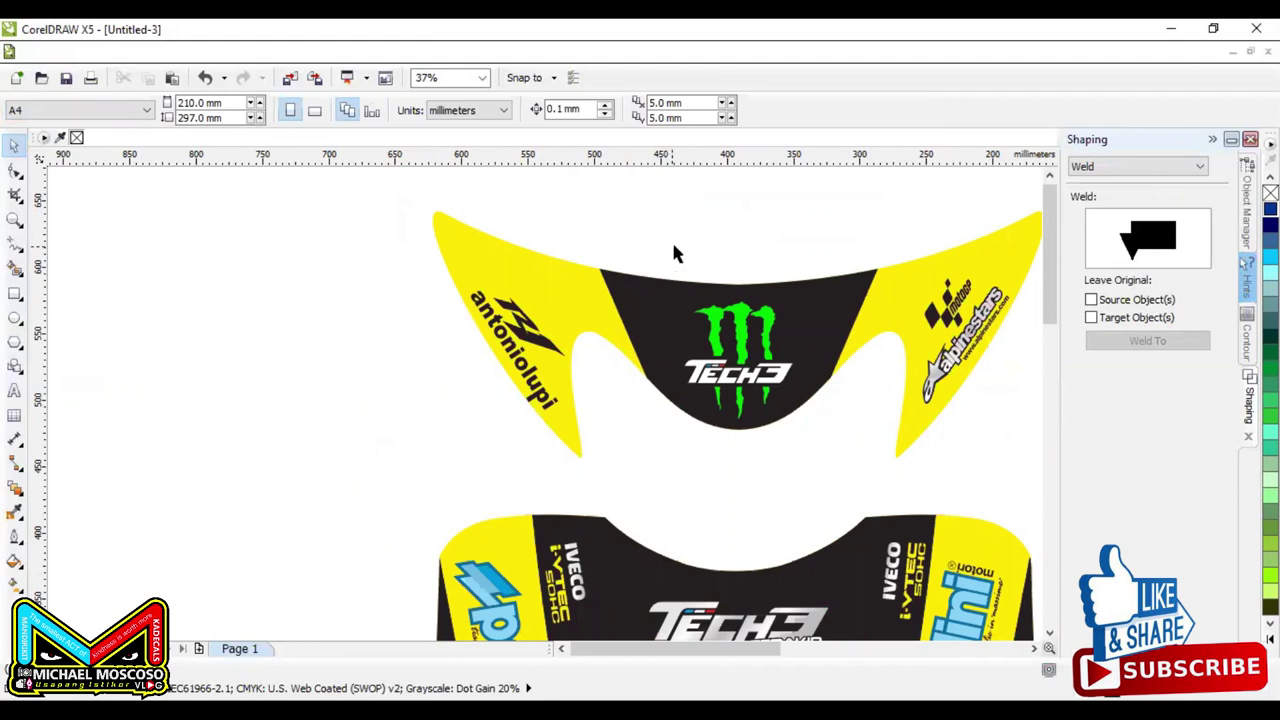
pyautogui.click(586, 294)
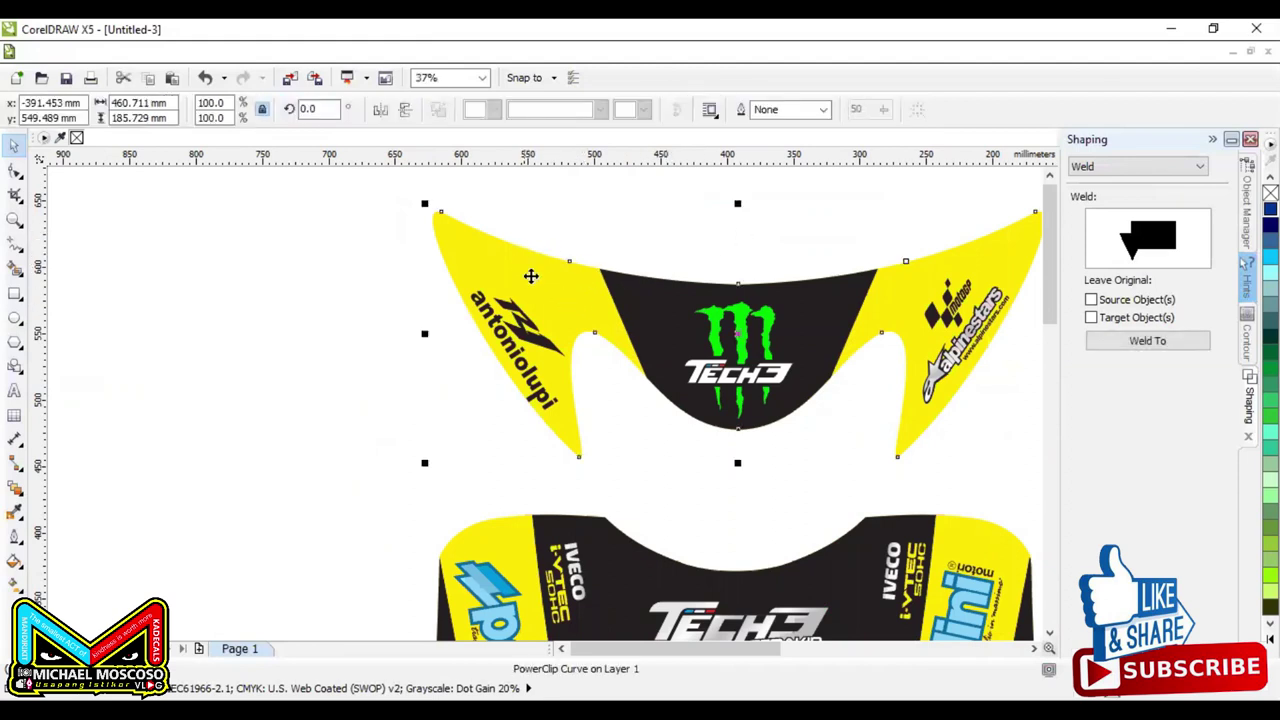
pyautogui.scroll(-1, 561, 319)
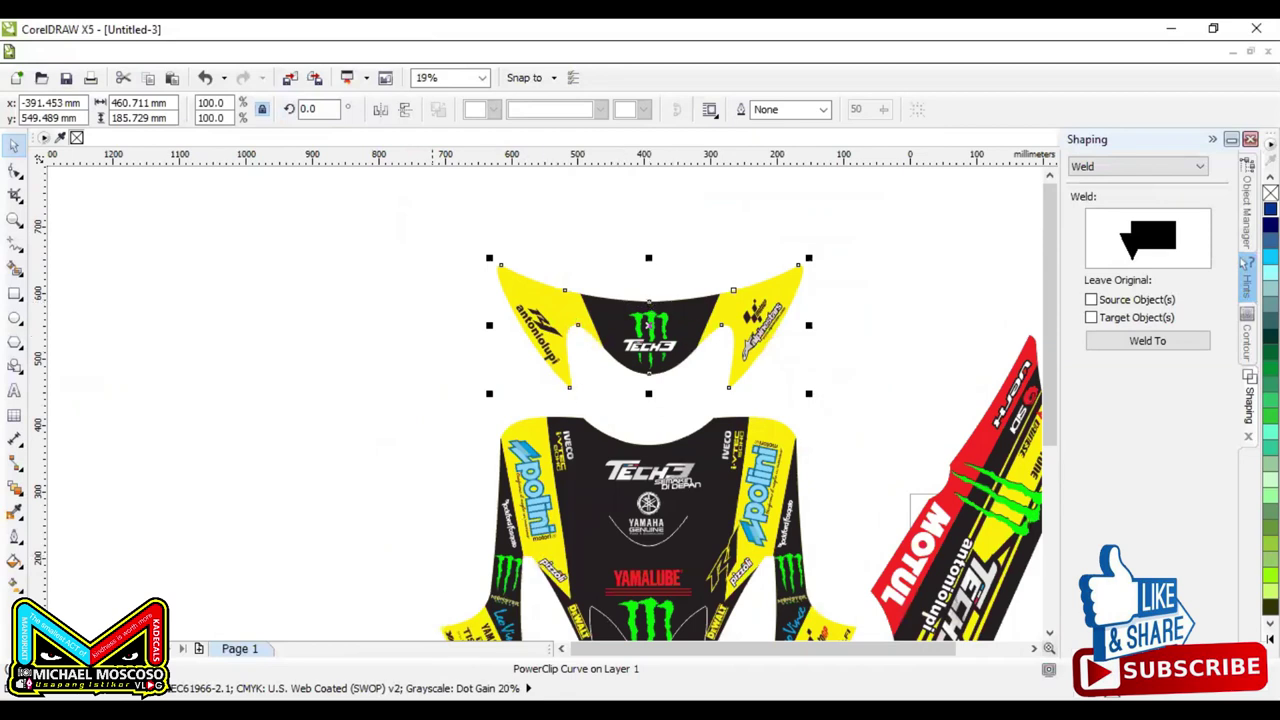
# Step: Bring the motorcycle's front-view photo into the document above the decals and enlarge it
pyautogui.hotkey('alt', 'Tab')
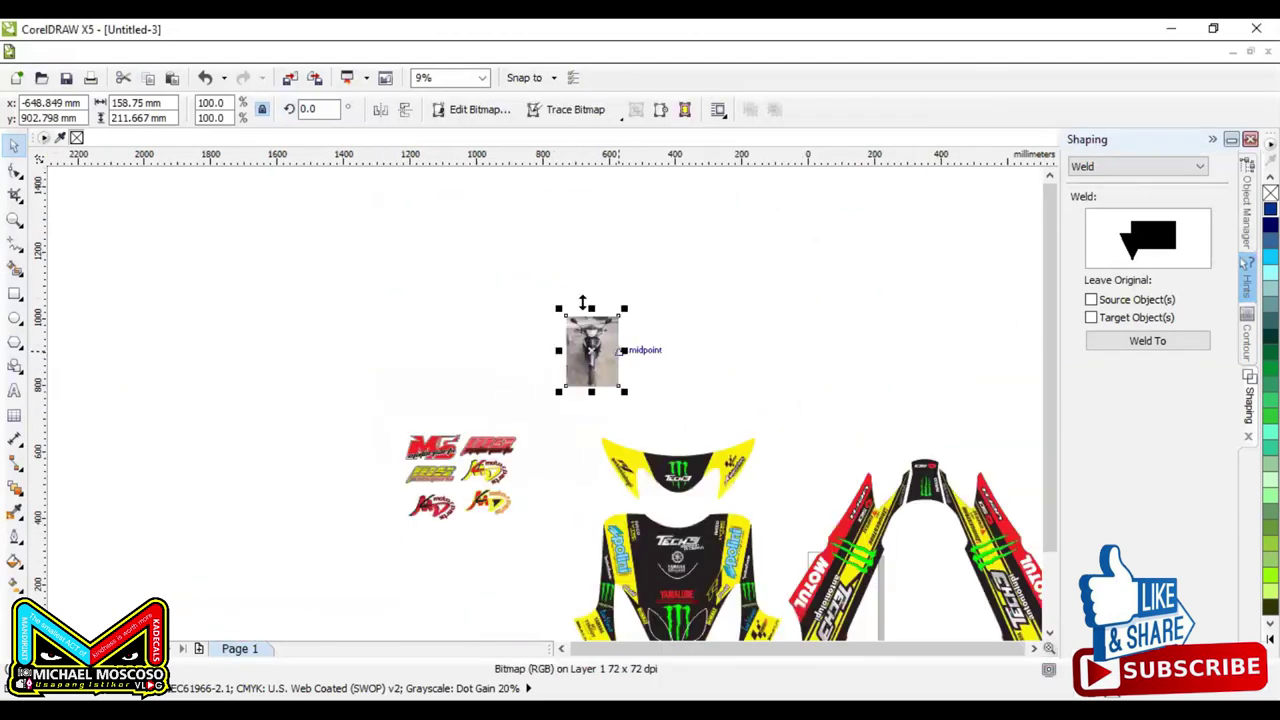
pyautogui.scroll(2, 614, 349)
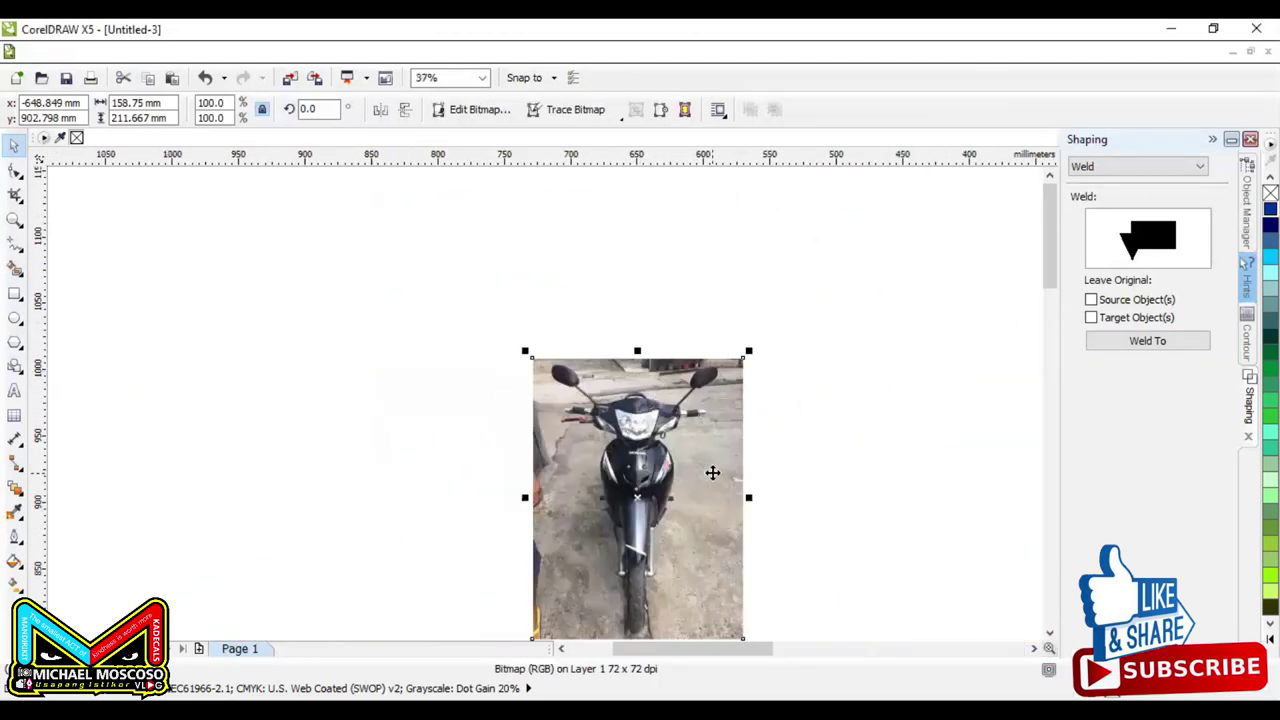
pyautogui.moveTo(712, 472); pyautogui.dragTo(523, 257)
pyautogui.moveTo(612, 455); pyautogui.dragTo(880, 622)
pyautogui.moveTo(630, 309); pyautogui.dragTo(640, 345)
pyautogui.click(390, 308)
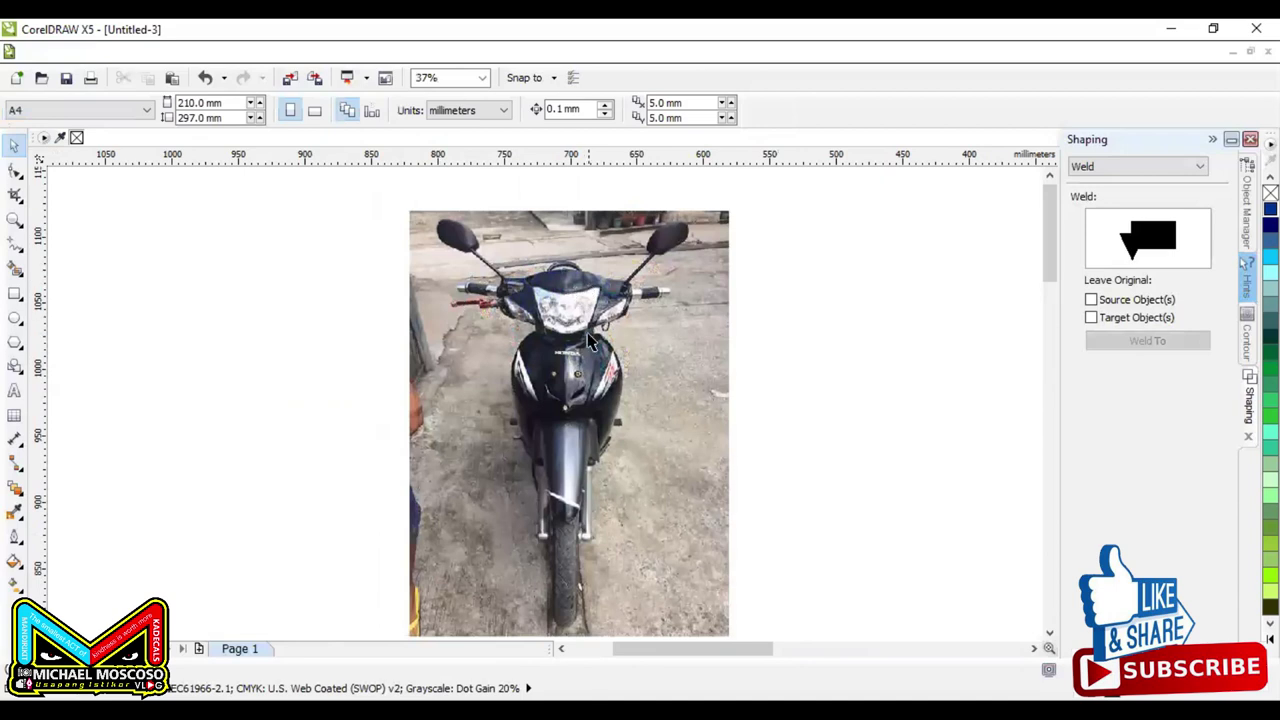
# Step: Start a Pen tool outline at the headlight cover's corner by the right mirror and curve it to the middle of the top edge
pyautogui.scroll(4, 610, 295)
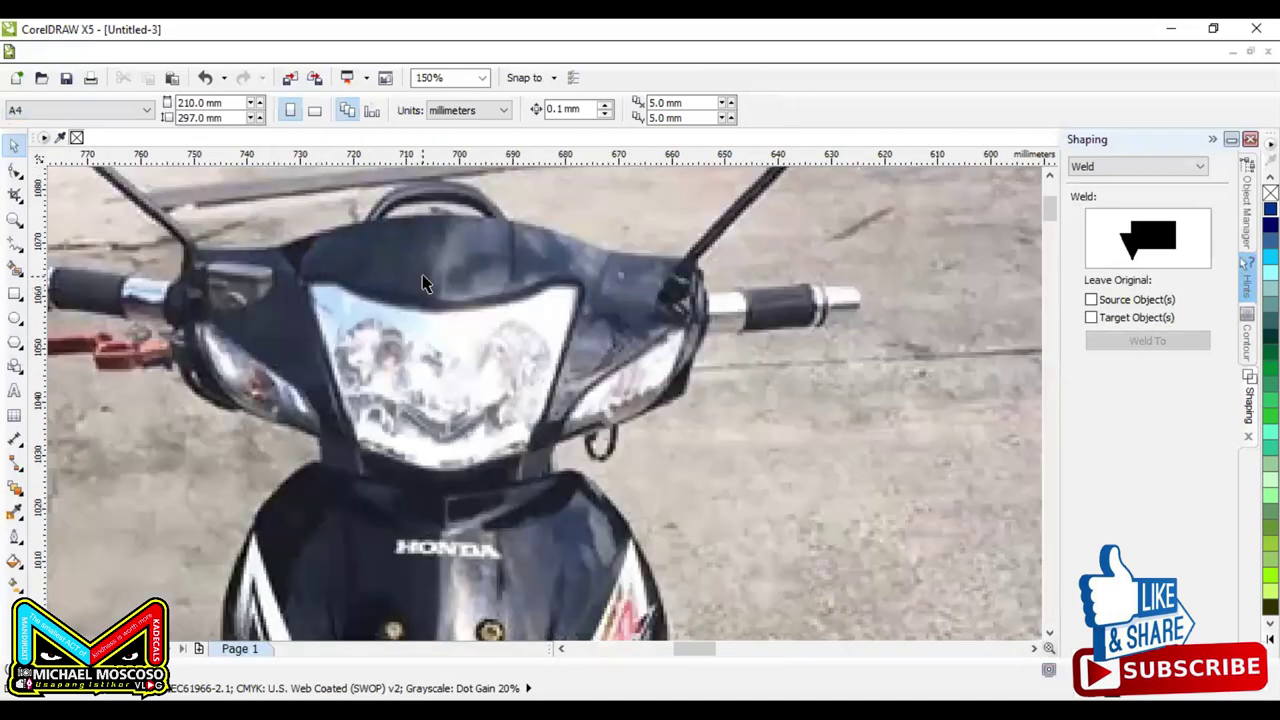
pyautogui.click(8, 248)
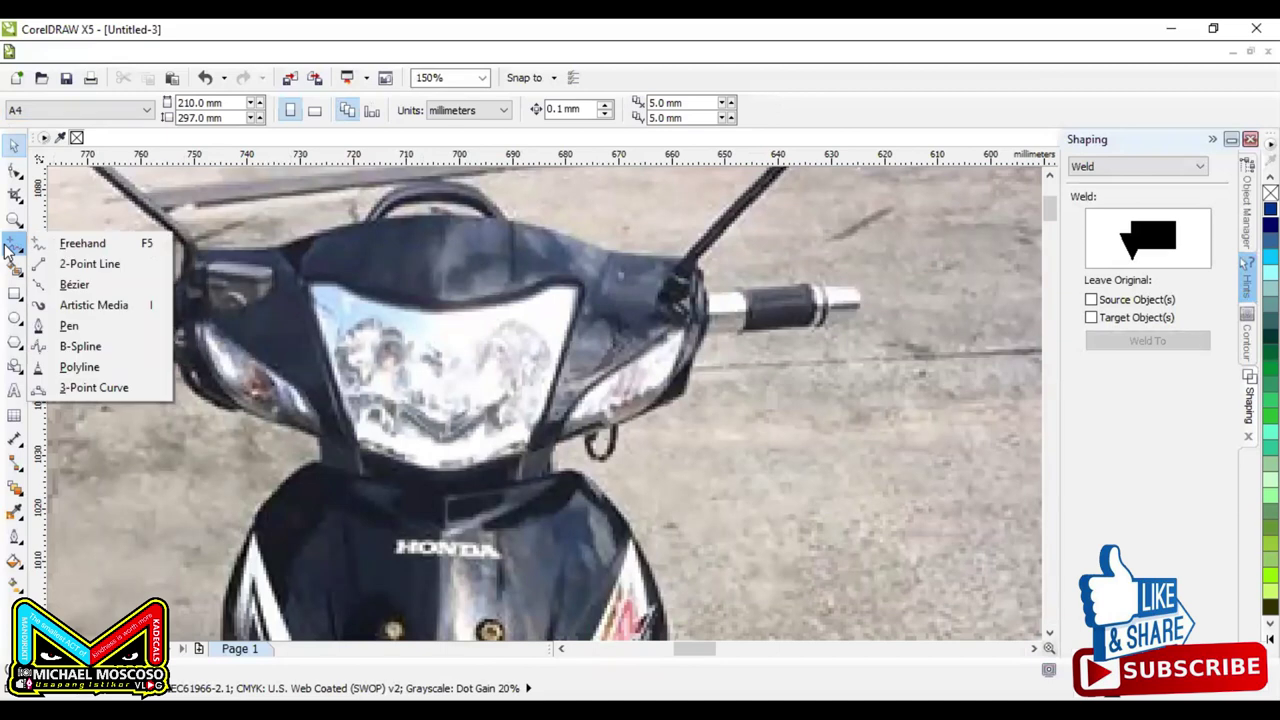
pyautogui.click(72, 213)
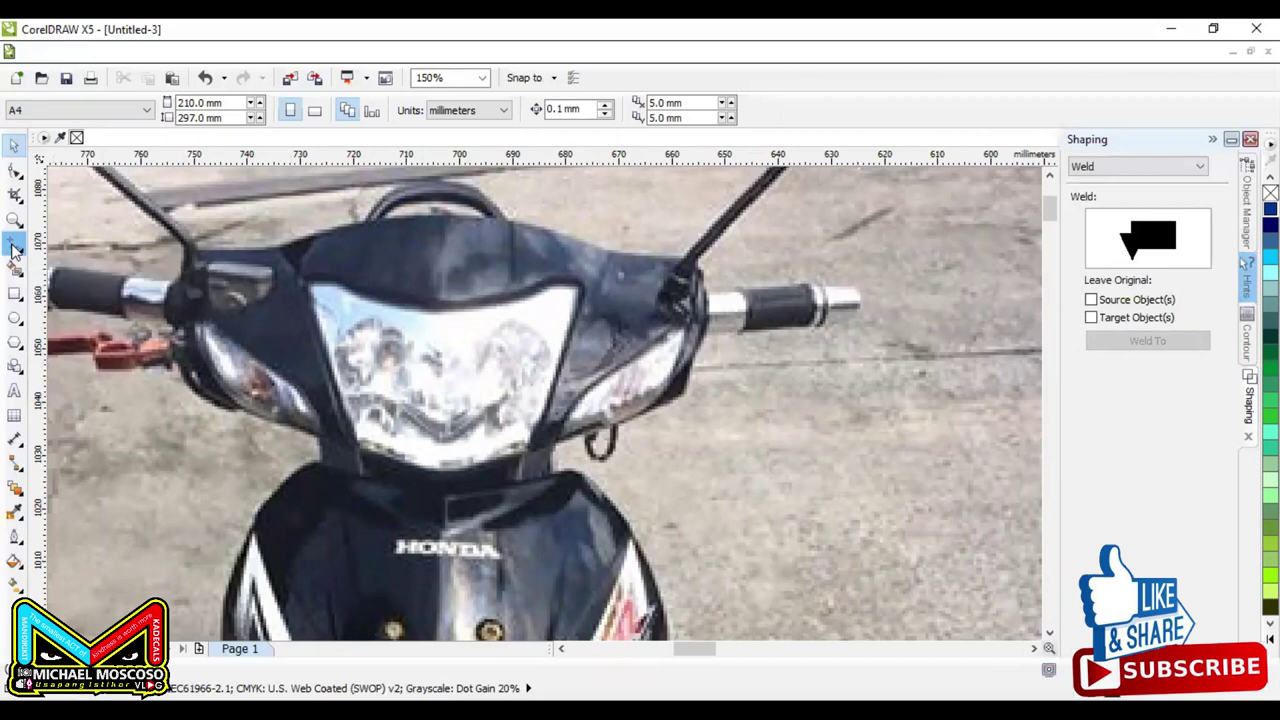
pyautogui.click(14, 249)
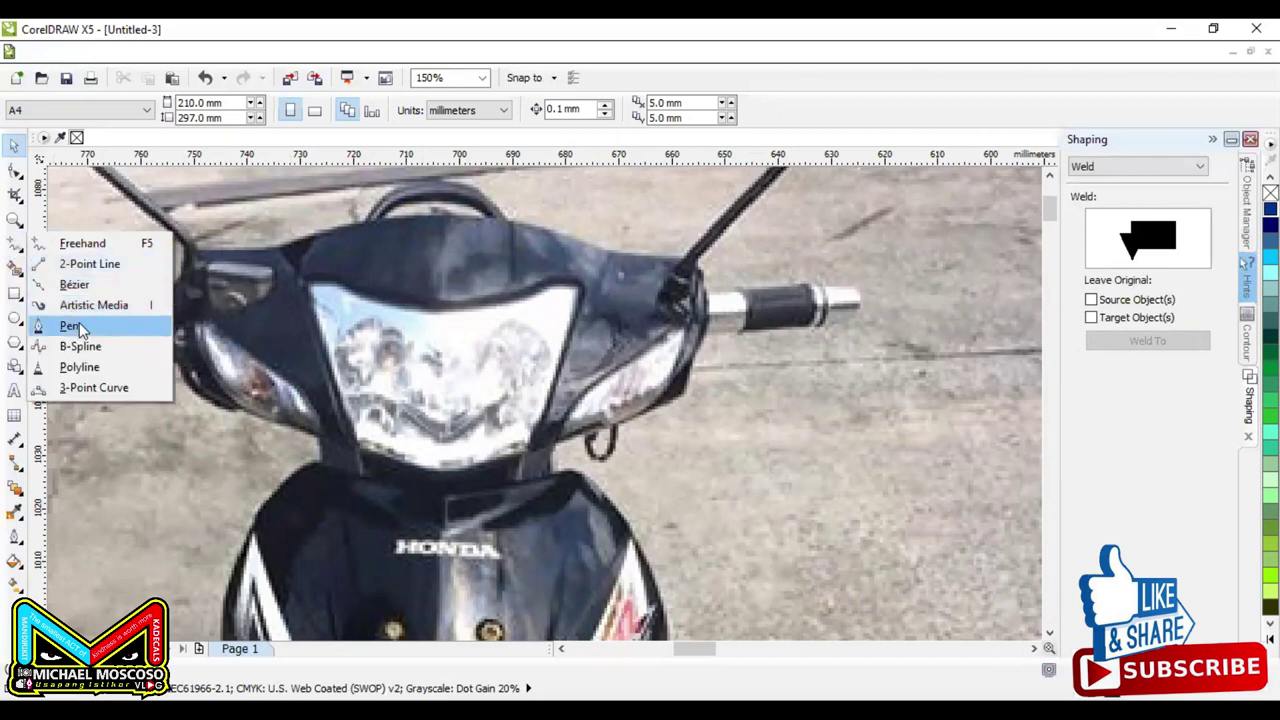
pyautogui.click(118, 326)
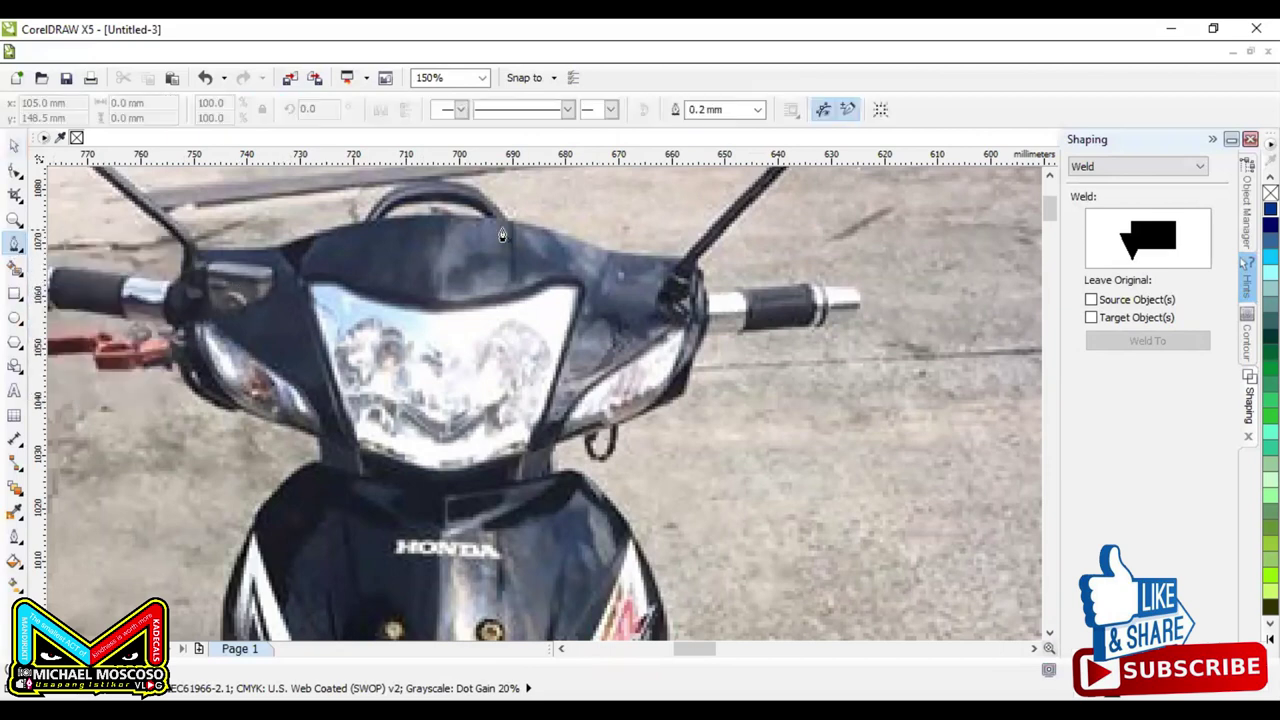
pyautogui.click(676, 260)
pyautogui.click(609, 252)
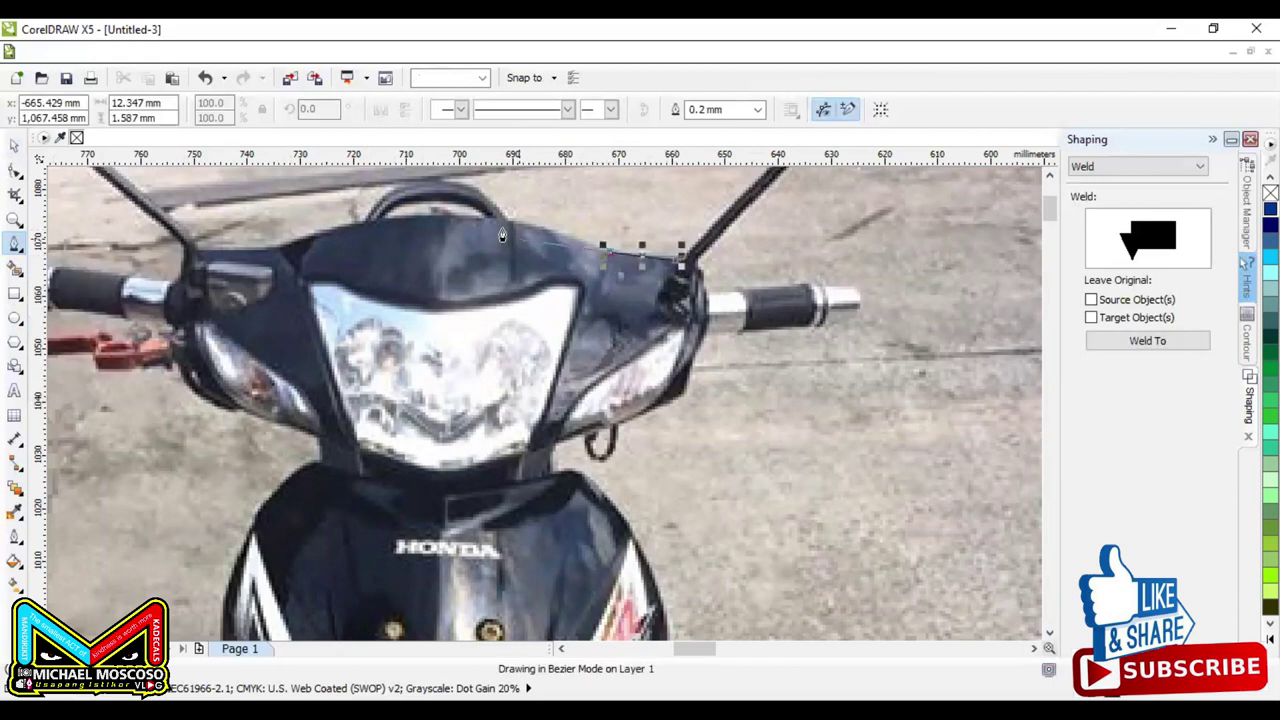
pyautogui.press('Escape')
pyautogui.moveTo(500, 230); pyautogui.dragTo(455, 229)
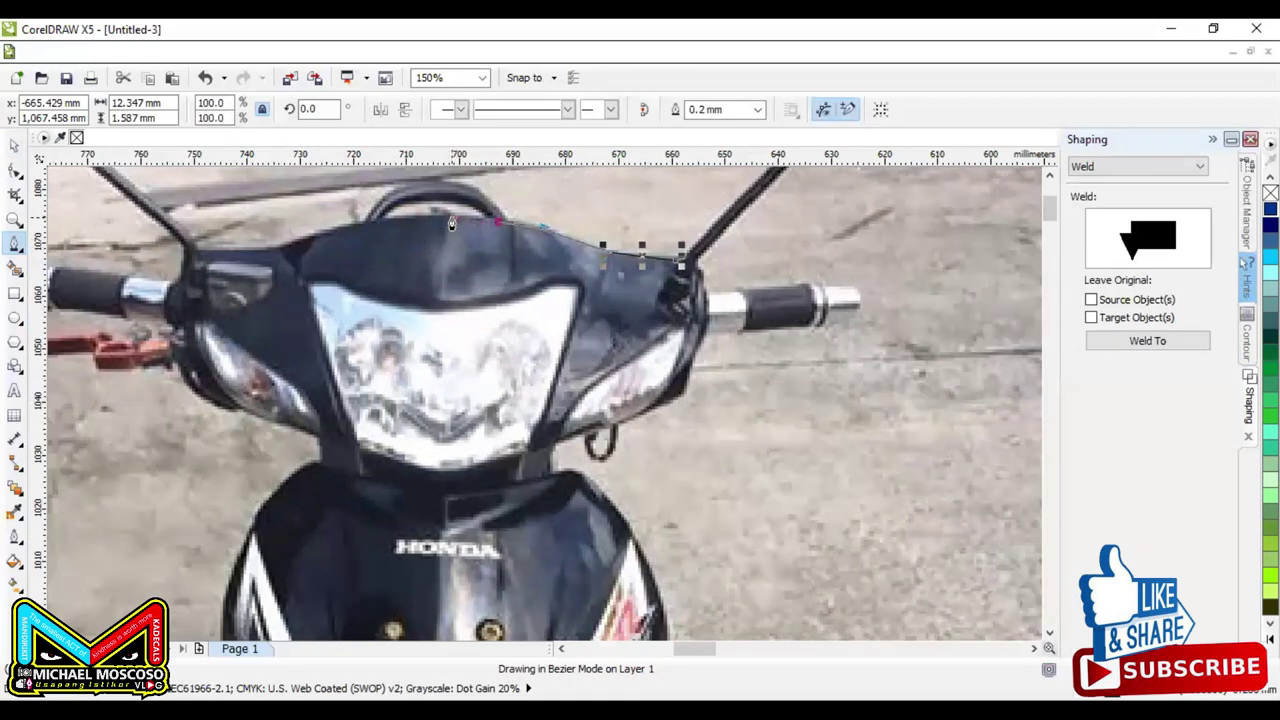
# Step: Continue the outline along the remaining top edge of the headlight cover to the base of the left mirror
pyautogui.click(316, 240)
pyautogui.press('Escape')
pyautogui.moveTo(314, 243); pyautogui.dragTo(276, 252)
pyautogui.click(280, 248)
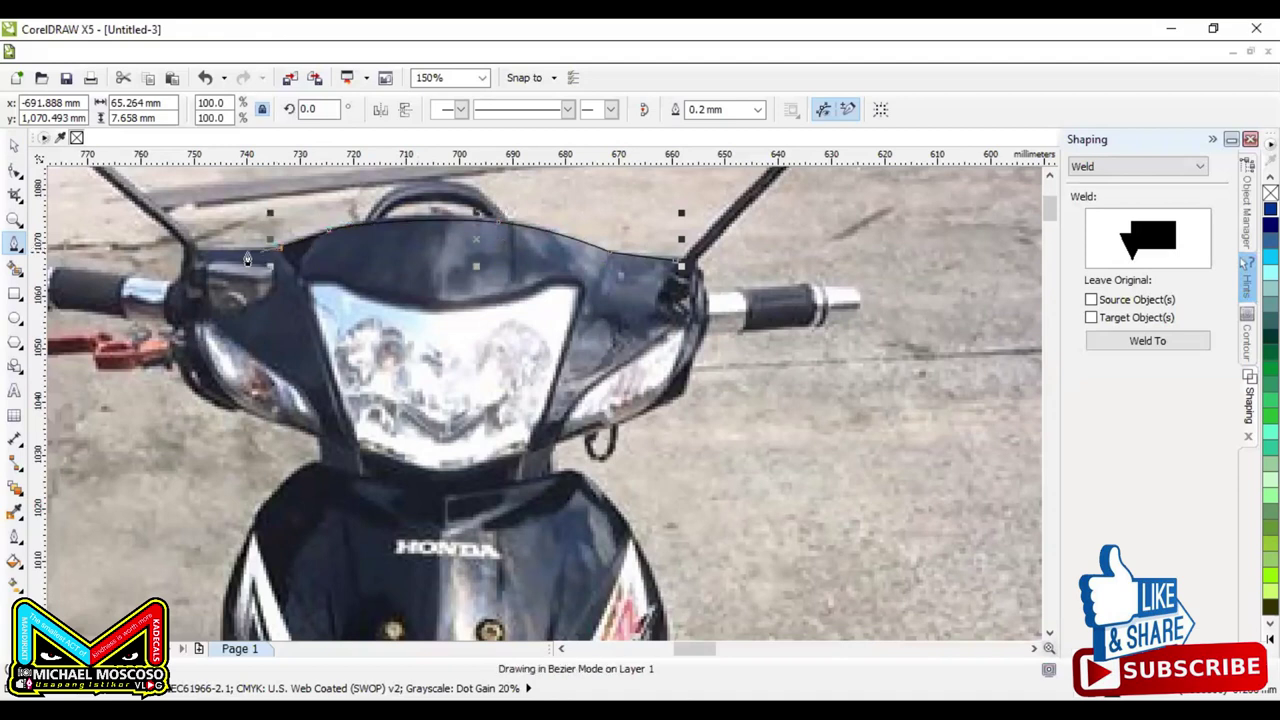
pyautogui.click(189, 255)
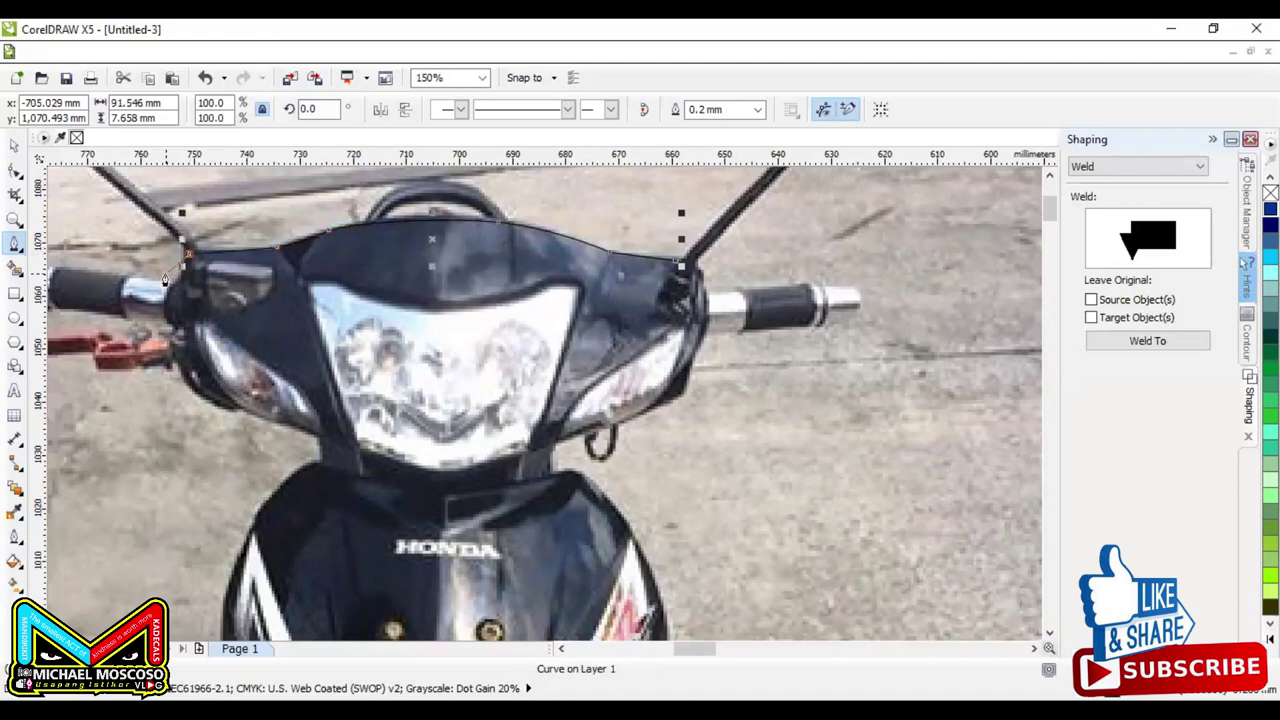
# Step: Trace the cover's left side and lower edge around the turn signal to the headlight's lower-left corner
pyautogui.click(179, 281)
pyautogui.click(164, 298)
pyautogui.moveTo(184, 377); pyautogui.dragTo(332, 450)
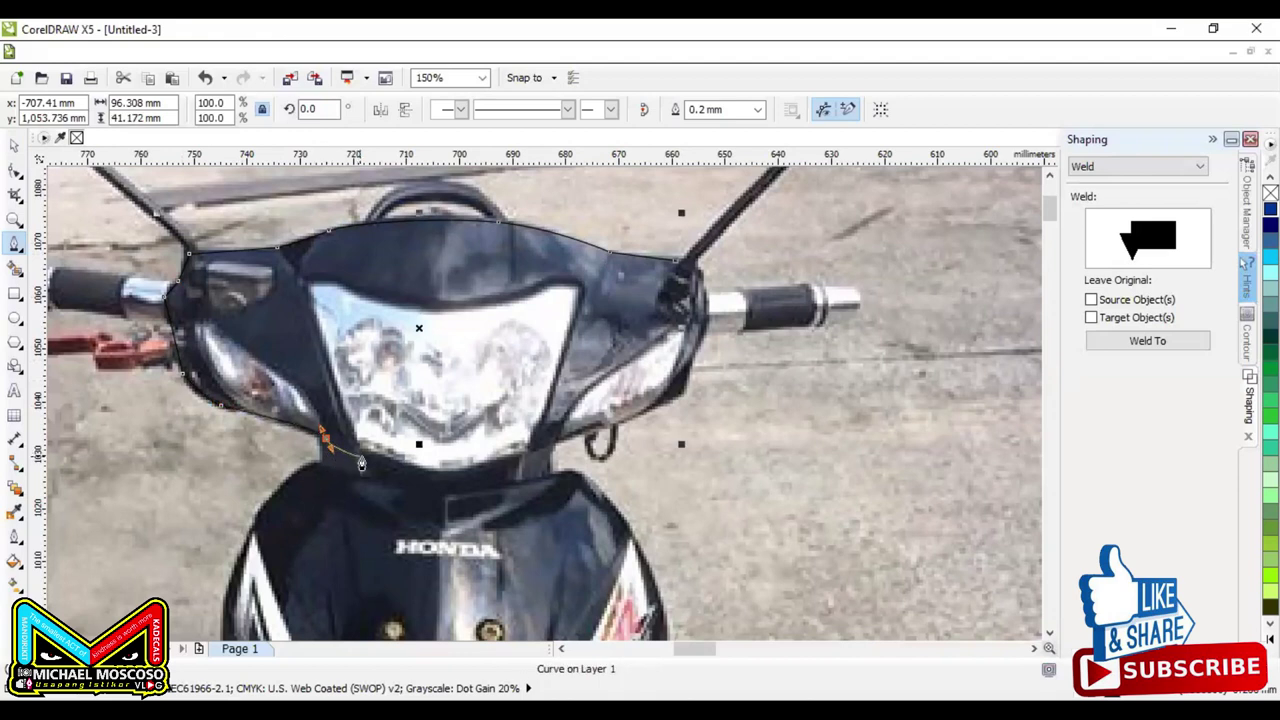
pyautogui.click(356, 452)
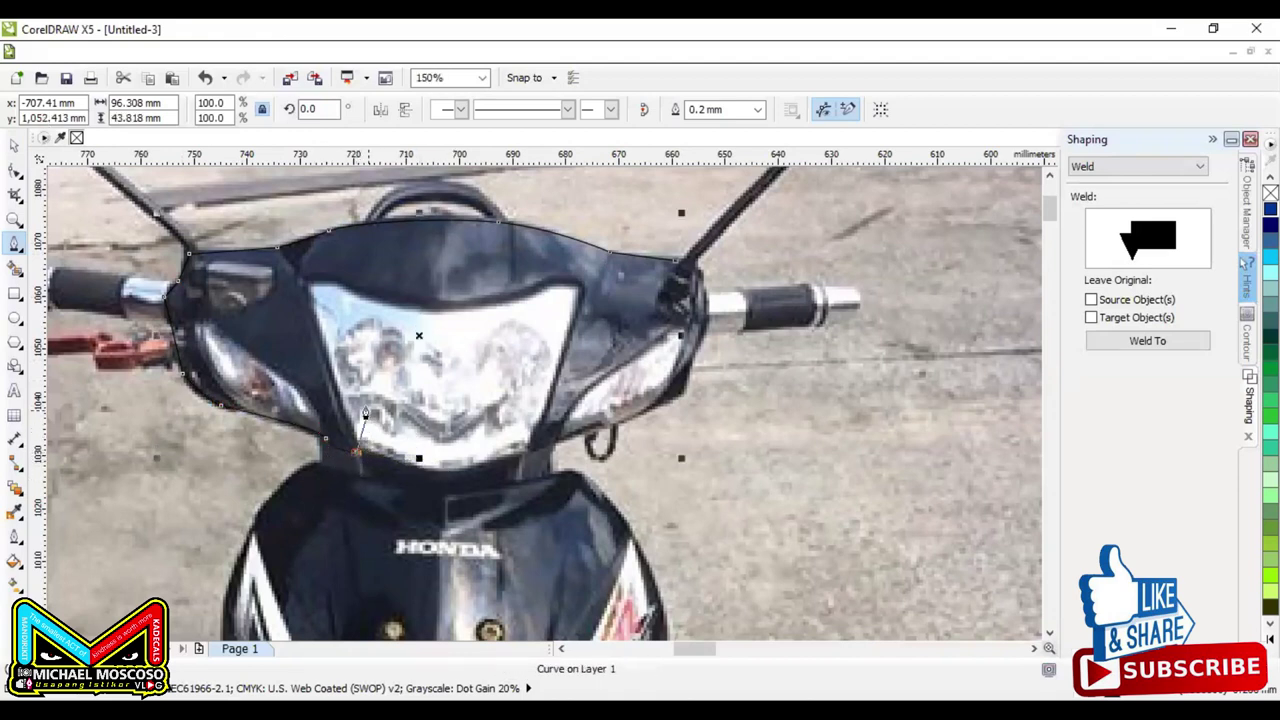
# Step: Trace the outline up and over the headlight's upper edge and down to its lower-right corner
pyautogui.click(302, 278)
pyautogui.moveTo(346, 286); pyautogui.dragTo(583, 297)
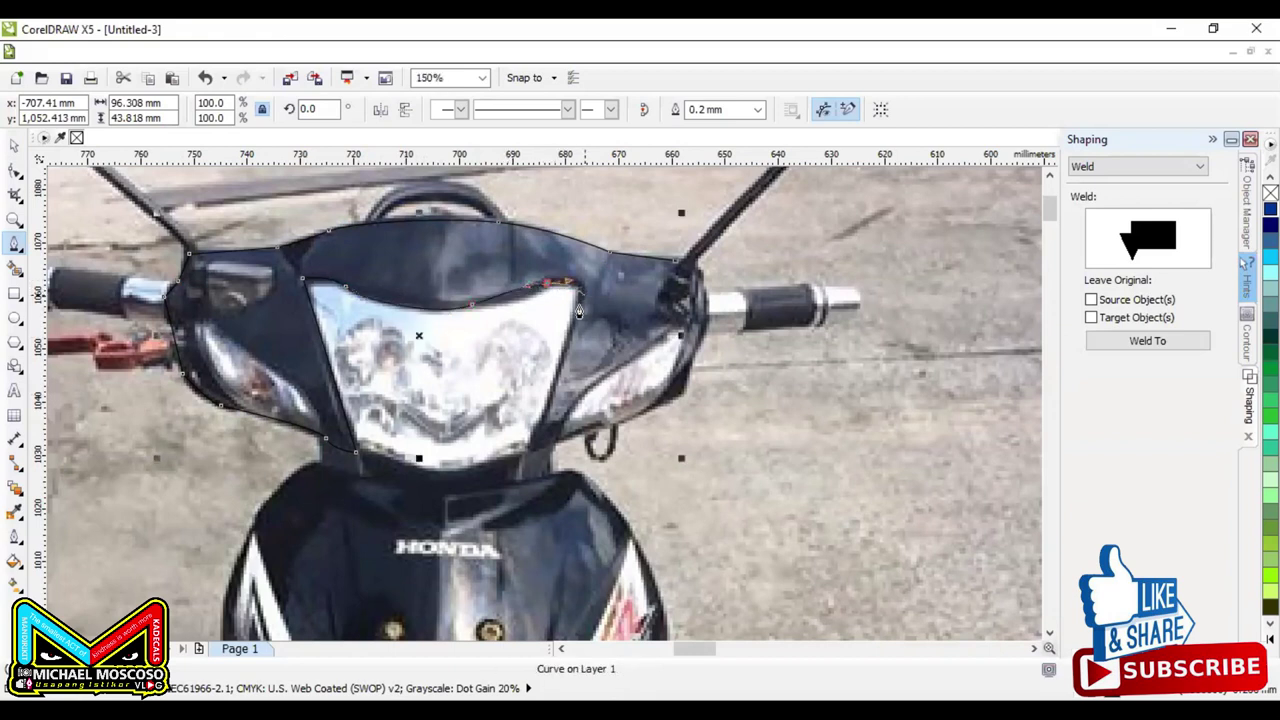
pyautogui.click(532, 452)
pyautogui.moveTo(534, 435)
pyautogui.mouseDown()
pyautogui.moveTo(525, 459)
pyautogui.moveTo(588, 440)
pyautogui.mouseUp()
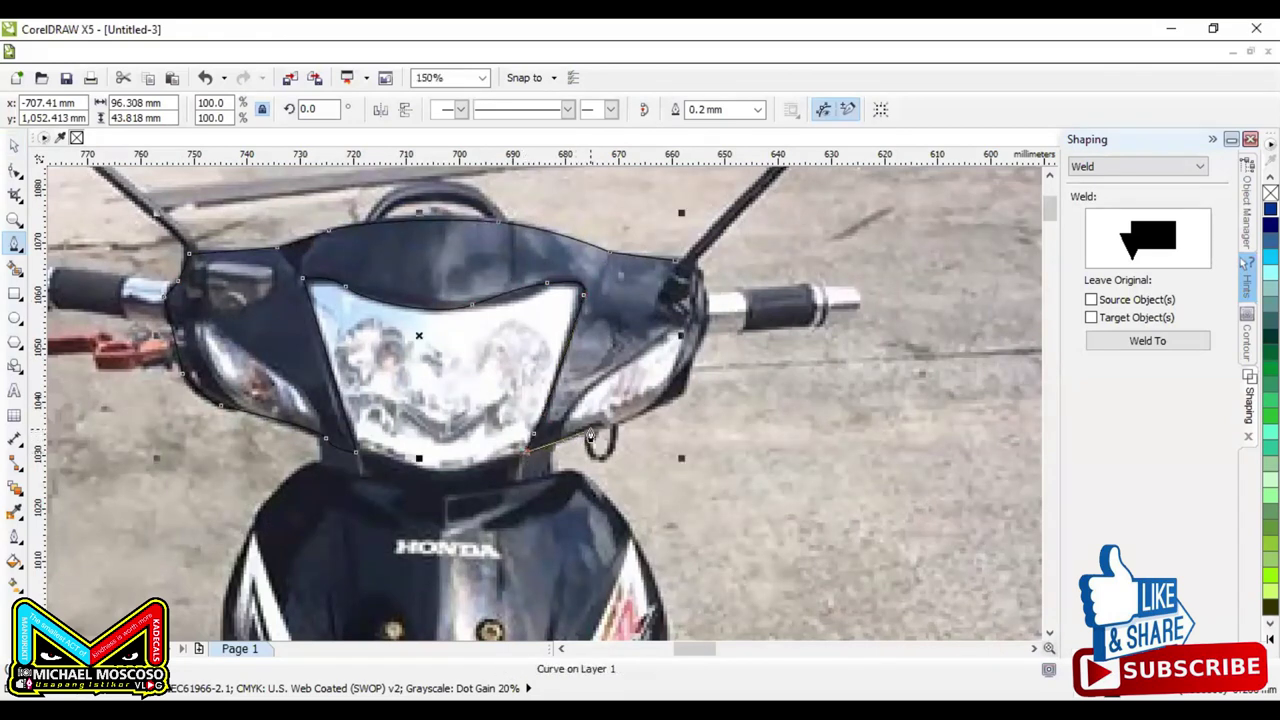
# Step: Trace the cover's lower-right edge and right side, closing the outline at its starting point by the right mirror
pyautogui.click(623, 426)
pyautogui.moveTo(625, 420); pyautogui.dragTo(705, 292)
pyautogui.click(703, 284)
pyautogui.click(681, 265)
pyautogui.click(678, 263)
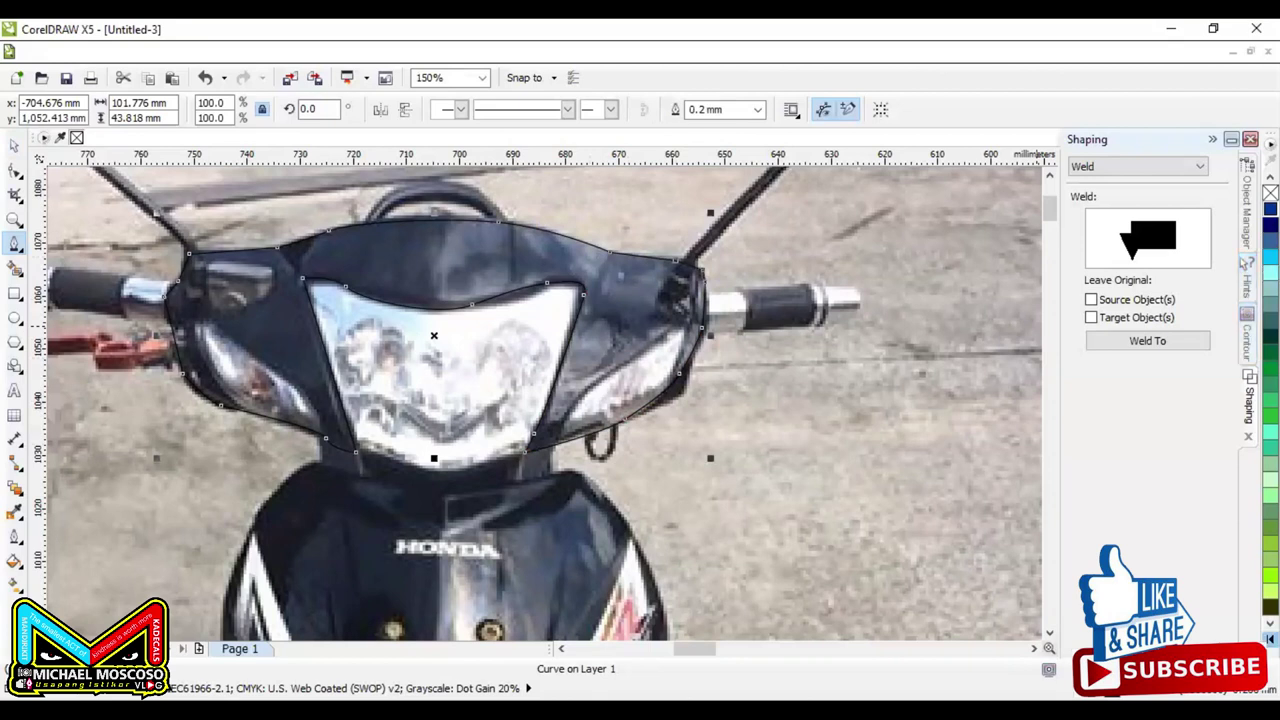
# Step: Fill the traced headlight cover shape with red and set its outline width to None
pyautogui.click(1270, 638)
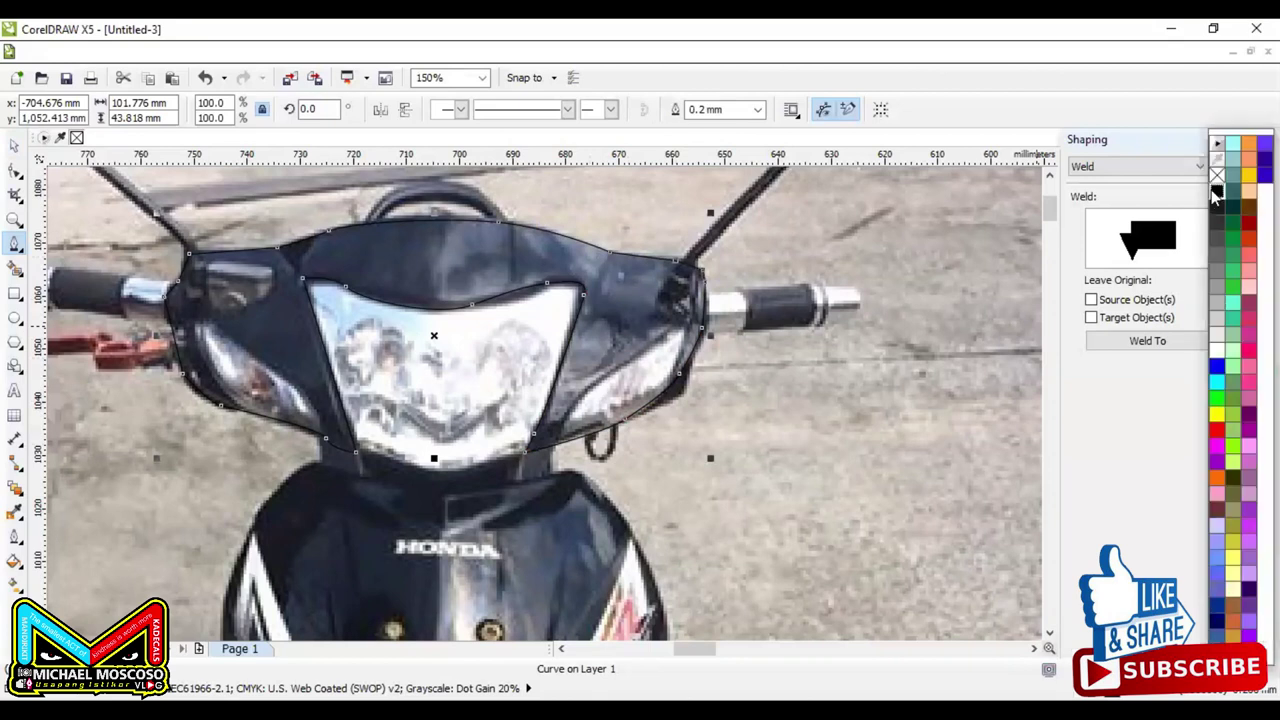
pyautogui.click(1216, 191)
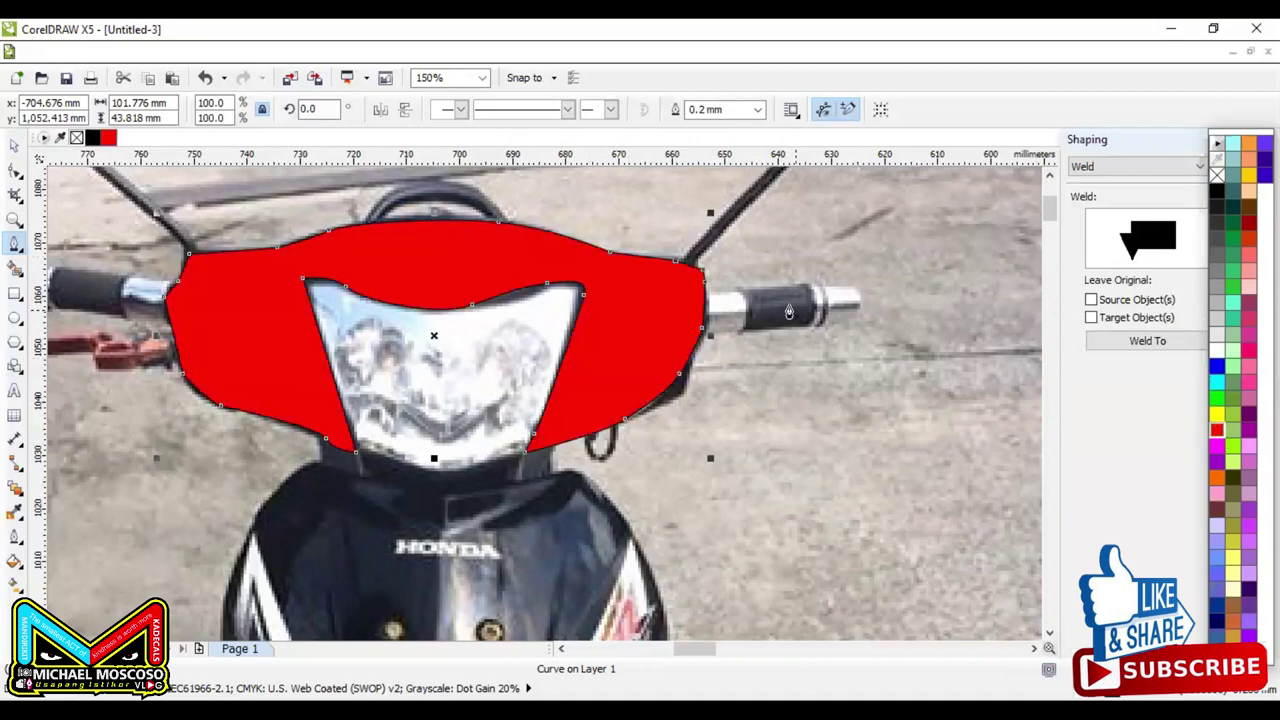
pyautogui.click(759, 110)
pyautogui.click(710, 128)
pyautogui.scroll(-5, 650, 235)
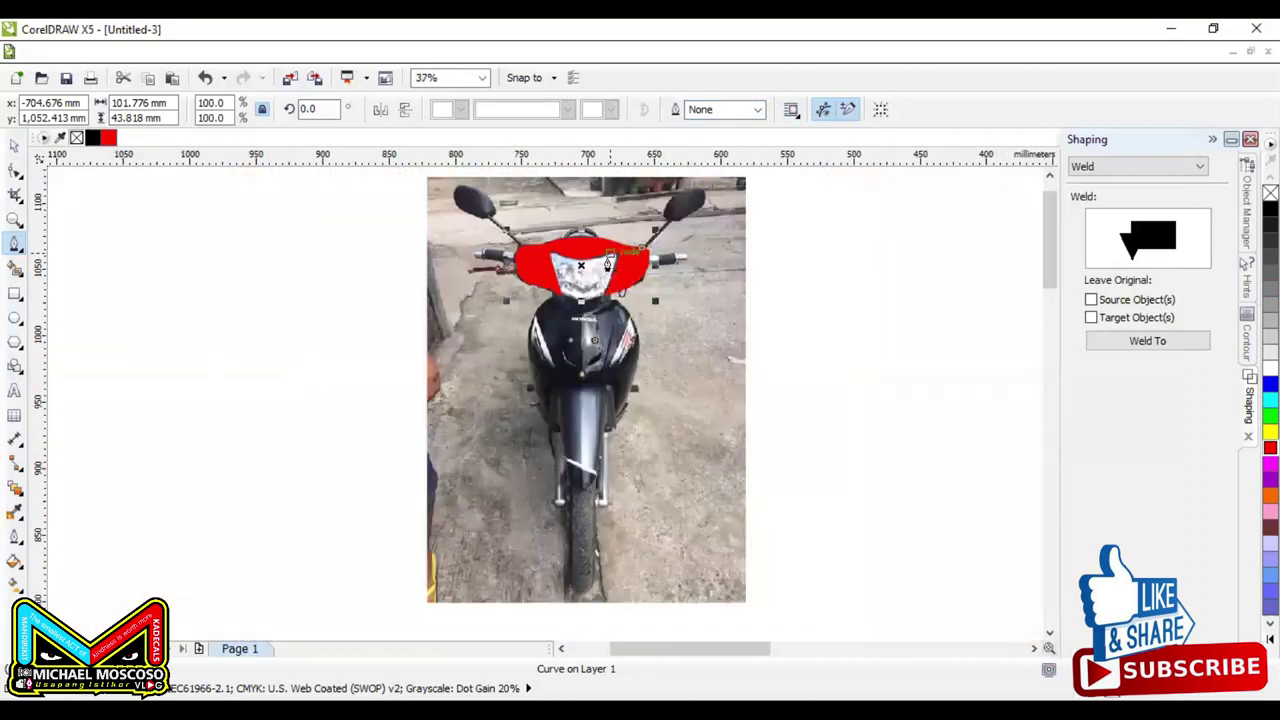
pyautogui.scroll(2, 605, 255)
pyautogui.press('space')
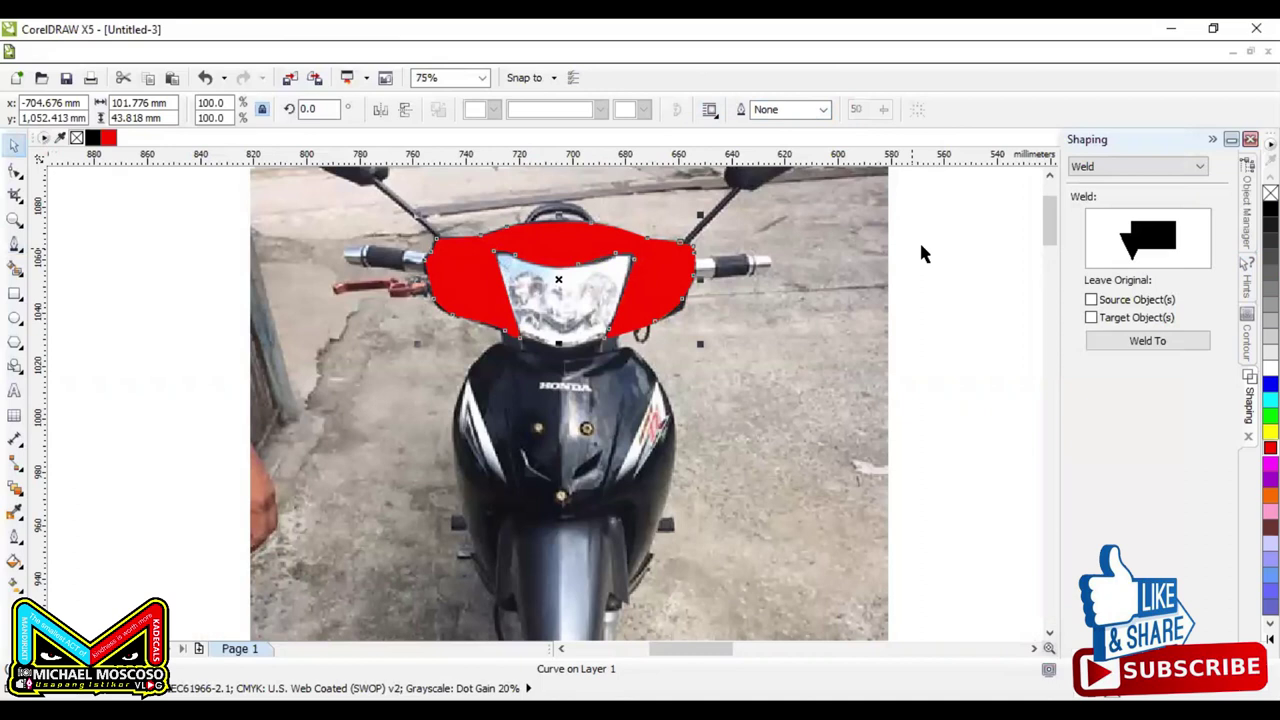
pyautogui.click(919, 242)
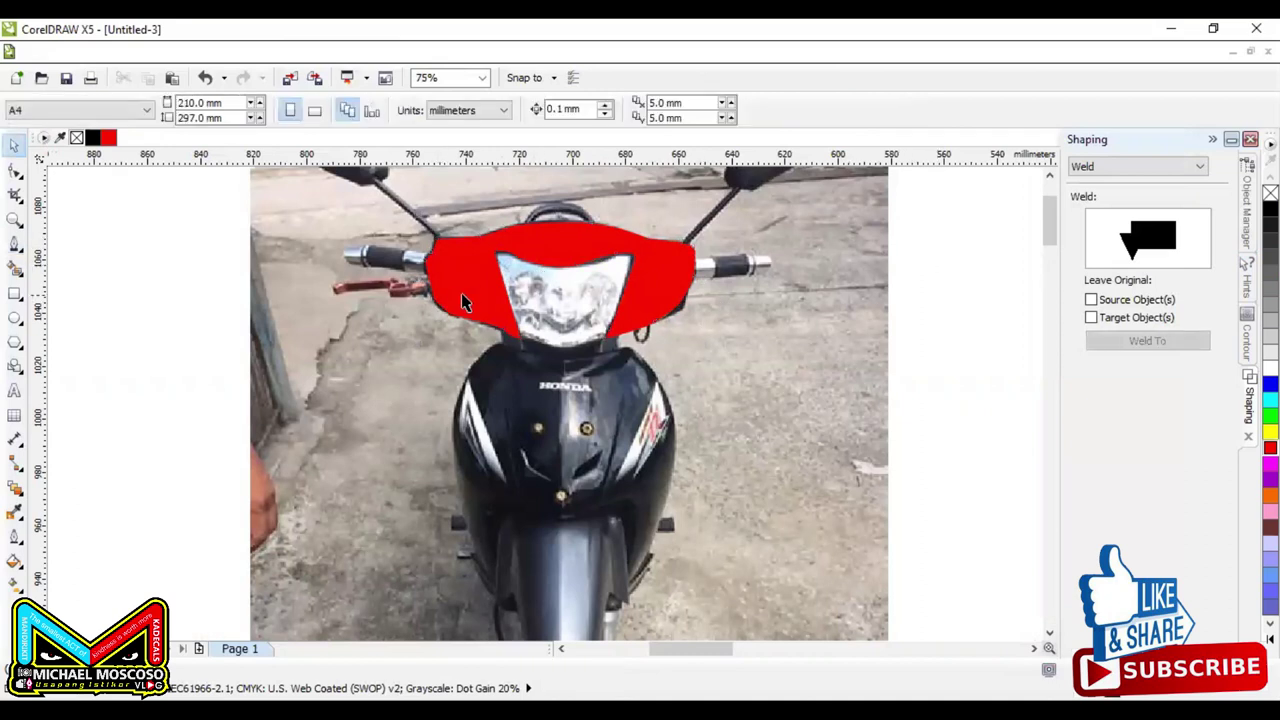
# Step: Place a copy of the yellow and black visor decal in the empty area to the right of the motorcycle photo
pyautogui.scroll(-5, 461, 293)
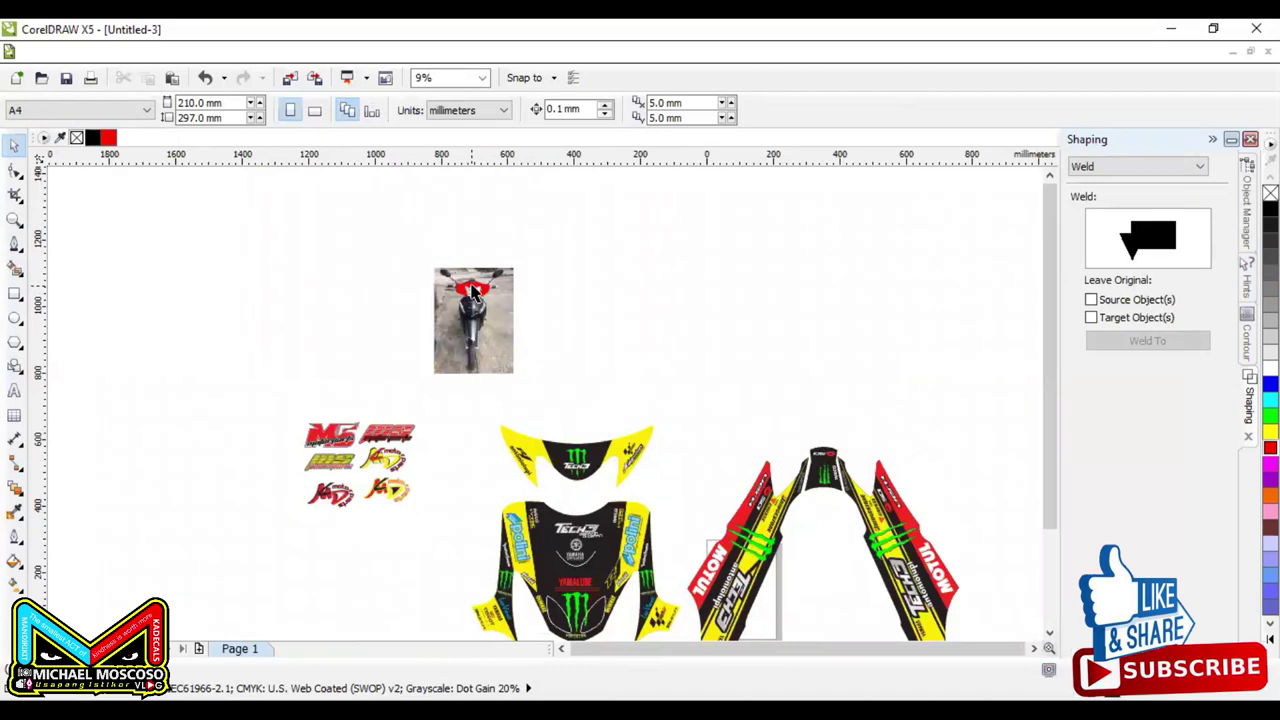
pyautogui.moveTo(706, 394); pyautogui.dragTo(462, 490)
pyautogui.moveTo(572, 462); pyautogui.dragTo(694, 319)
pyautogui.scroll(3, 752, 304)
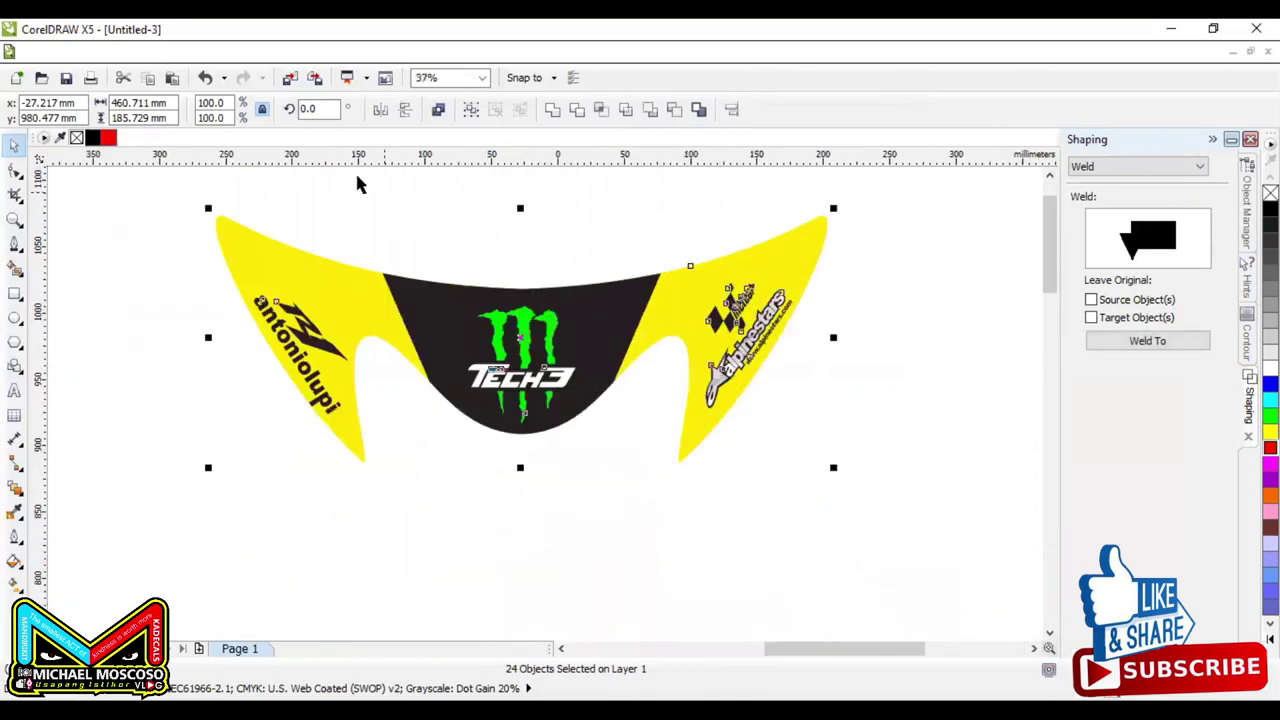
# Step: Try moving the visor copy's base shape and its right-side logos separately, undoing each move
pyautogui.moveTo(326, 274); pyautogui.dragTo(308, 371)
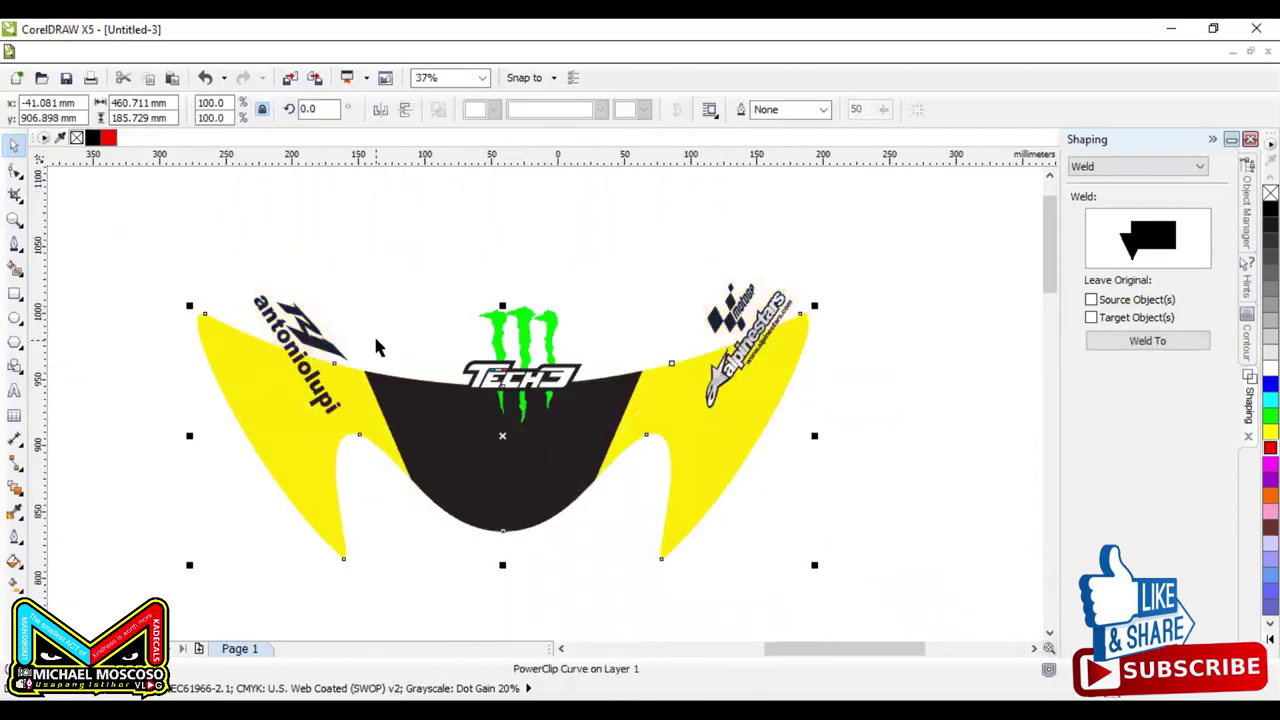
pyautogui.hotkey('ctrl', 'z')
pyautogui.click(336, 232)
pyautogui.moveTo(190, 271); pyautogui.dragTo(367, 492)
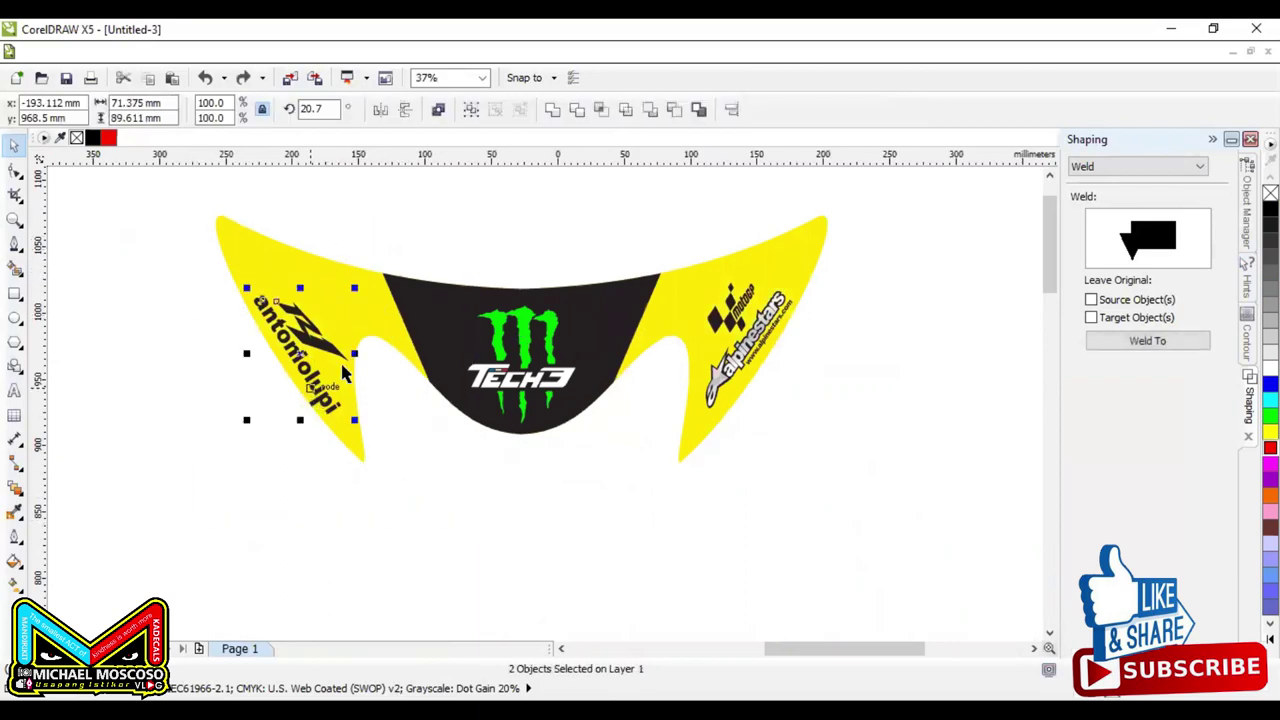
pyautogui.click(857, 262)
pyautogui.moveTo(857, 252); pyautogui.dragTo(677, 422)
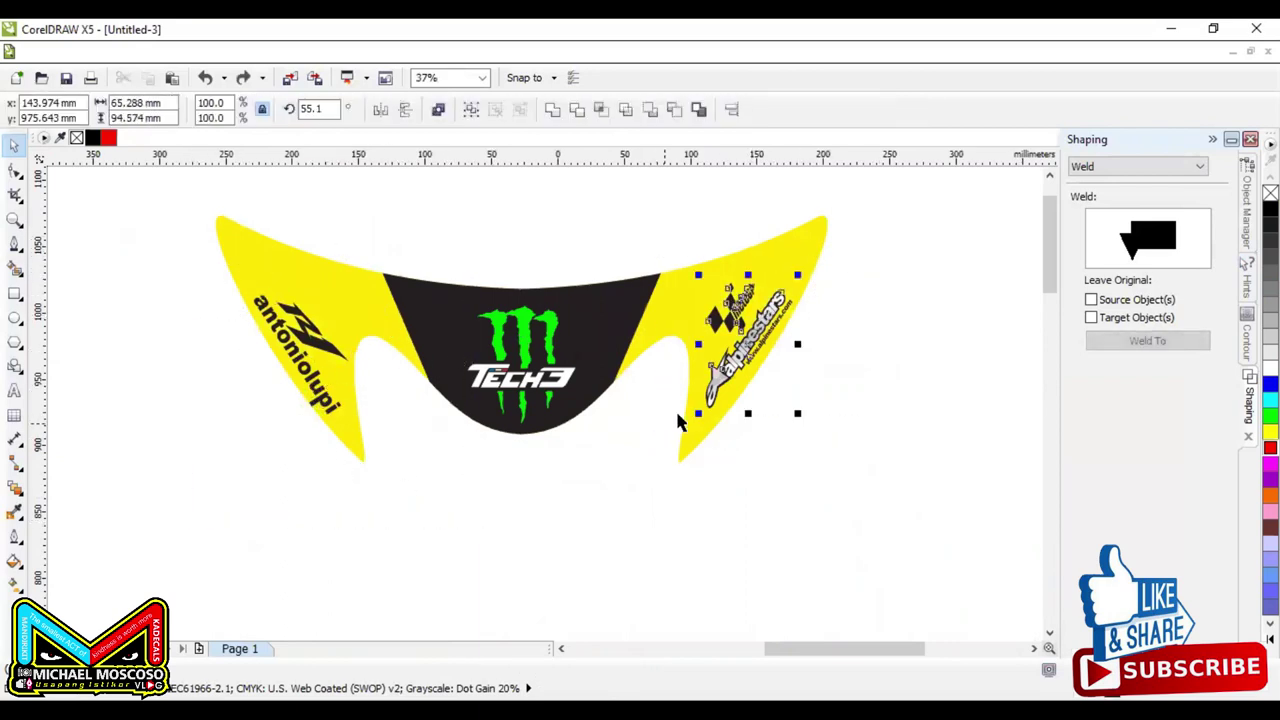
pyautogui.moveTo(722, 323); pyautogui.dragTo(816, 398)
pyautogui.hotkey('ctrl', 'z')
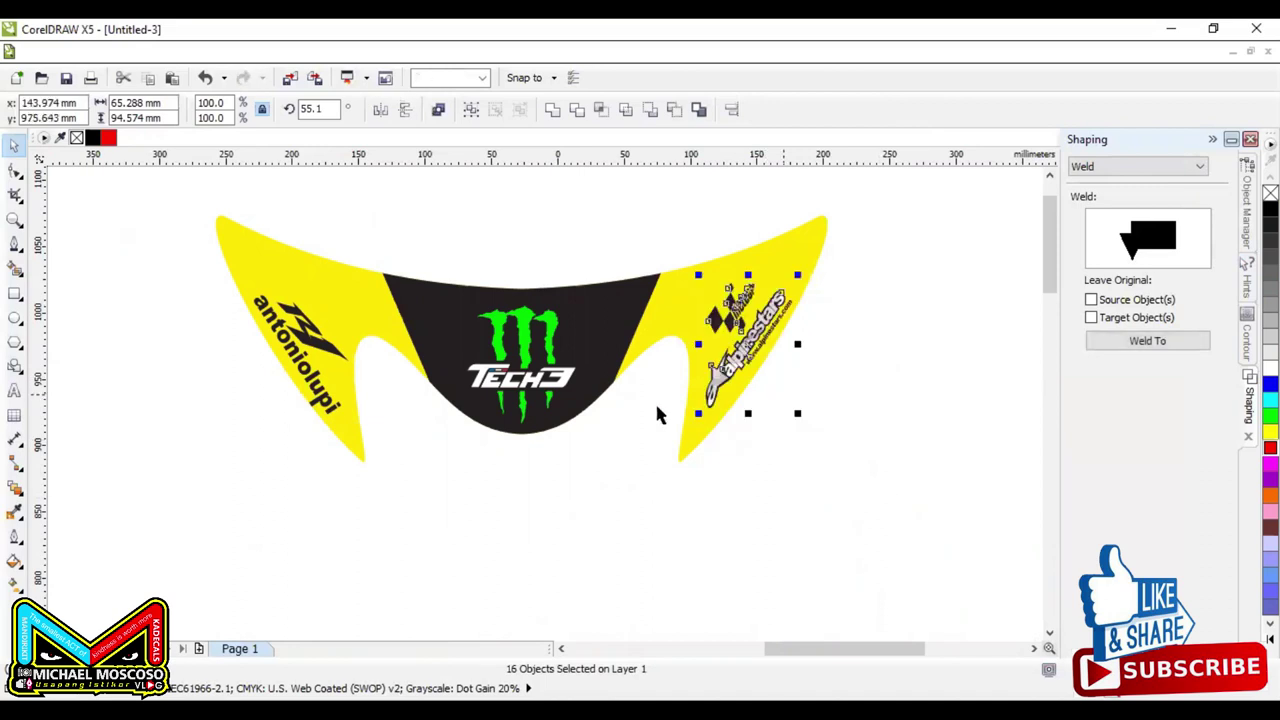
pyautogui.moveTo(598, 319); pyautogui.dragTo(603, 247)
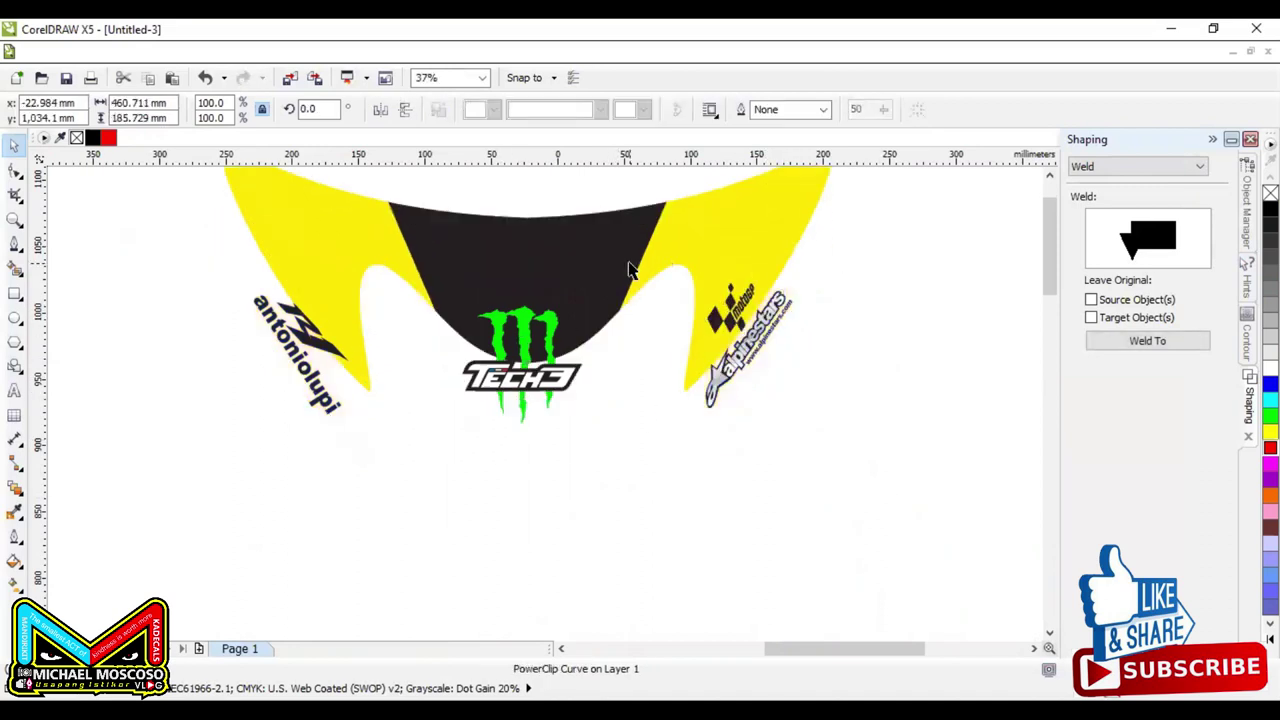
pyautogui.hotkey('ctrl', 'z')
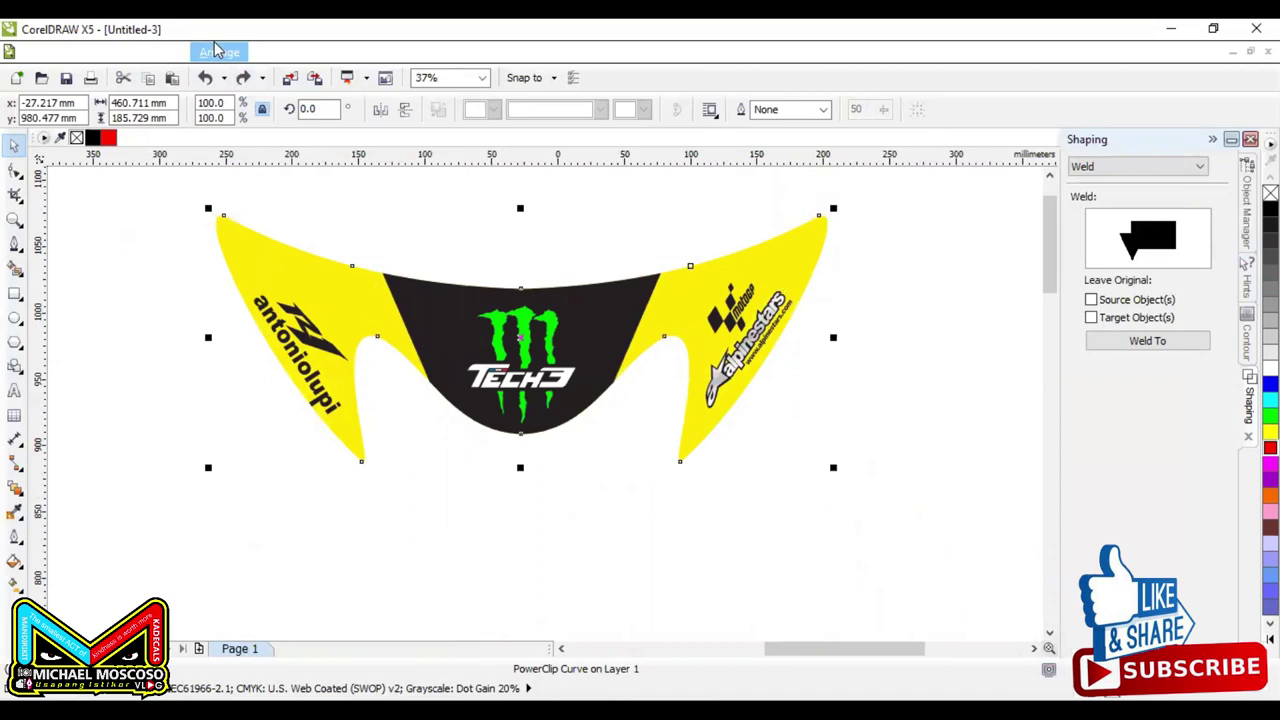
# Step: Extract the PowerClip contents from the visor copy's yellow base shape
pyautogui.click(214, 50)
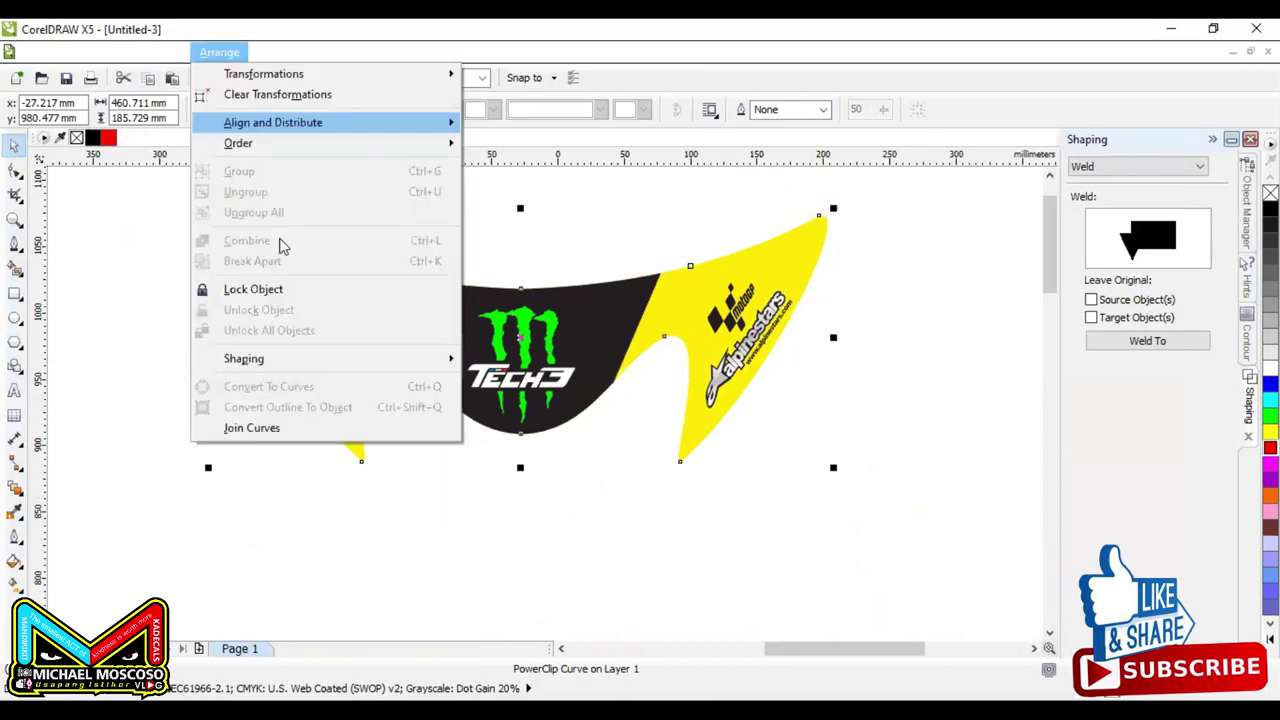
pyautogui.click(221, 51)
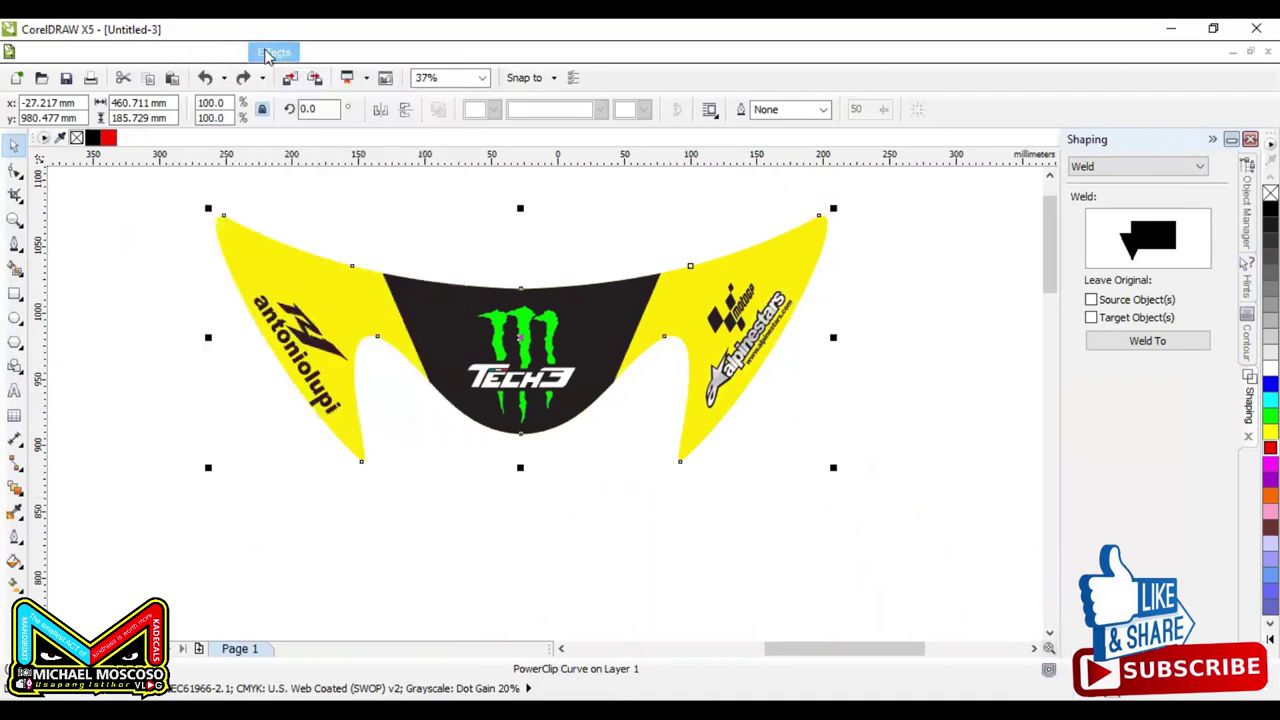
pyautogui.click(268, 55)
pyautogui.moveTo(375, 318)
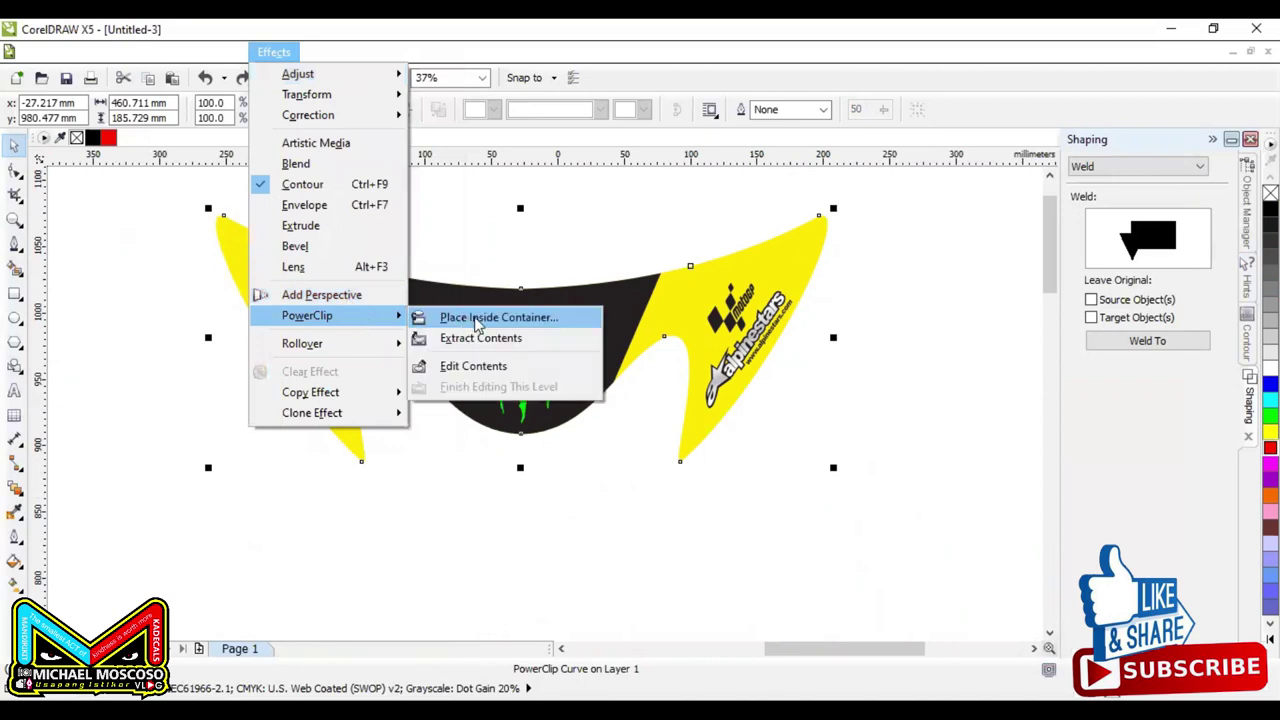
pyautogui.click(528, 340)
pyautogui.click(637, 506)
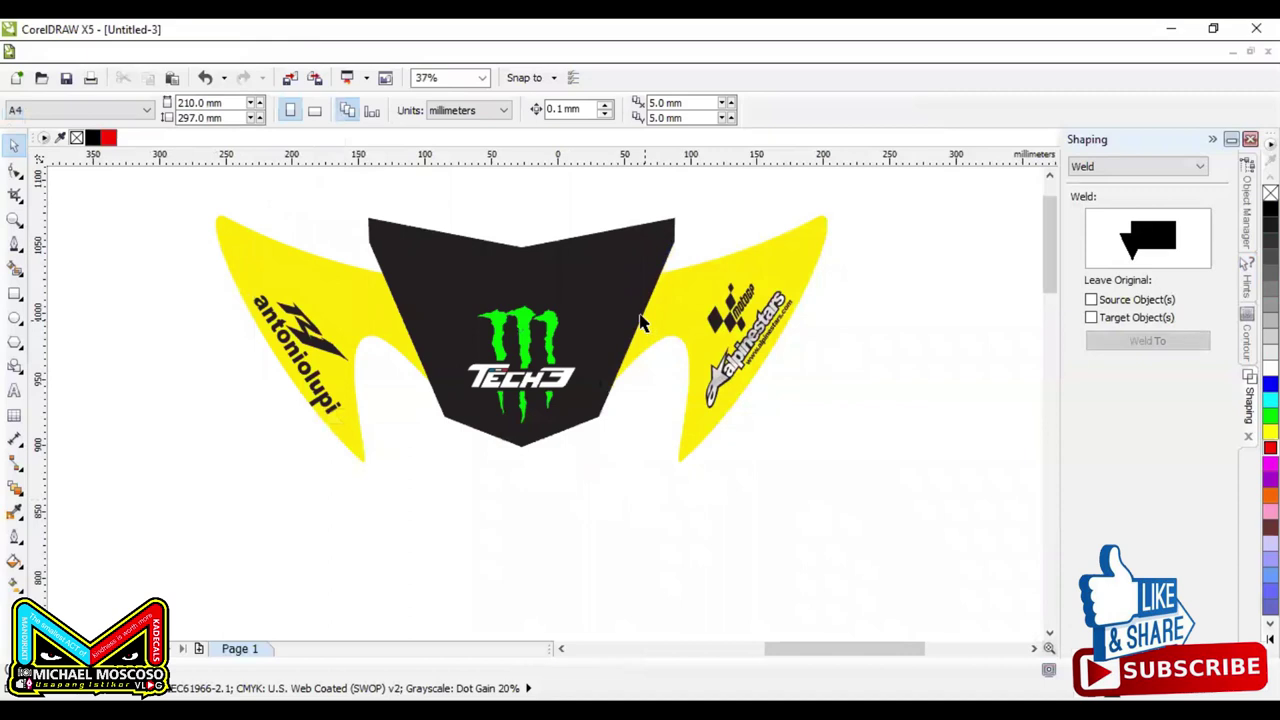
# Step: Try moving the extracted black centre panel, undo the move, and PowerClip the panel back inside the yellow visor shape
pyautogui.moveTo(653, 283); pyautogui.dragTo(733, 220)
pyautogui.hotkey('ctrl', 'z')
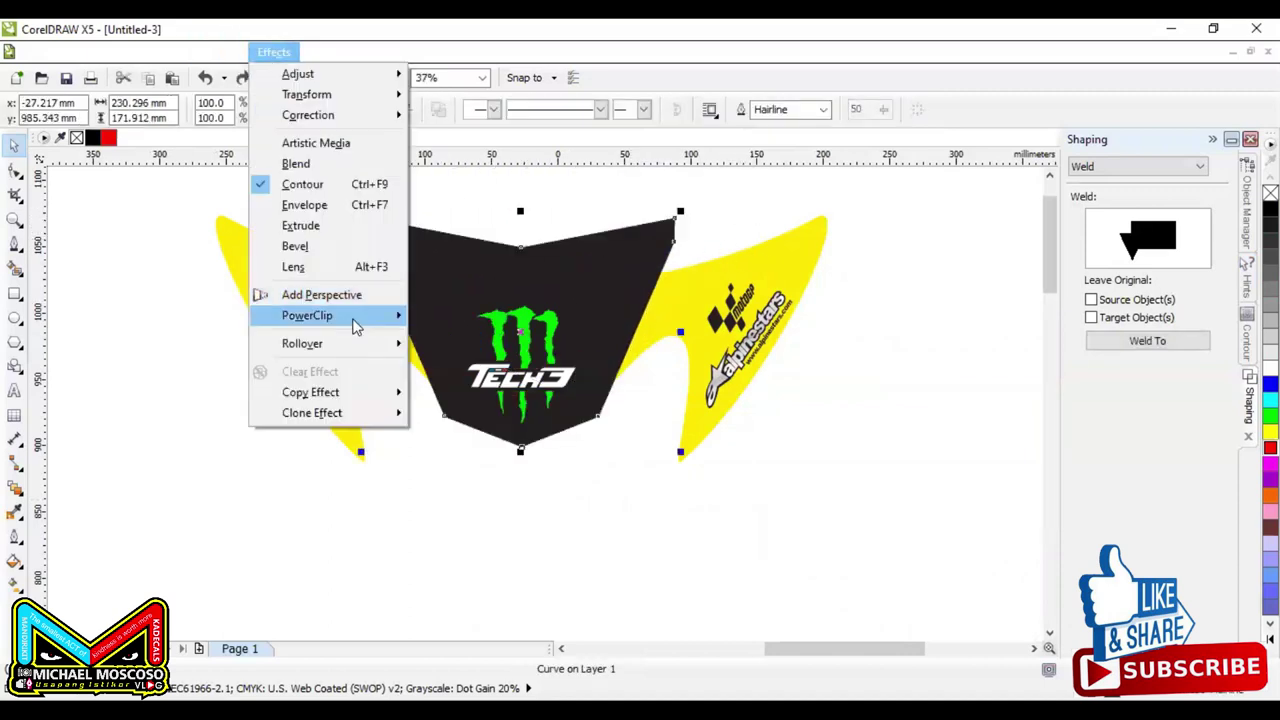
pyautogui.moveTo(355, 320)
pyautogui.click(480, 316)
pyautogui.click(290, 266)
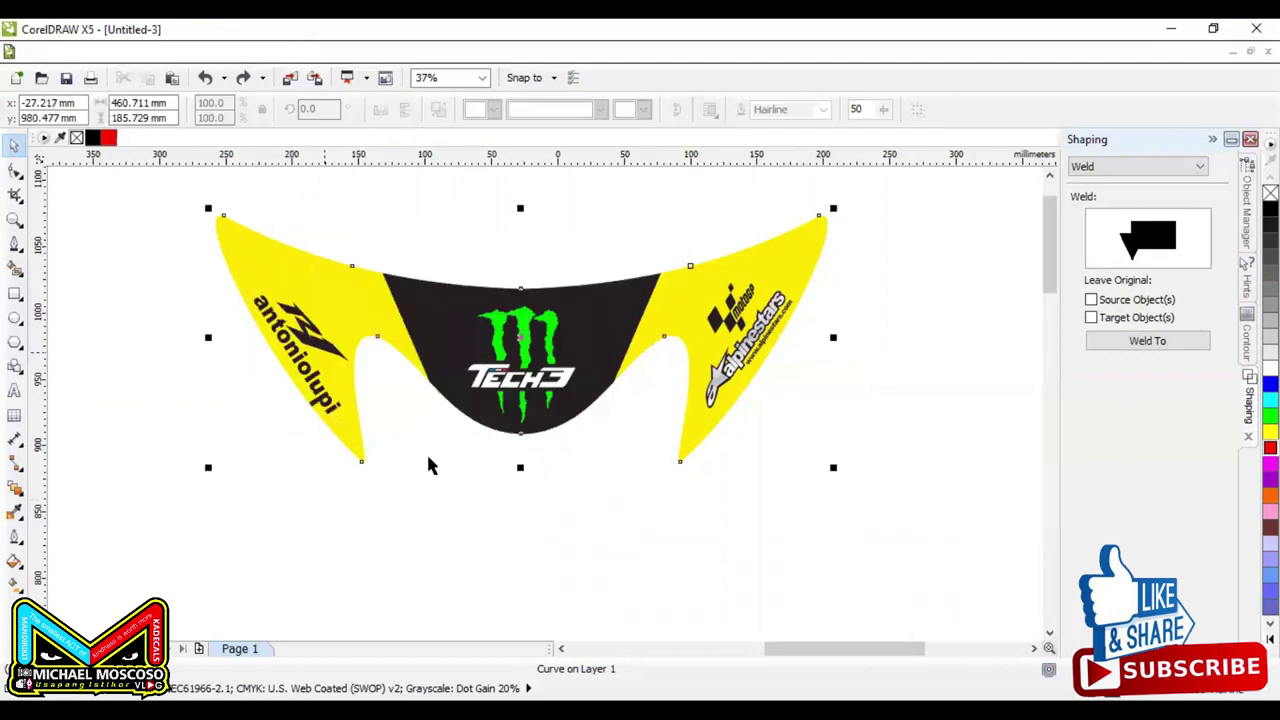
pyautogui.click(587, 430)
# Step: Examine the visor copy and the scooter's side fairing decals as design references
pyautogui.scroll(-2, 626, 390)
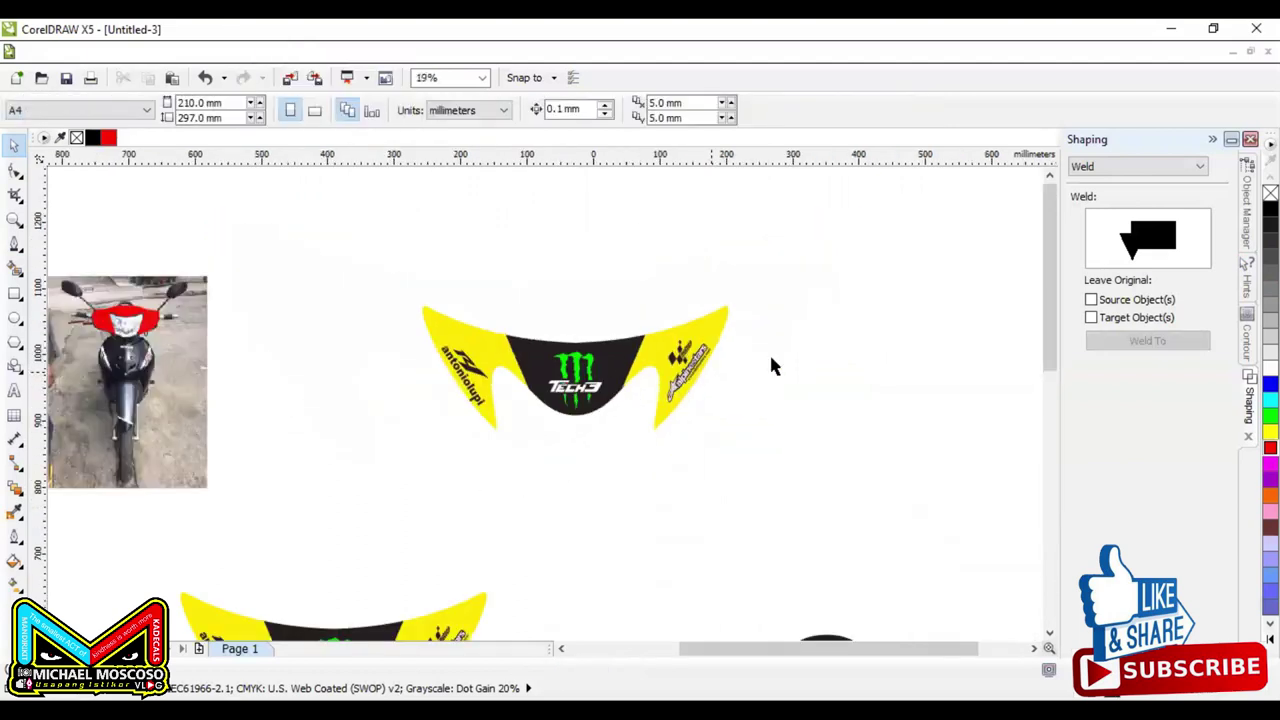
pyautogui.moveTo(712, 328); pyautogui.dragTo(260, 497)
pyautogui.scroll(-3, 374, 374)
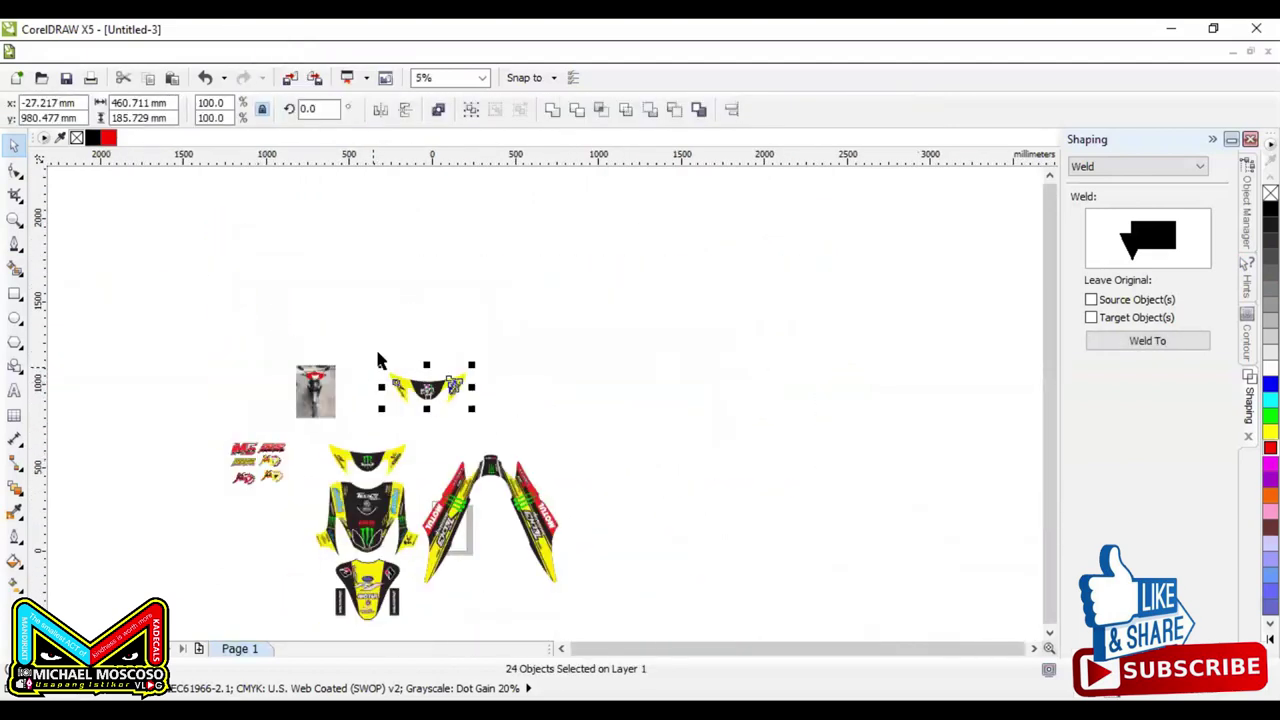
pyautogui.scroll(3, 453, 545)
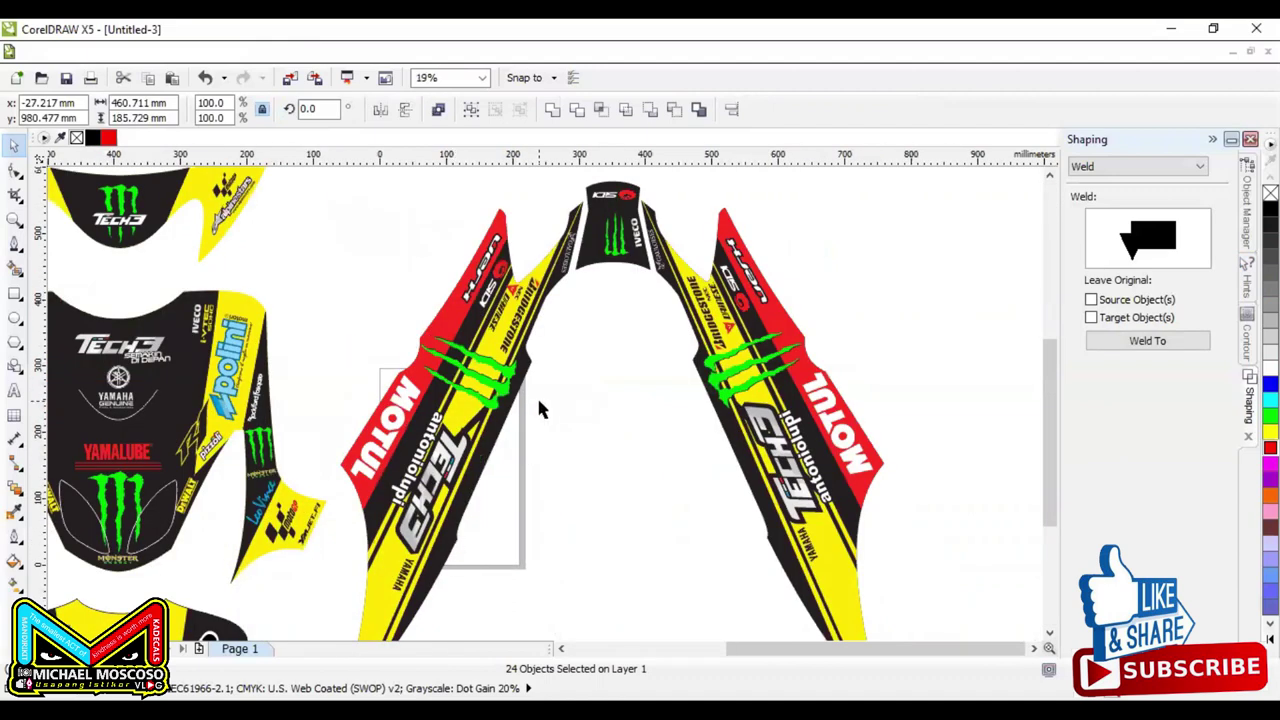
pyautogui.scroll(-1, 538, 408)
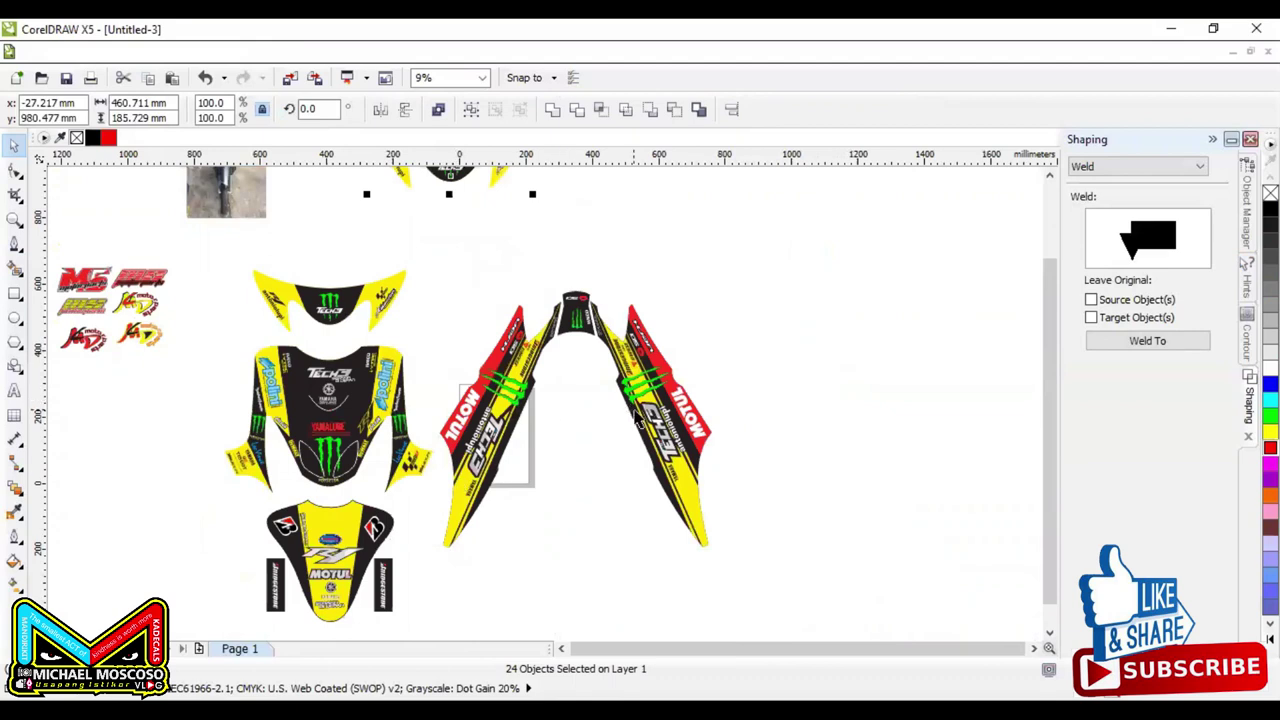
pyautogui.scroll(2, 666, 446)
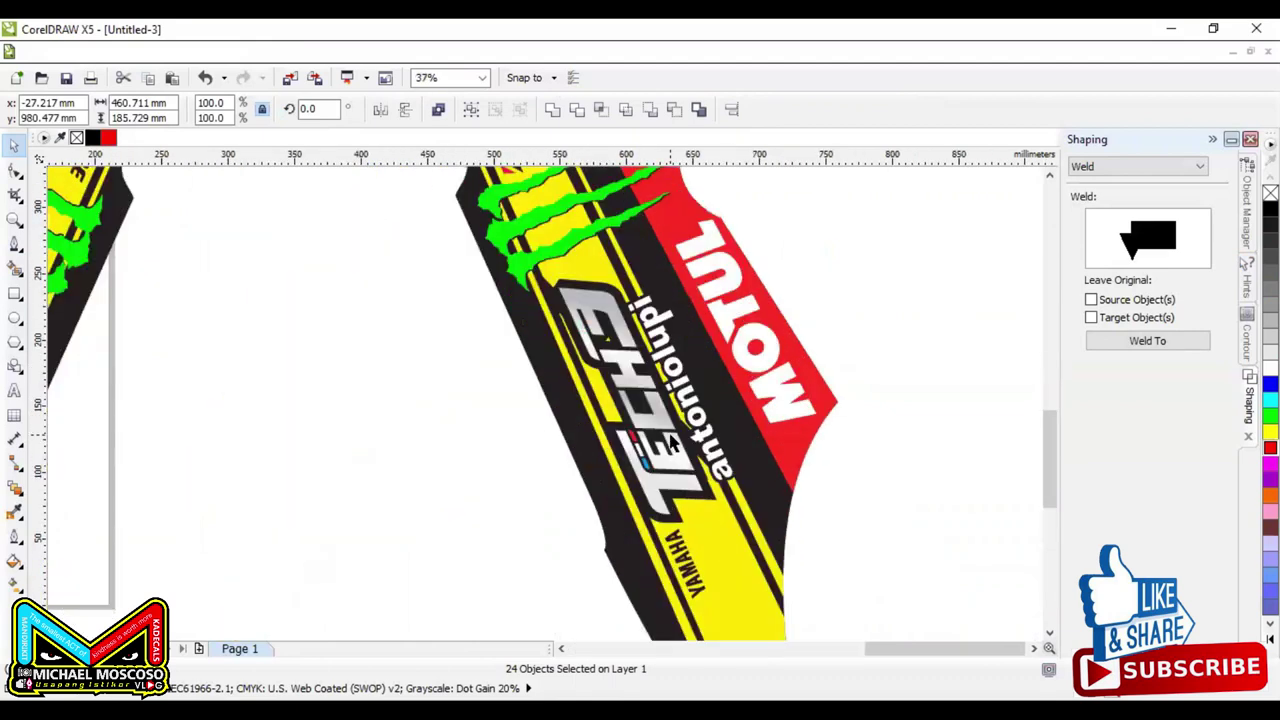
pyautogui.scroll(-3, 670, 443)
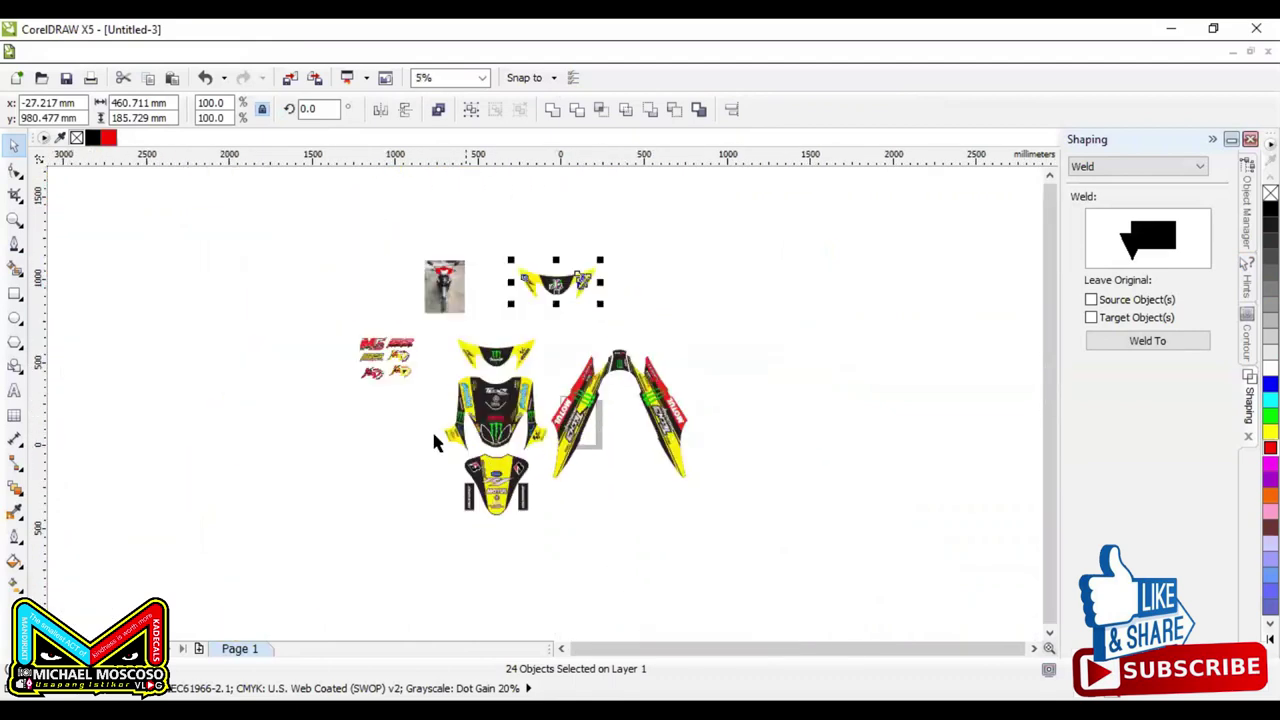
# Step: Move the bitmap of motorparts logos slightly up and to the left
pyautogui.scroll(2, 337, 360)
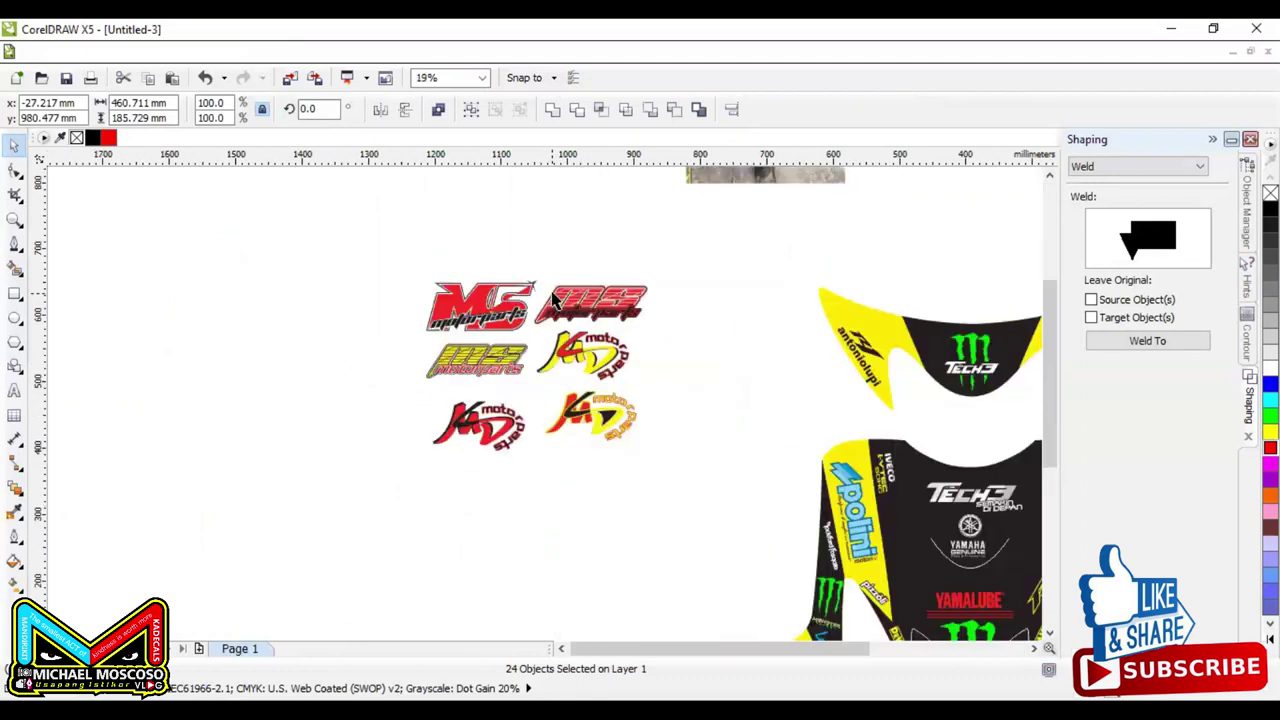
pyautogui.scroll(1, 539, 305)
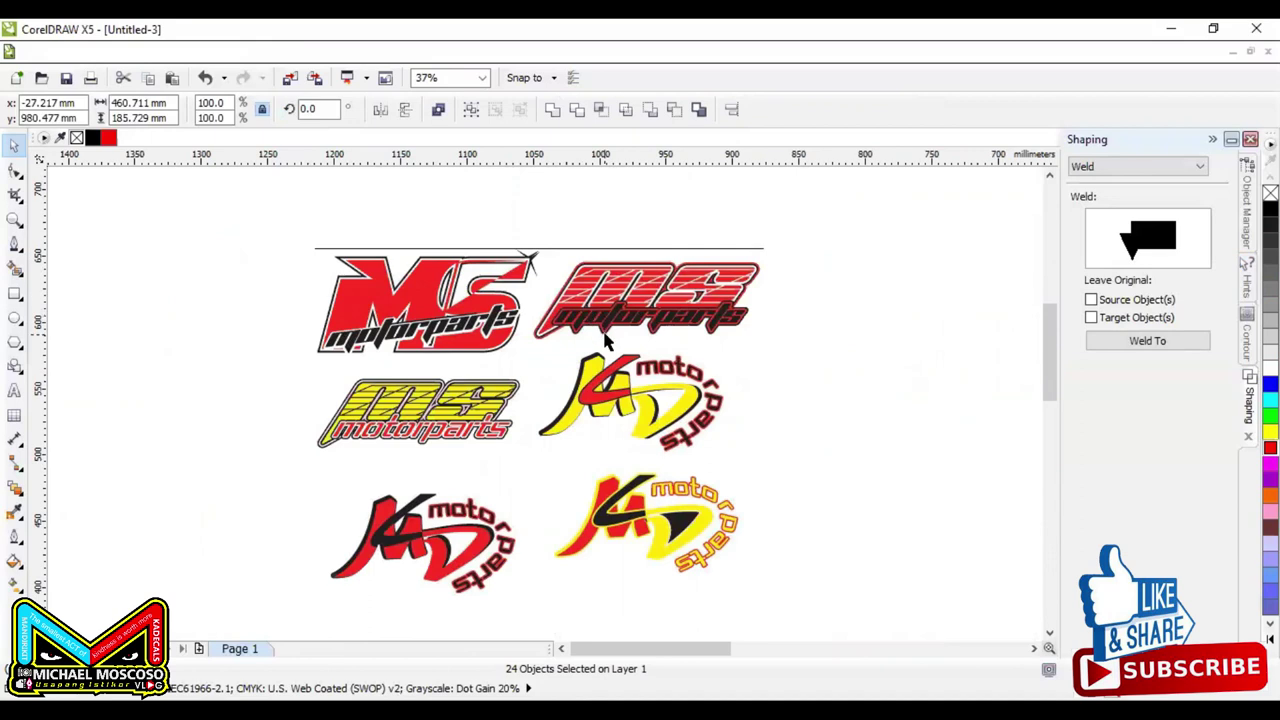
pyautogui.click(844, 258)
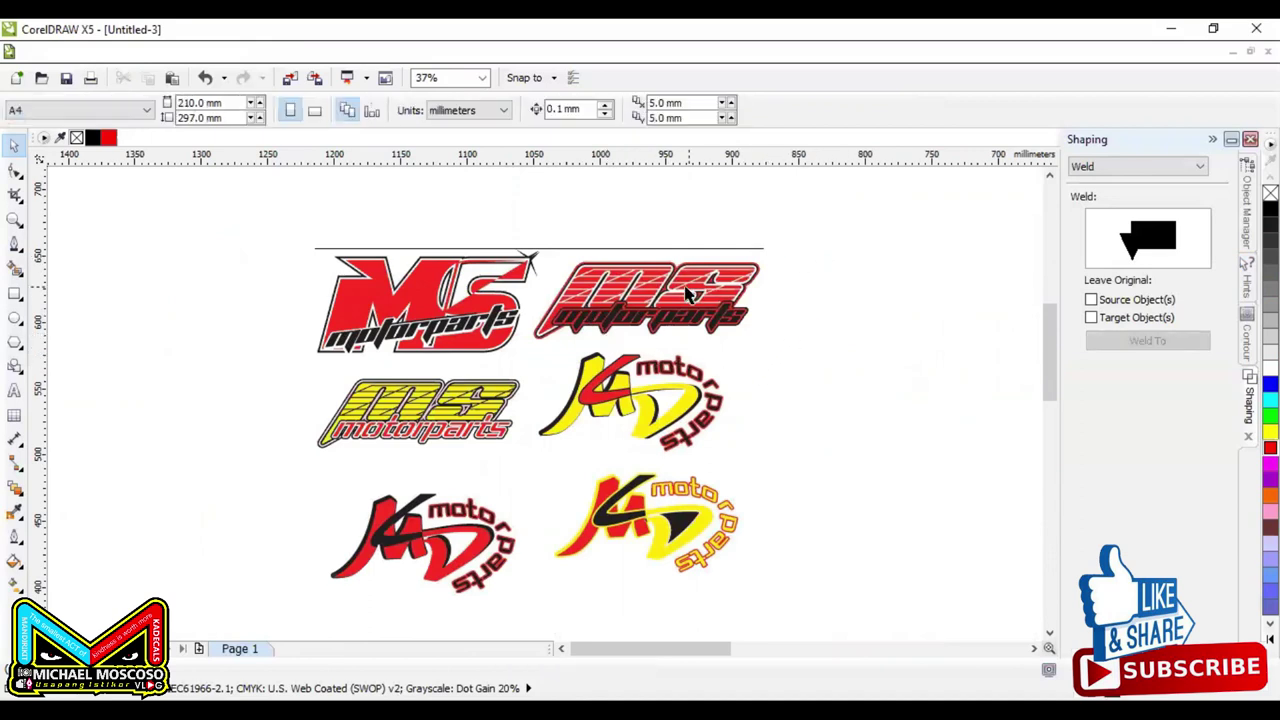
pyautogui.moveTo(664, 311); pyautogui.dragTo(606, 271)
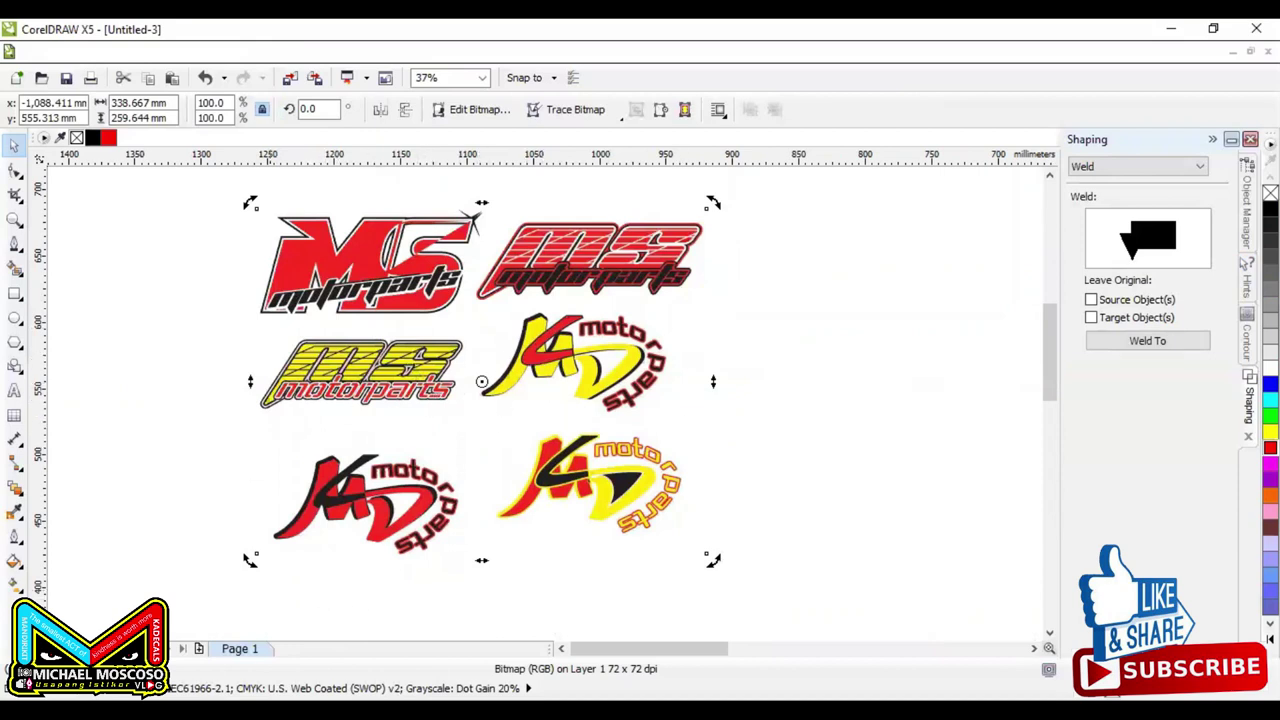
# Step: Paste the picture of the tattooed anime girl and move it to just above the motorcycle photo
pyautogui.hotkey('alt', 'Tab')
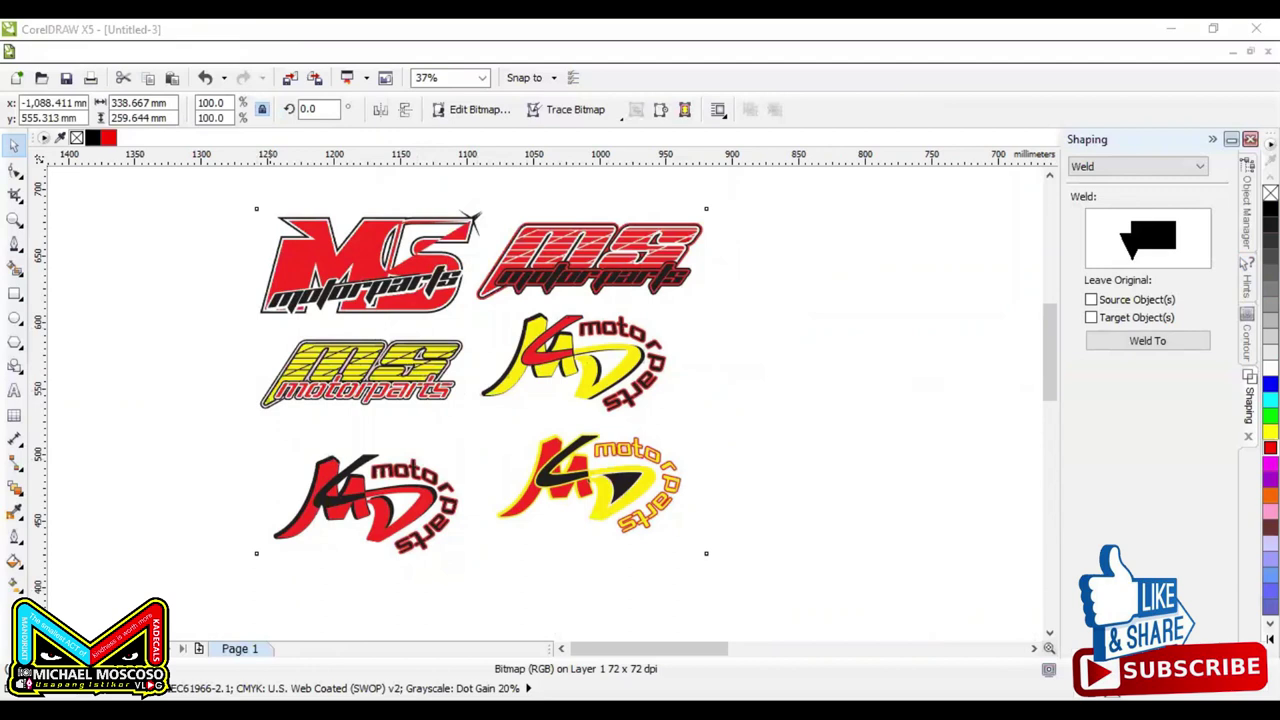
pyautogui.hotkey('ctrl', 'v')
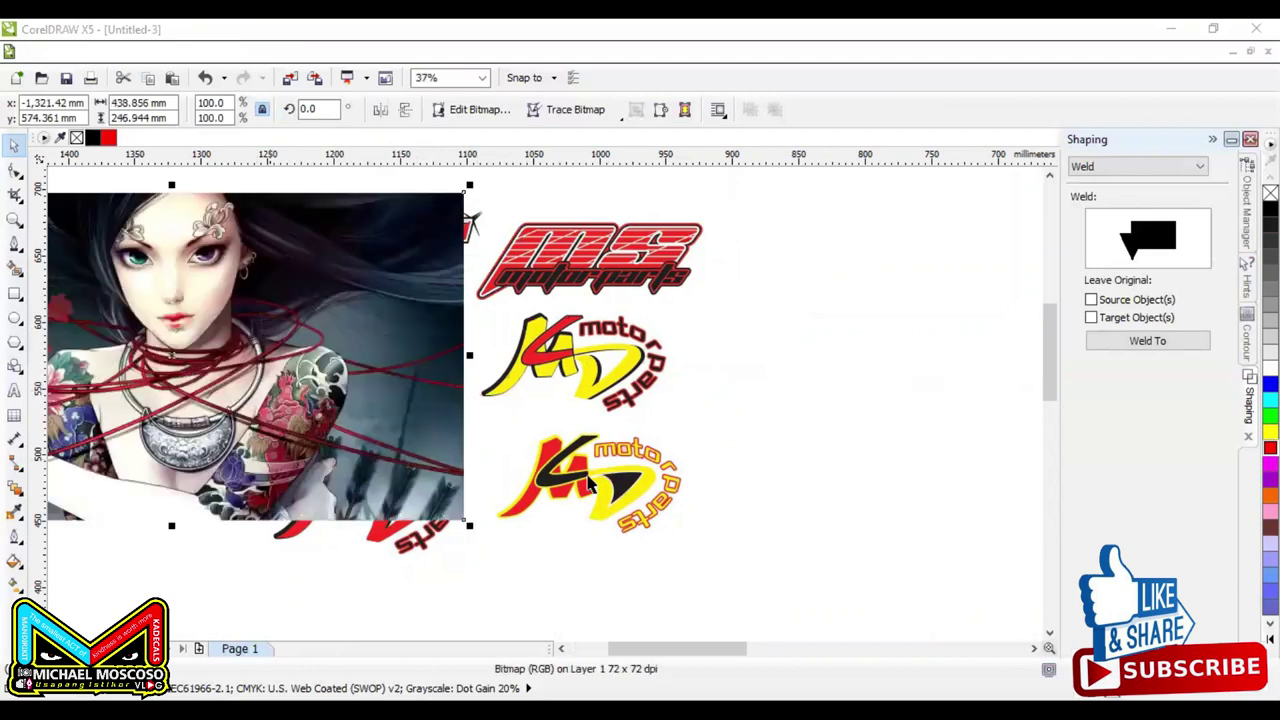
pyautogui.scroll(-2, 586, 469)
pyautogui.scroll(-1, 404, 408)
pyautogui.moveTo(427, 456); pyautogui.dragTo(691, 247)
pyautogui.scroll(-2, 449, 314)
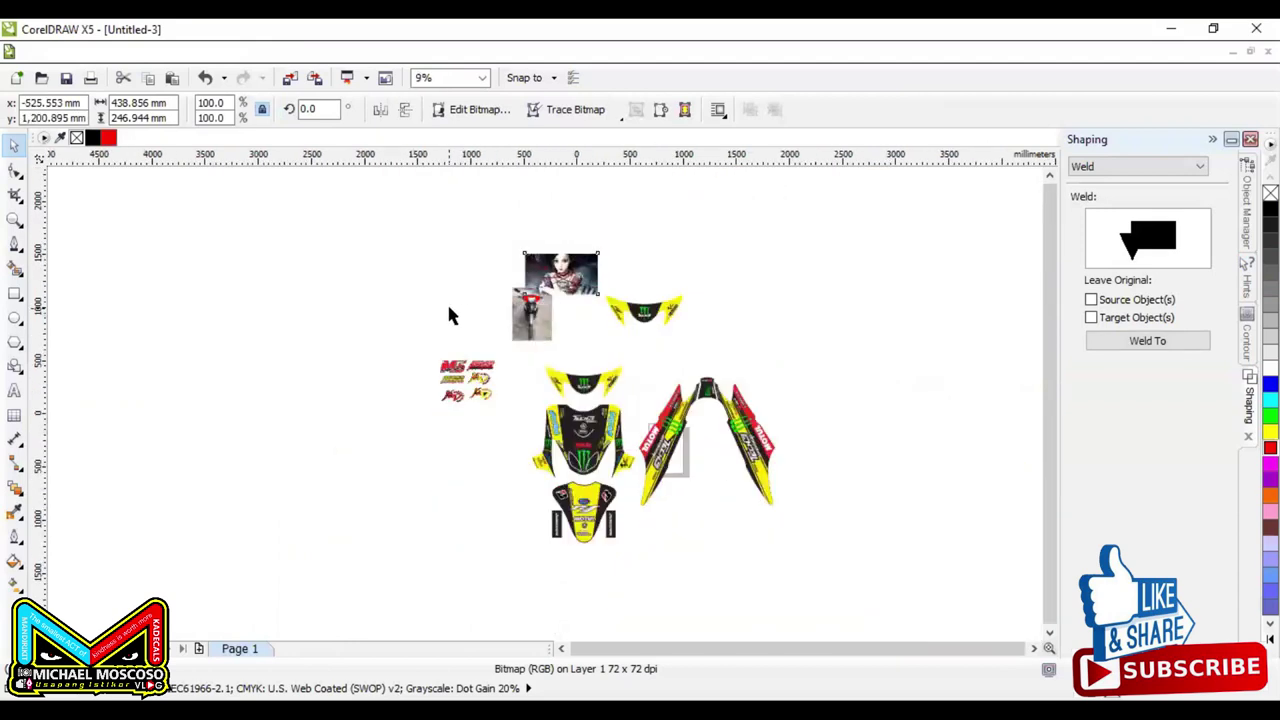
# Step: Duplicate the front decal set of visor, front cover and fender pieces into the empty area right of the side decals
pyautogui.moveTo(575, 348); pyautogui.dragTo(482, 492)
pyautogui.moveTo(748, 355); pyautogui.dragTo(751, 357)
pyautogui.rightClick(751, 357)
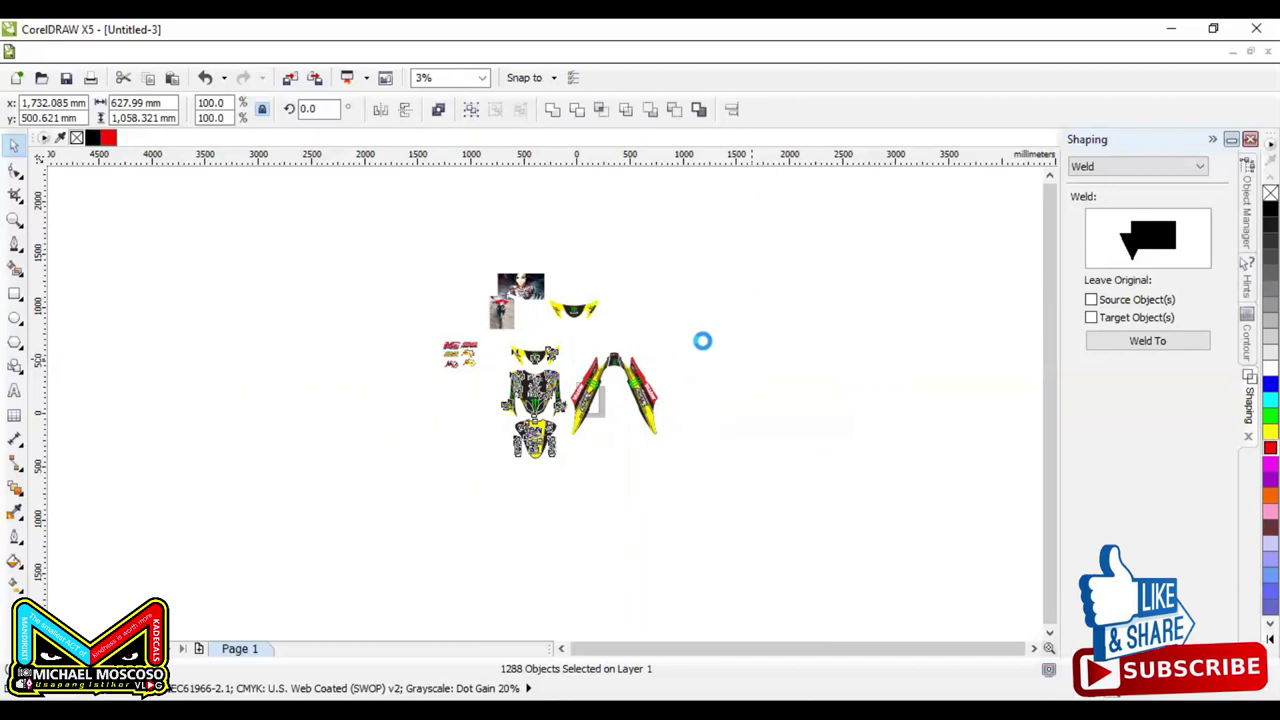
pyautogui.hotkey('alt', 'Tab')
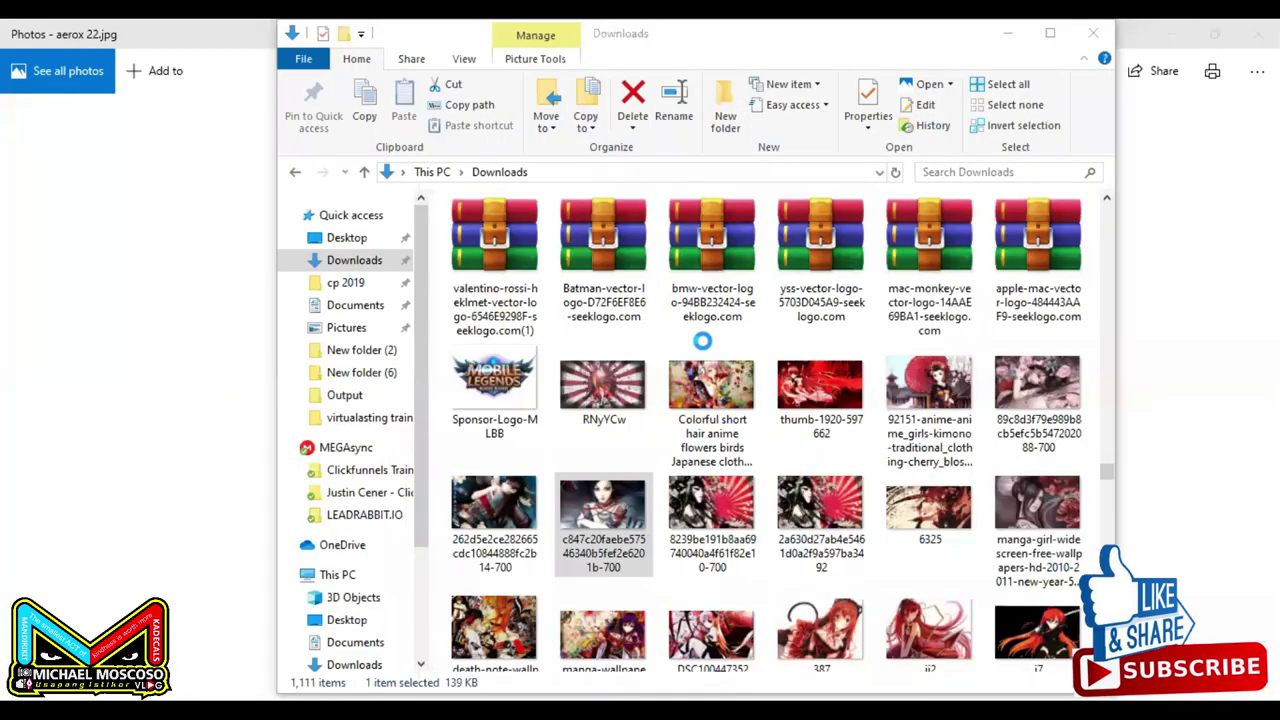
pyautogui.hotkey('alt', 'Tab')
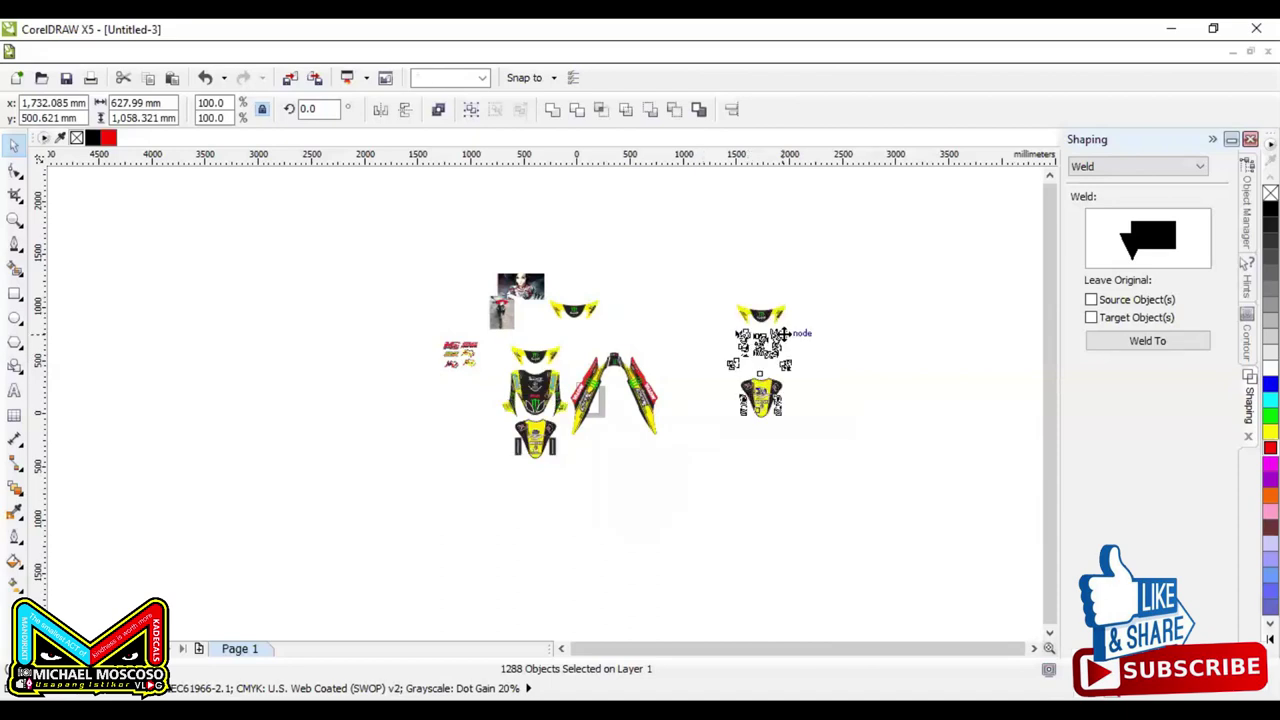
# Step: Move the anime girl picture to the empty area just right of the duplicated front cover
pyautogui.scroll(2, 786, 335)
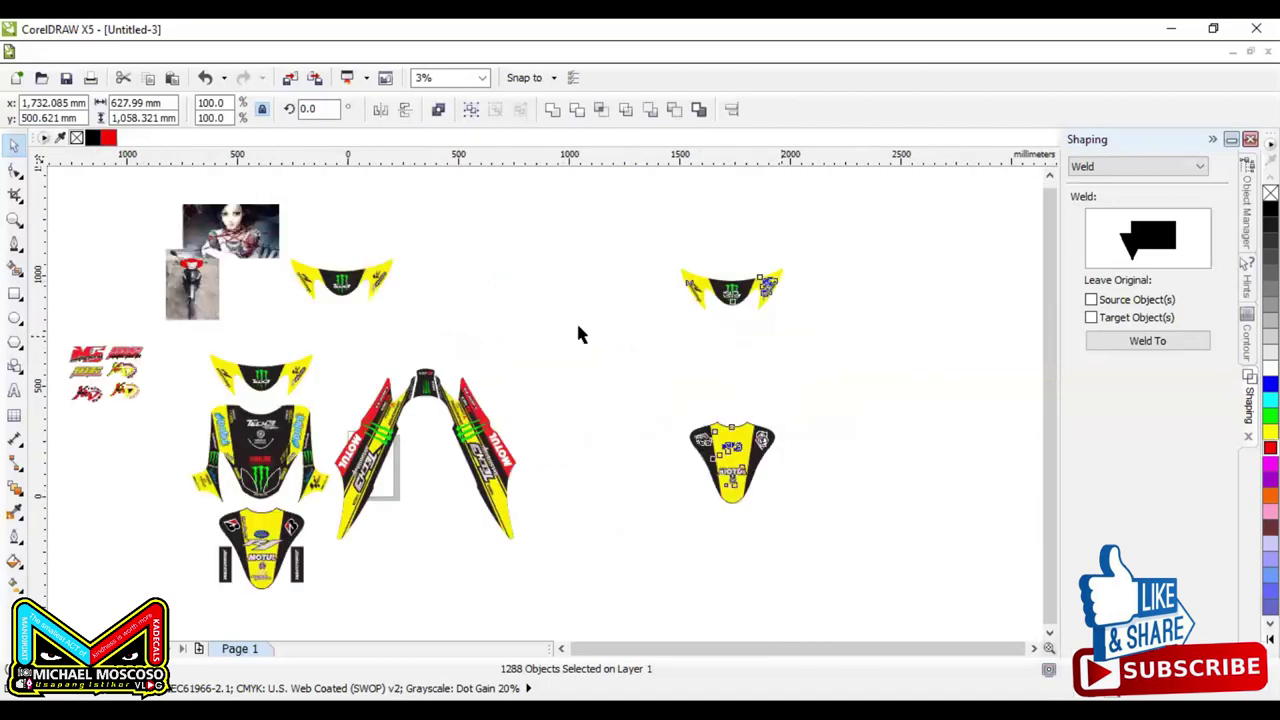
pyautogui.scroll(2, 262, 248)
pyautogui.moveTo(256, 240); pyautogui.dragTo(718, 327)
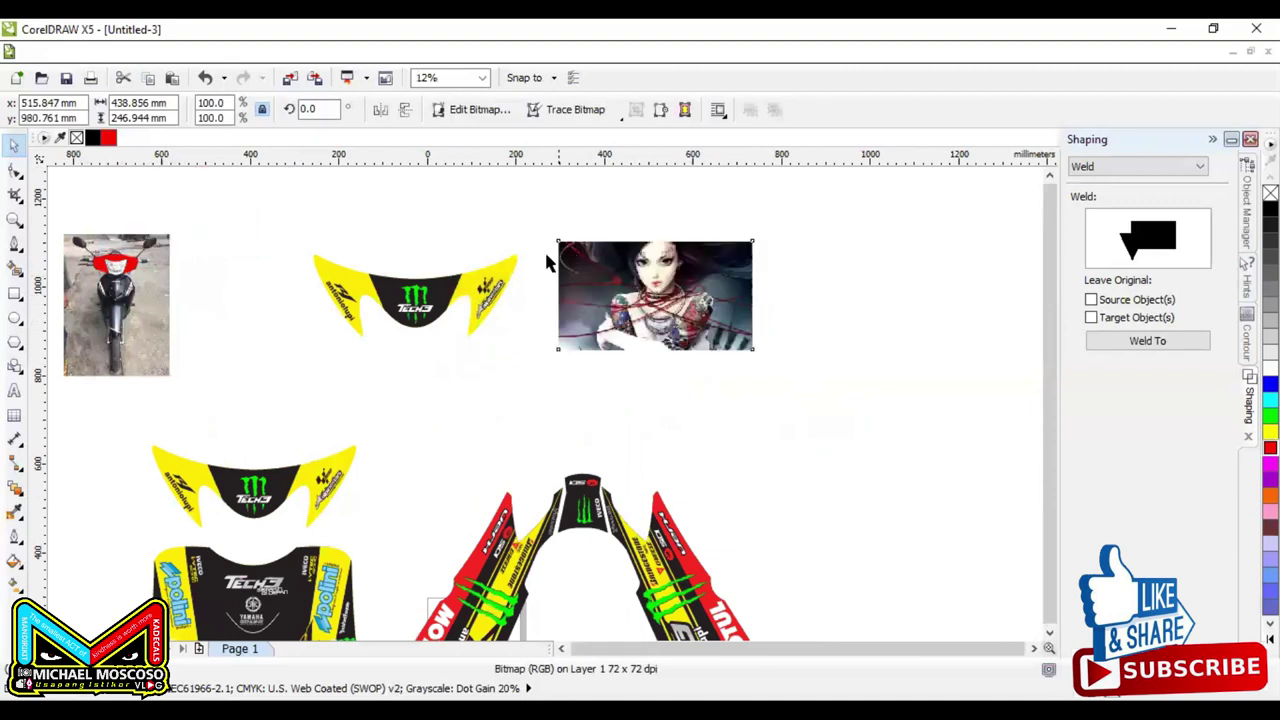
pyautogui.scroll(-2, 548, 262)
pyautogui.moveTo(548, 262); pyautogui.dragTo(791, 294)
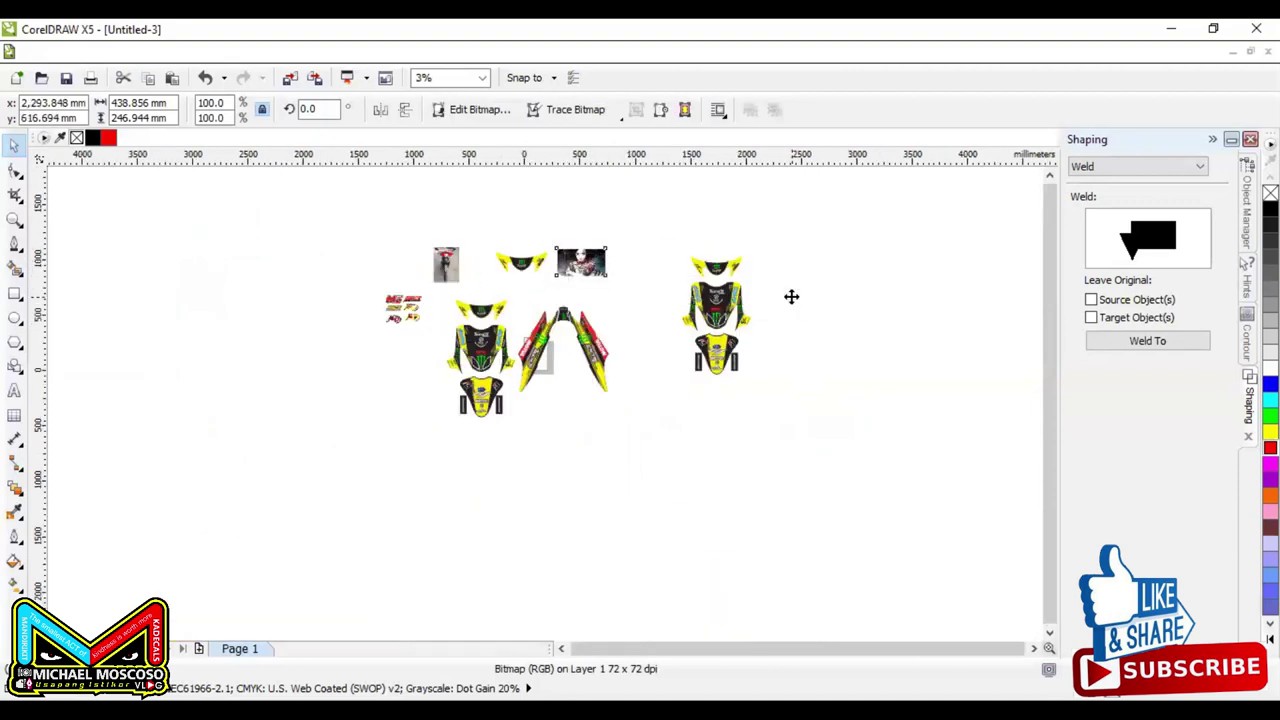
pyautogui.scroll(2, 791, 294)
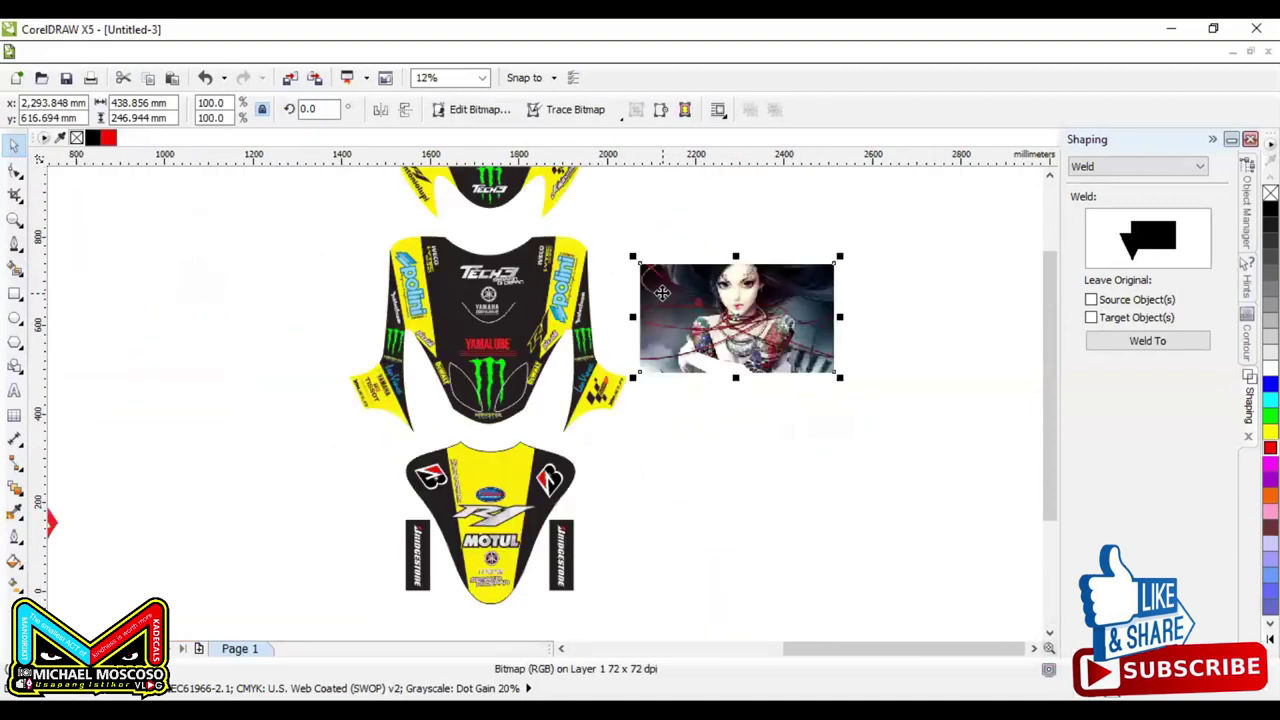
# Step: Delete the Tech3, Yamaha and Yamalube logos and the small sponsor texts from the upper black area of the duplicated front cover
pyautogui.click(490, 278)
pyautogui.moveTo(412, 224); pyautogui.dragTo(549, 362)
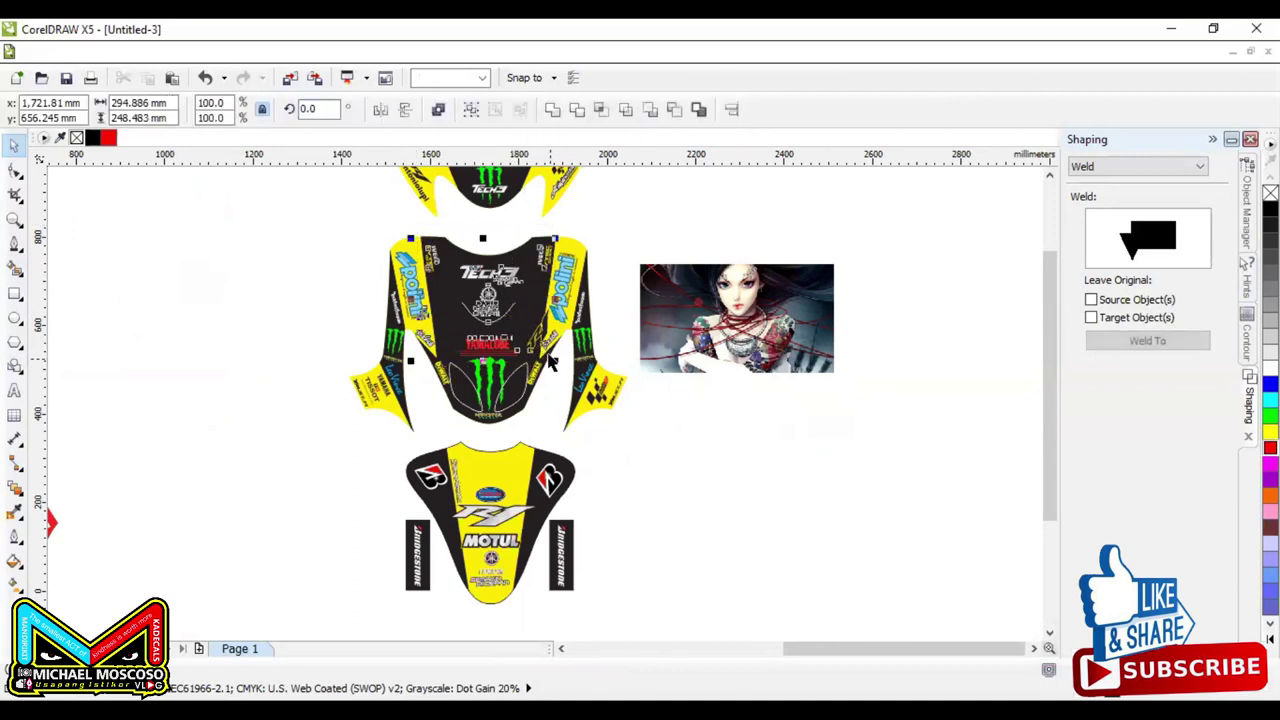
pyautogui.press('Escape')
pyautogui.moveTo(452, 238); pyautogui.dragTo(531, 374)
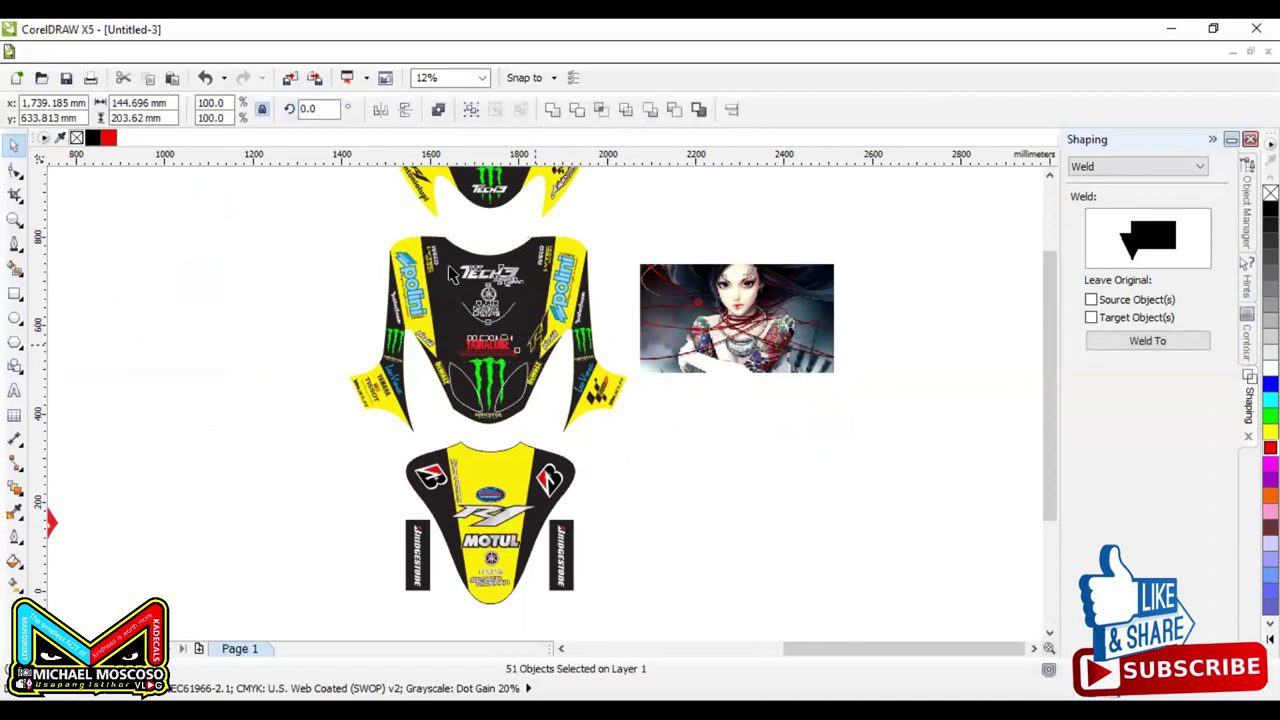
pyautogui.press('Delete')
pyautogui.moveTo(524, 231); pyautogui.dragTo(559, 275)
pyautogui.press('Delete')
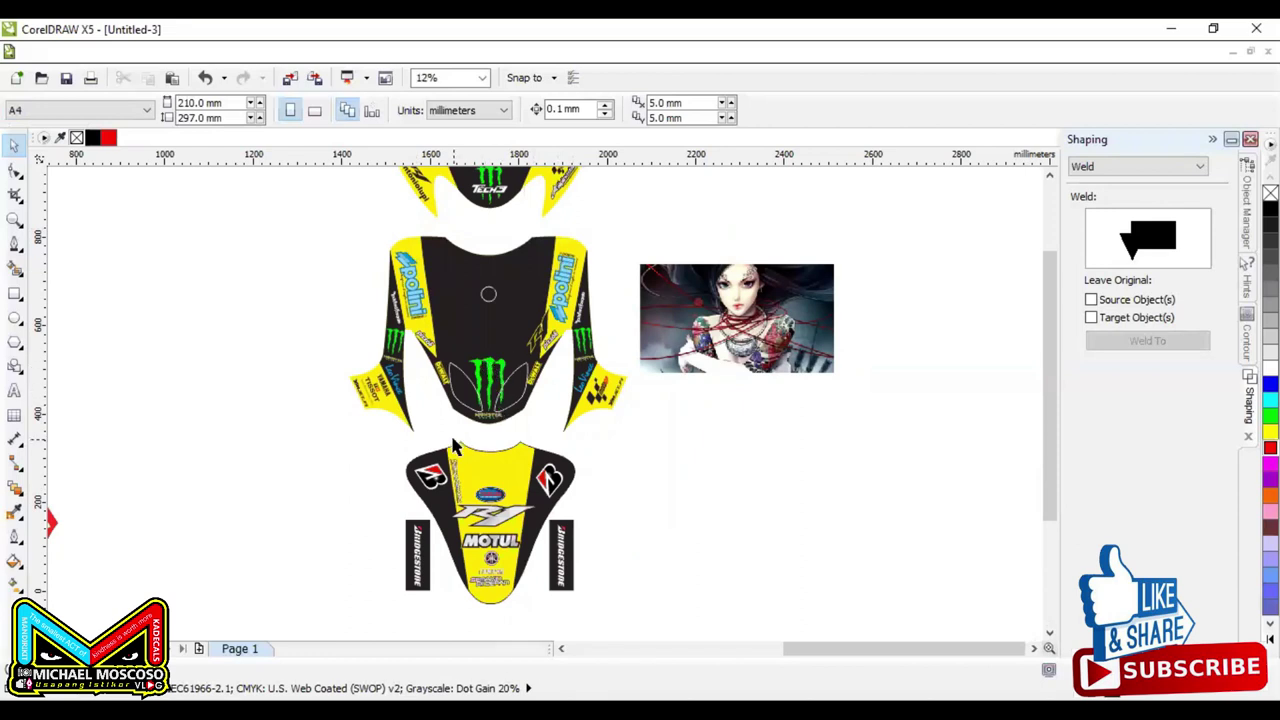
# Step: Extract the PowerClip contents of the duplicated front cover so its coloured panels are separate from the outline
pyautogui.moveTo(756, 324); pyautogui.dragTo(736, 312)
pyautogui.click(527, 272)
pyautogui.press('F10')
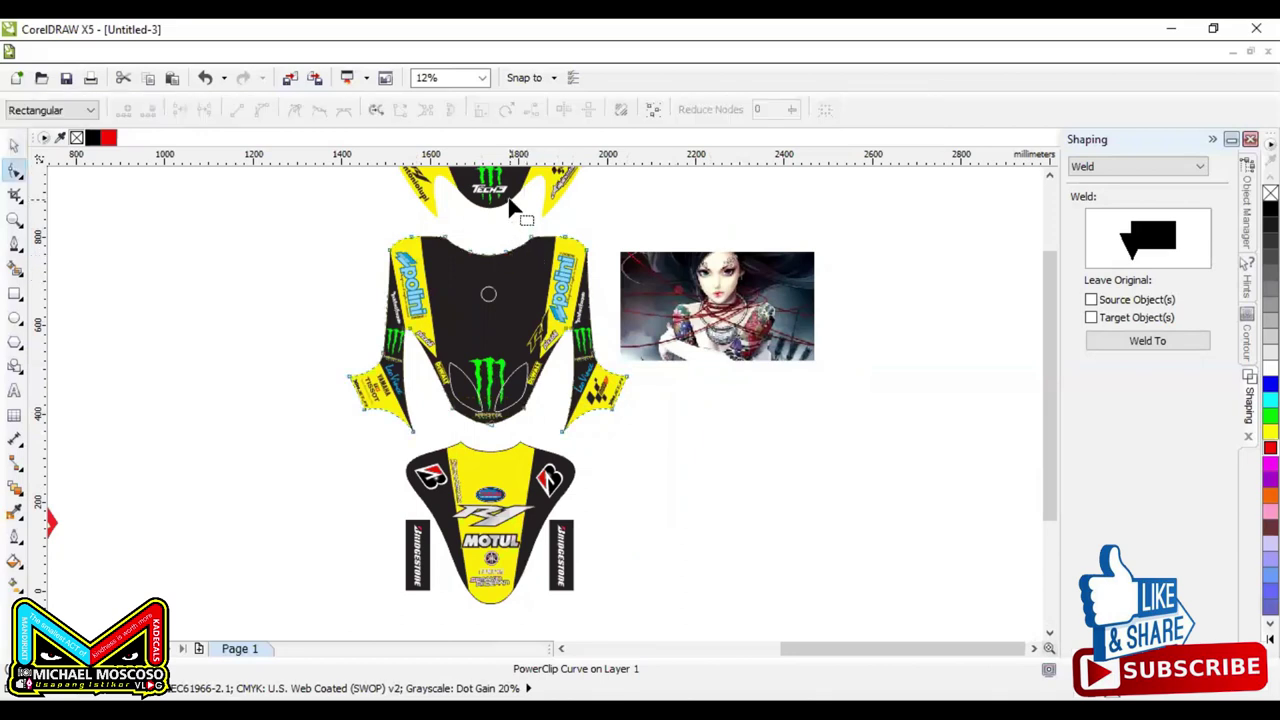
pyautogui.press('space')
pyautogui.moveTo(520, 300); pyautogui.dragTo(520, 215)
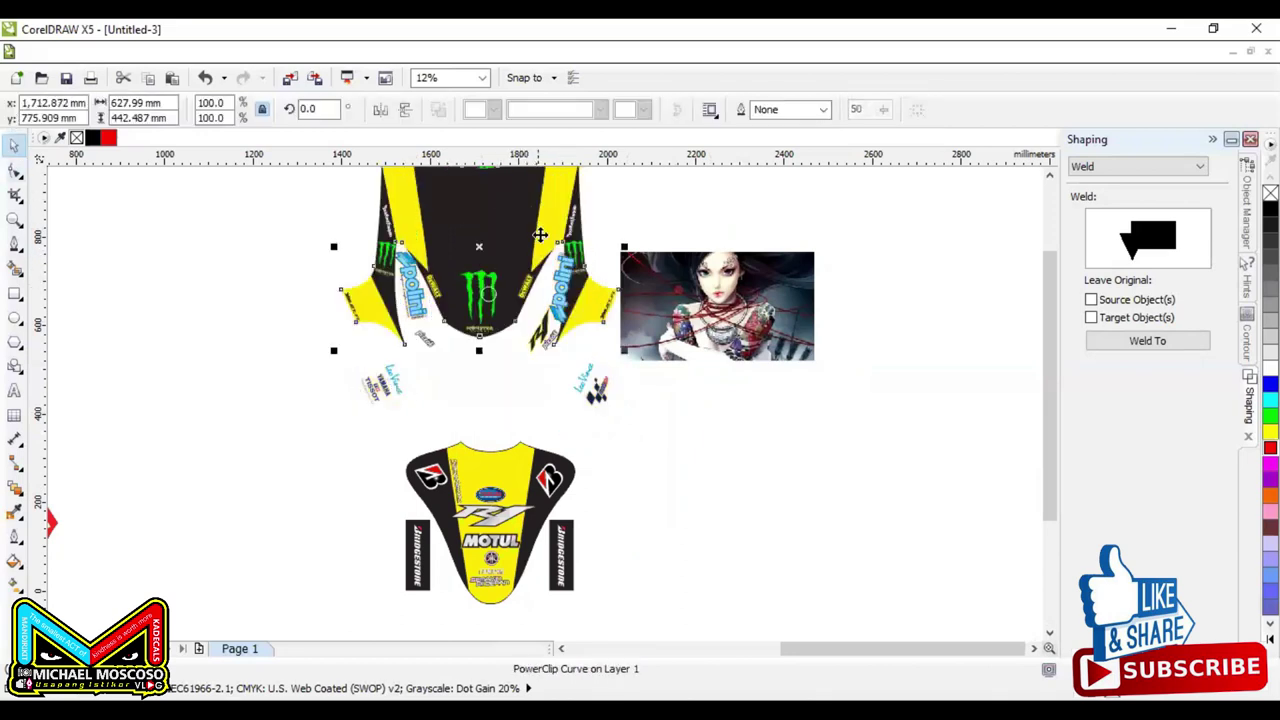
pyautogui.hotkey('ctrl', 'z')
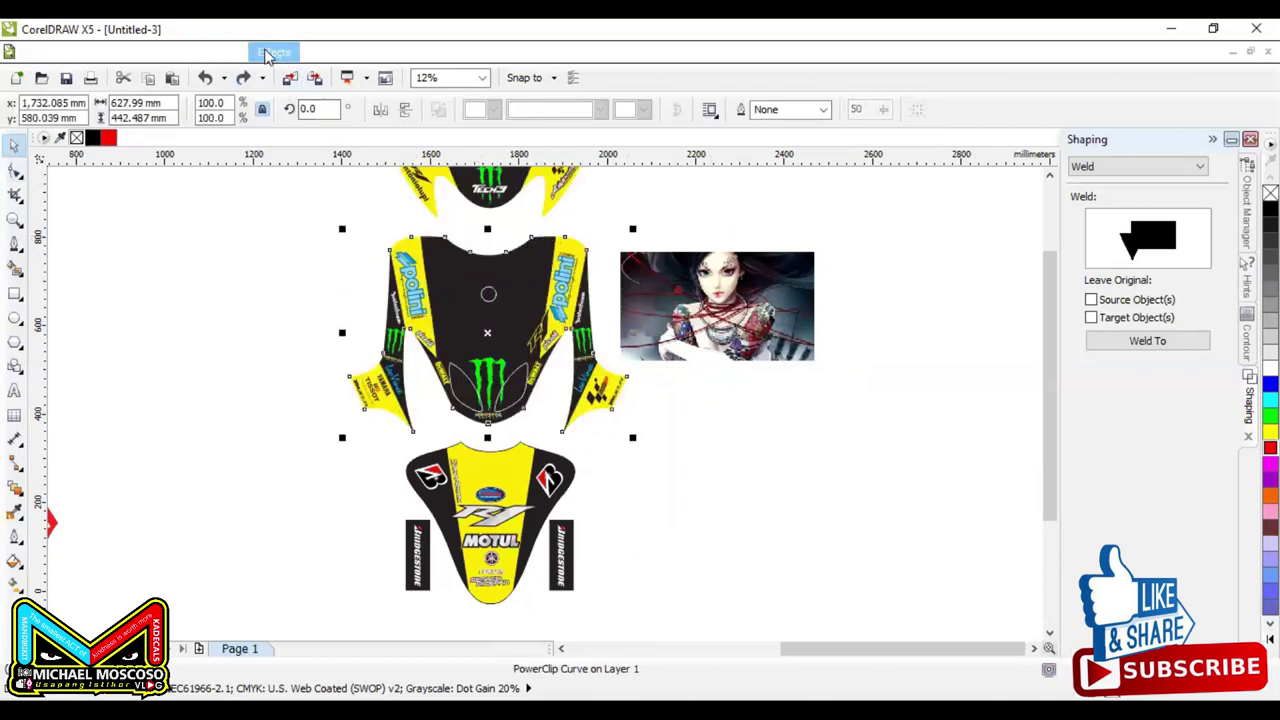
pyautogui.click(268, 53)
pyautogui.moveTo(360, 318)
pyautogui.click(467, 340)
# Step: Place the anime picture behind the front cover panels, enlarge it to 181.9% and centre it on the black middle panel
pyautogui.moveTo(673, 321); pyautogui.dragTo(783, 280)
pyautogui.moveTo(508, 249); pyautogui.dragTo(522, 207)
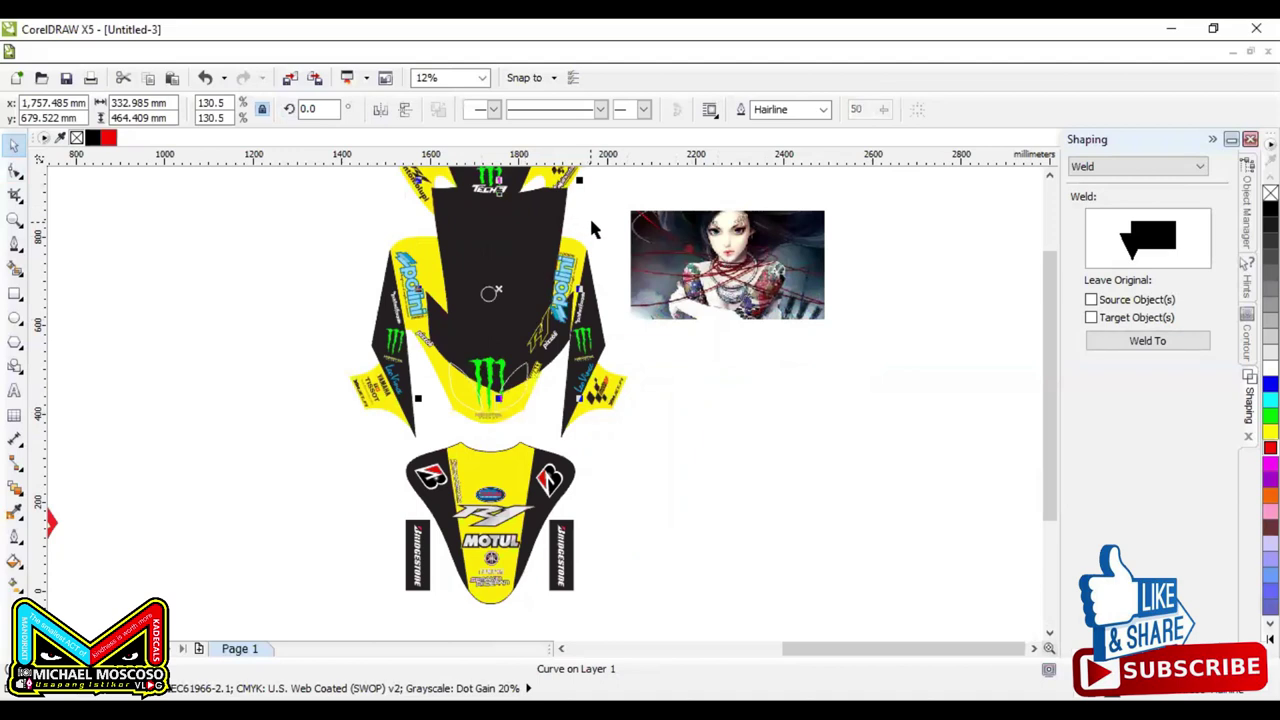
pyautogui.hotkey('ctrl', 'z')
pyautogui.moveTo(773, 247); pyautogui.dragTo(537, 267)
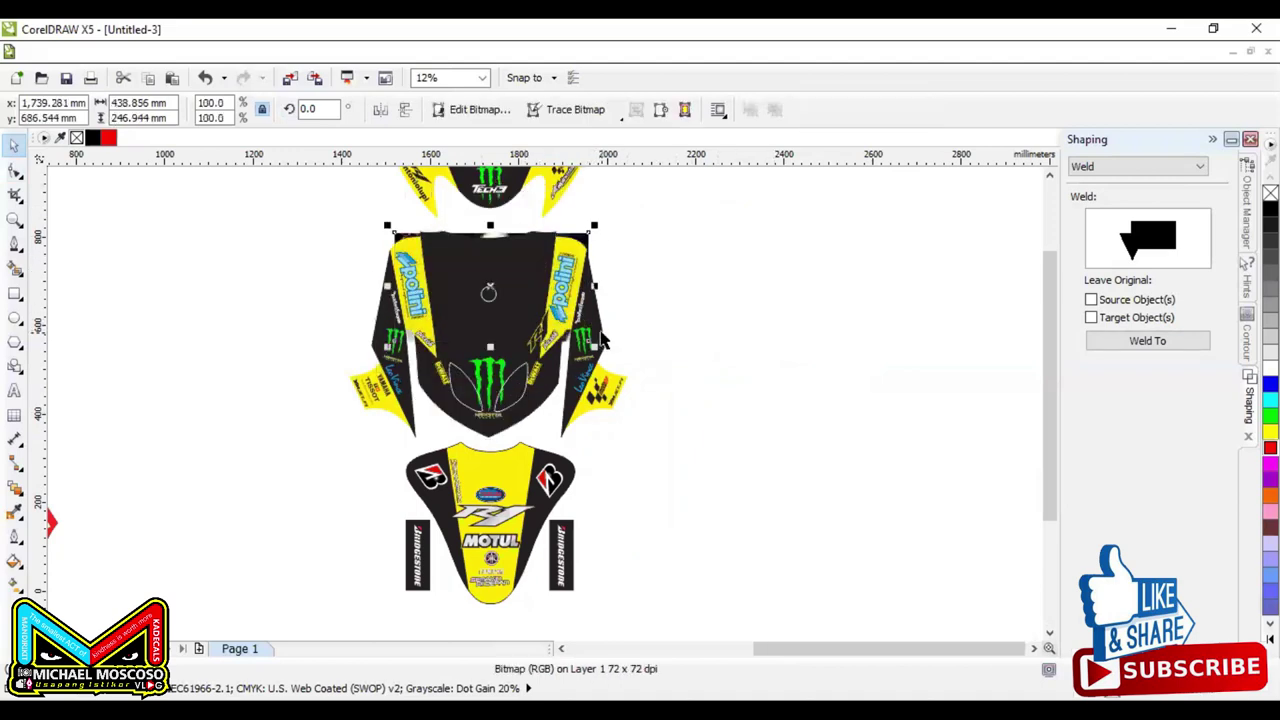
pyautogui.moveTo(594, 346); pyautogui.dragTo(850, 430)
pyautogui.moveTo(701, 371); pyautogui.dragTo(618, 368)
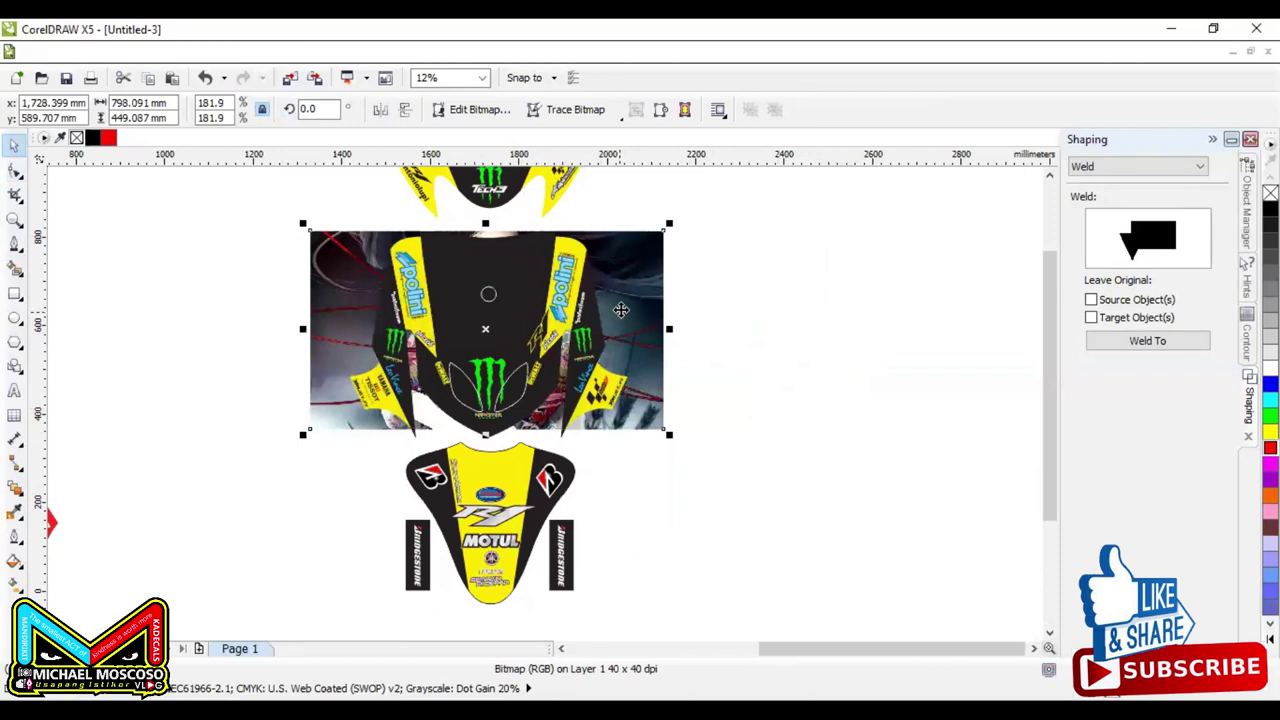
pyautogui.moveTo(626, 317); pyautogui.dragTo(624, 319)
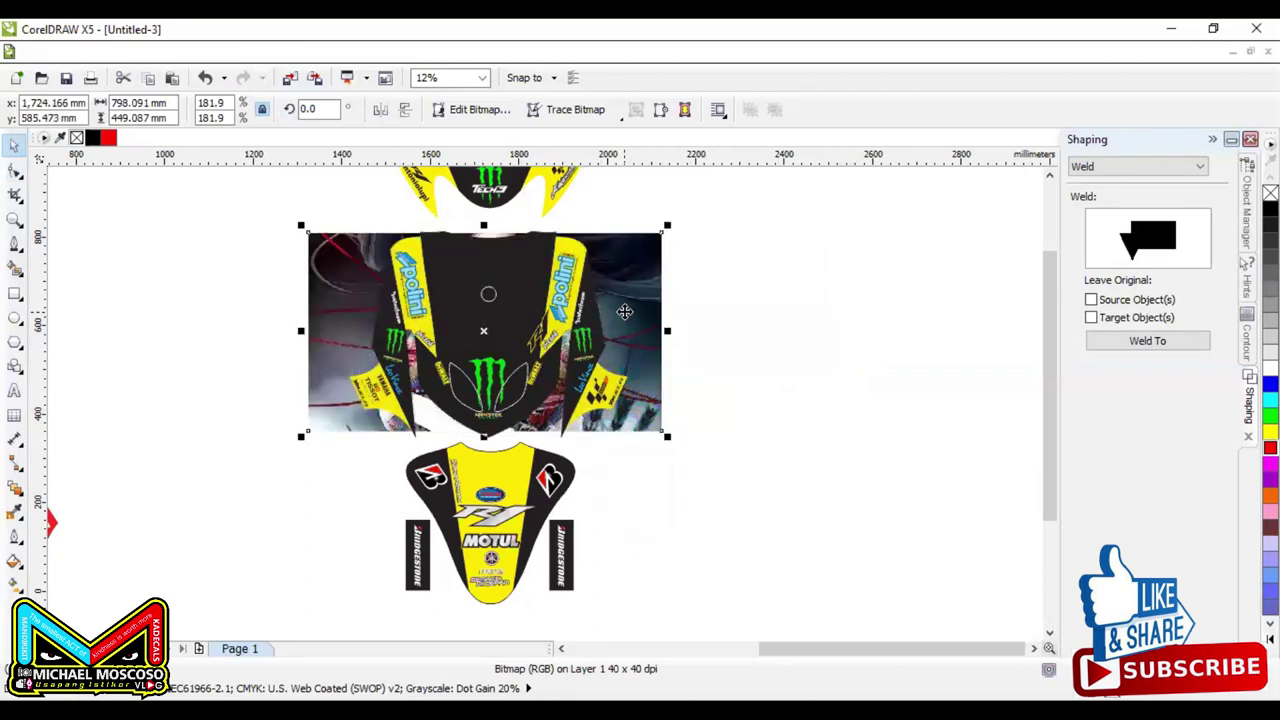
# Step: PowerClip the enlarged anime picture inside the black middle panel of the front cover
pyautogui.click(275, 53)
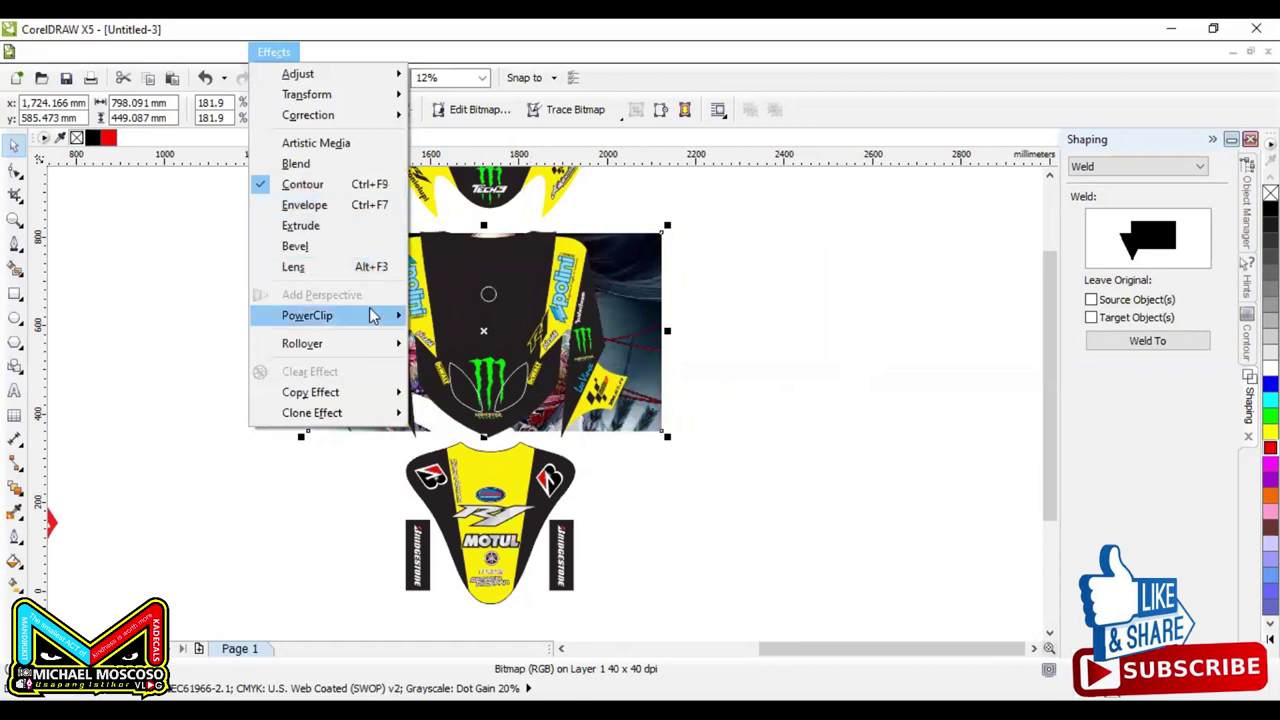
pyautogui.moveTo(372, 316)
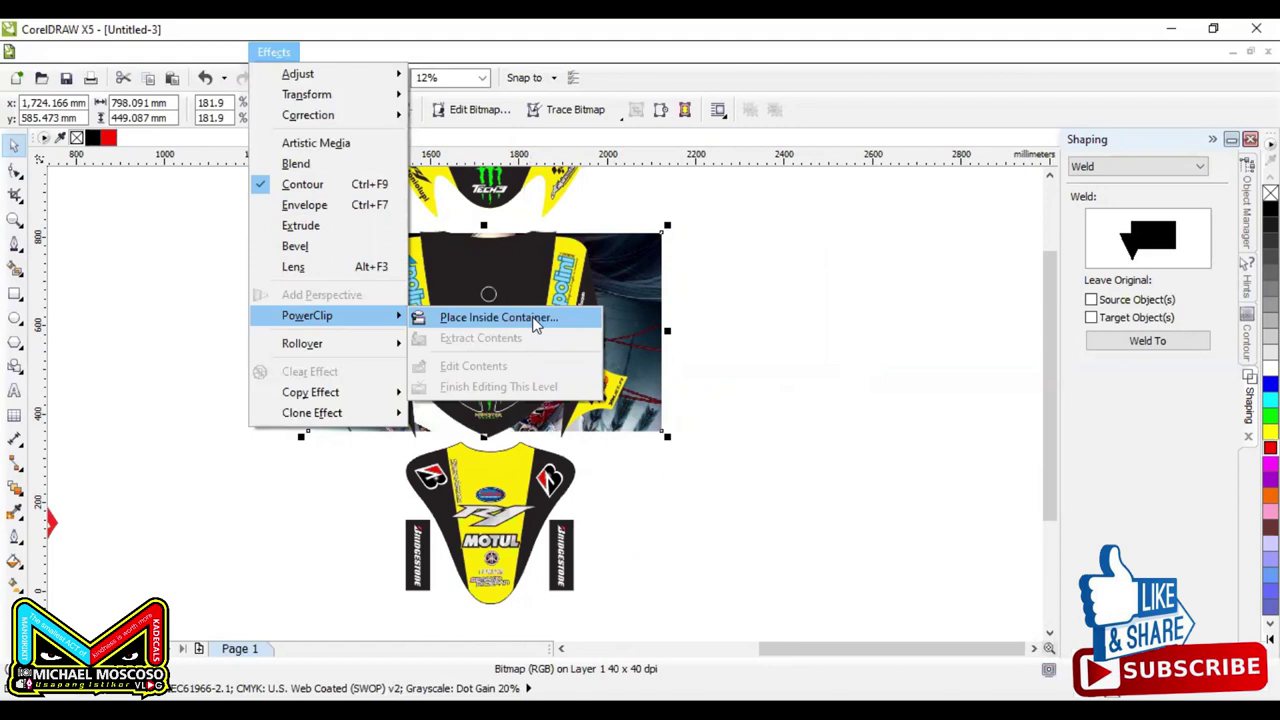
pyautogui.click(498, 317)
pyautogui.click(580, 300)
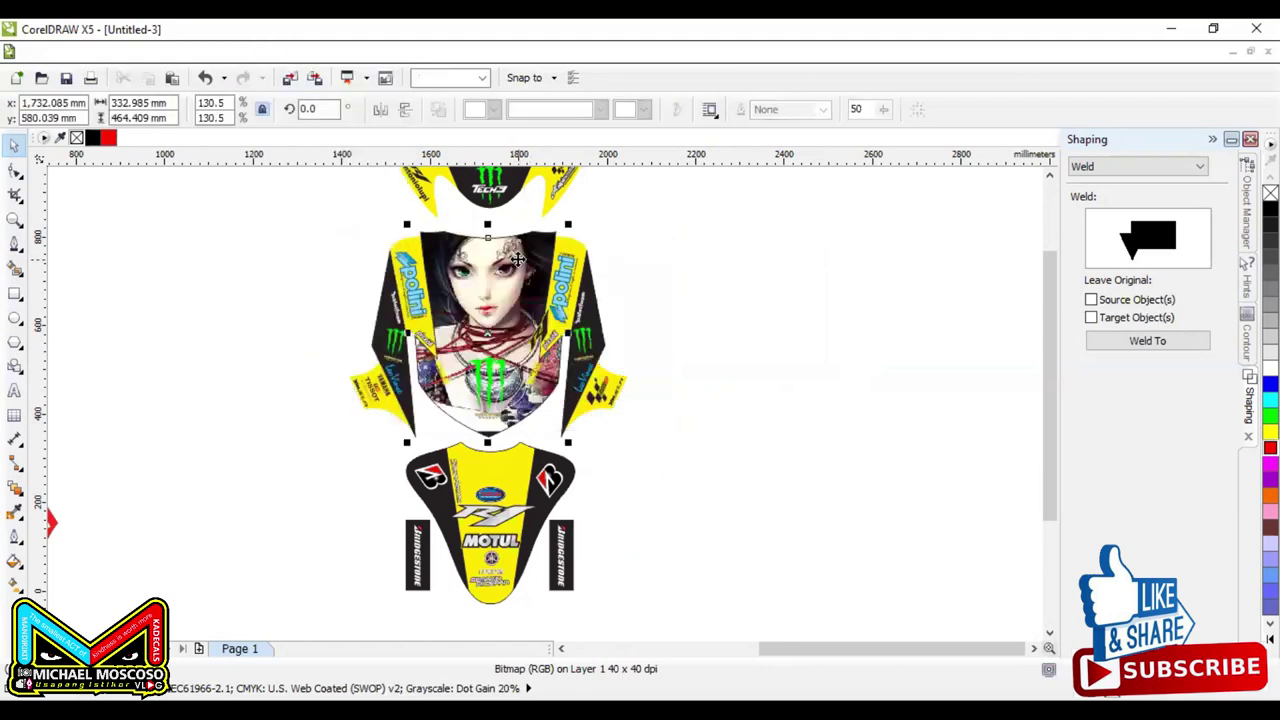
pyautogui.click(707, 234)
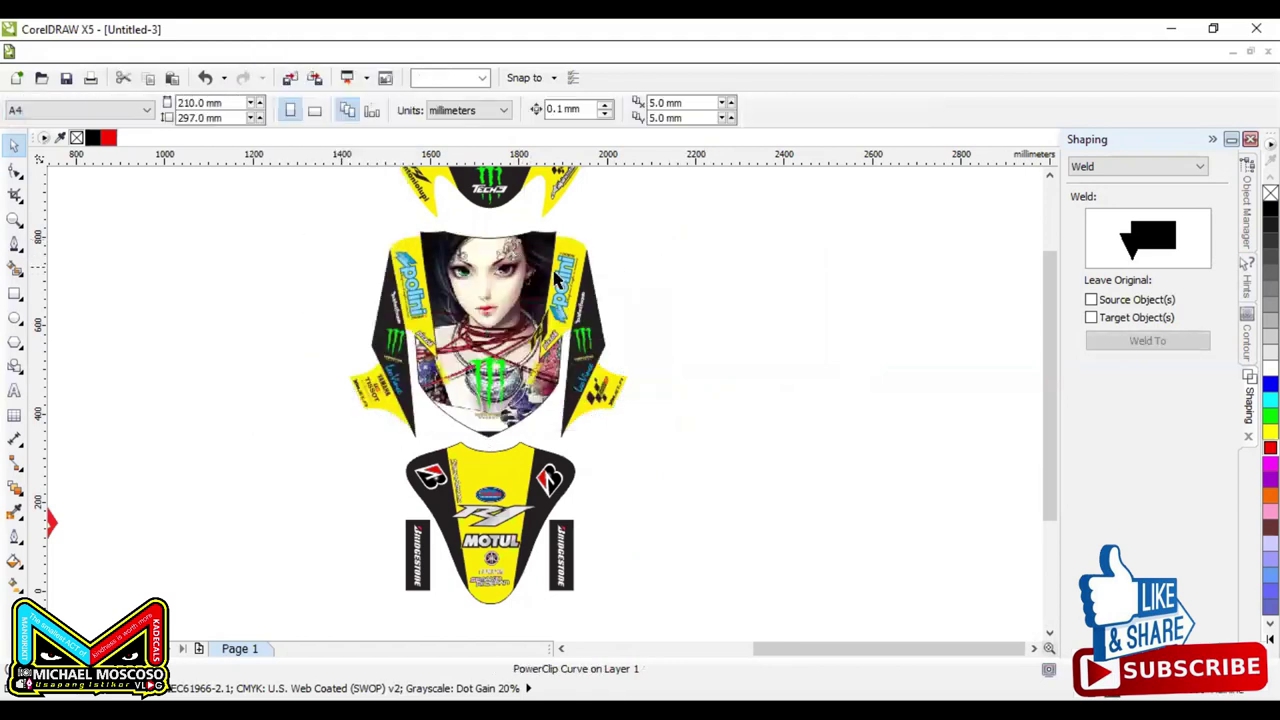
# Step: PowerClip the picture-filled middle panel inside the yellow front cover outline
pyautogui.click(488, 240)
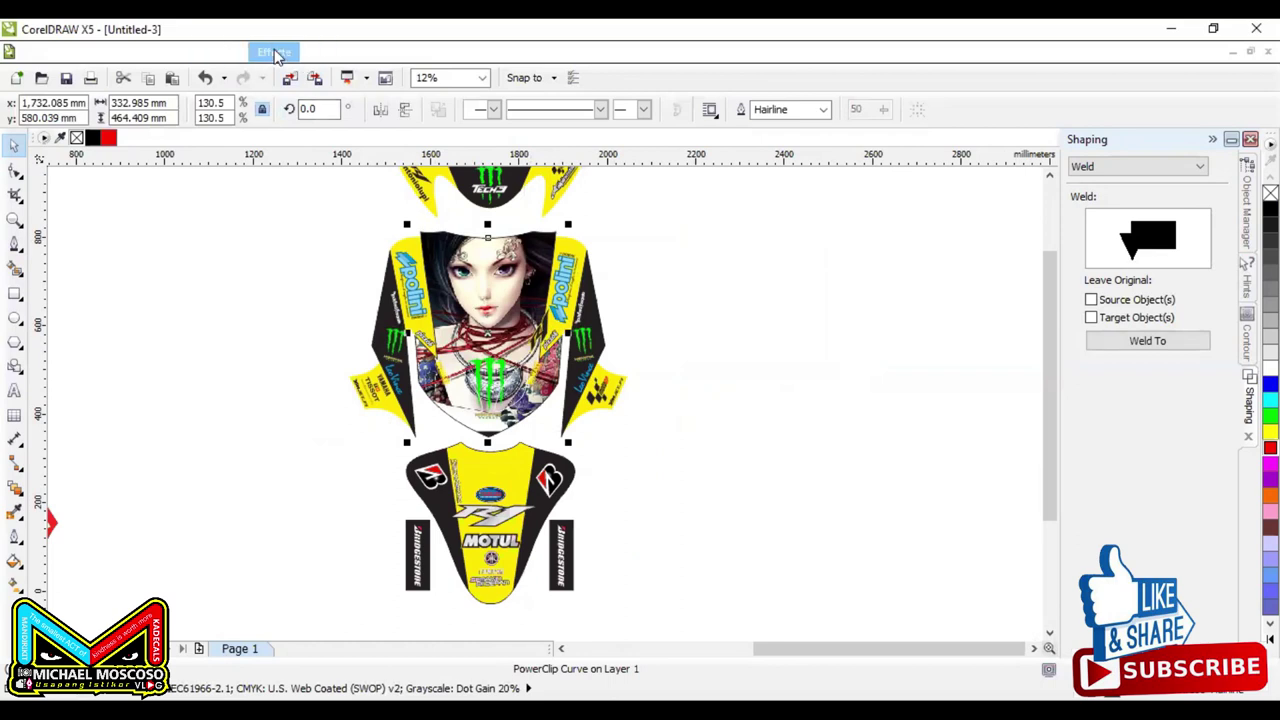
pyautogui.click(276, 53)
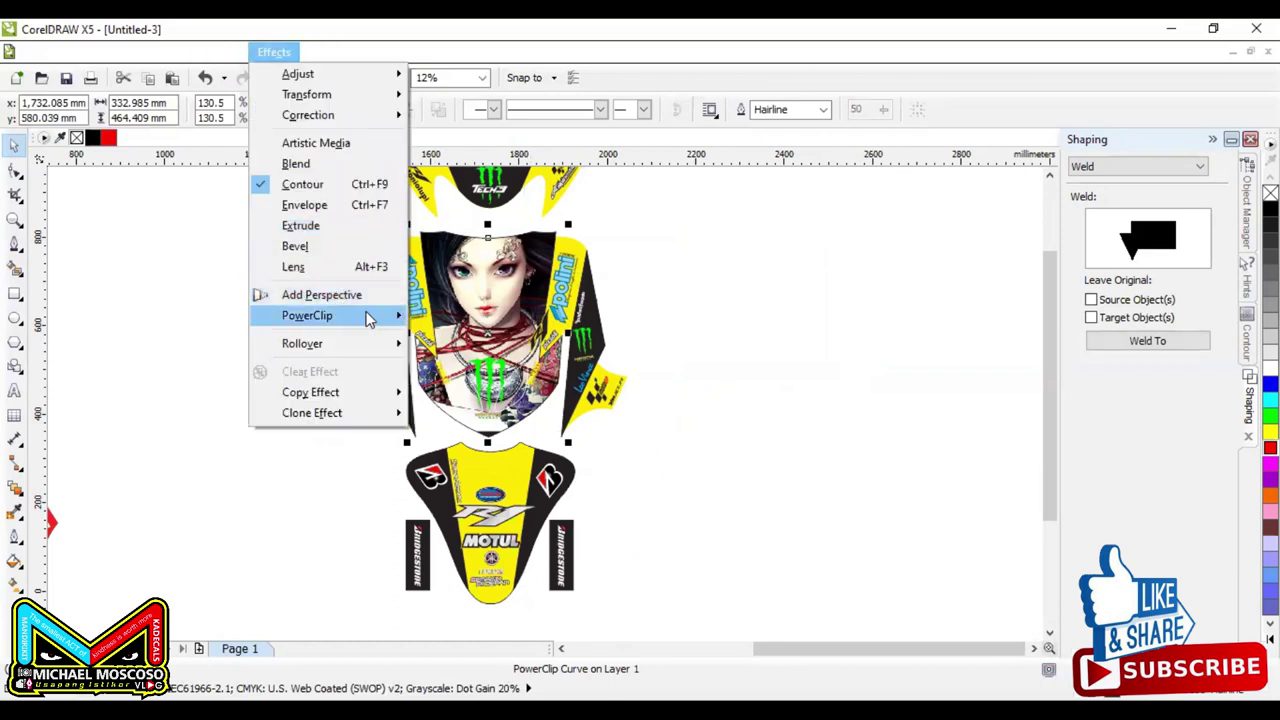
pyautogui.moveTo(372, 318)
pyautogui.click(461, 311)
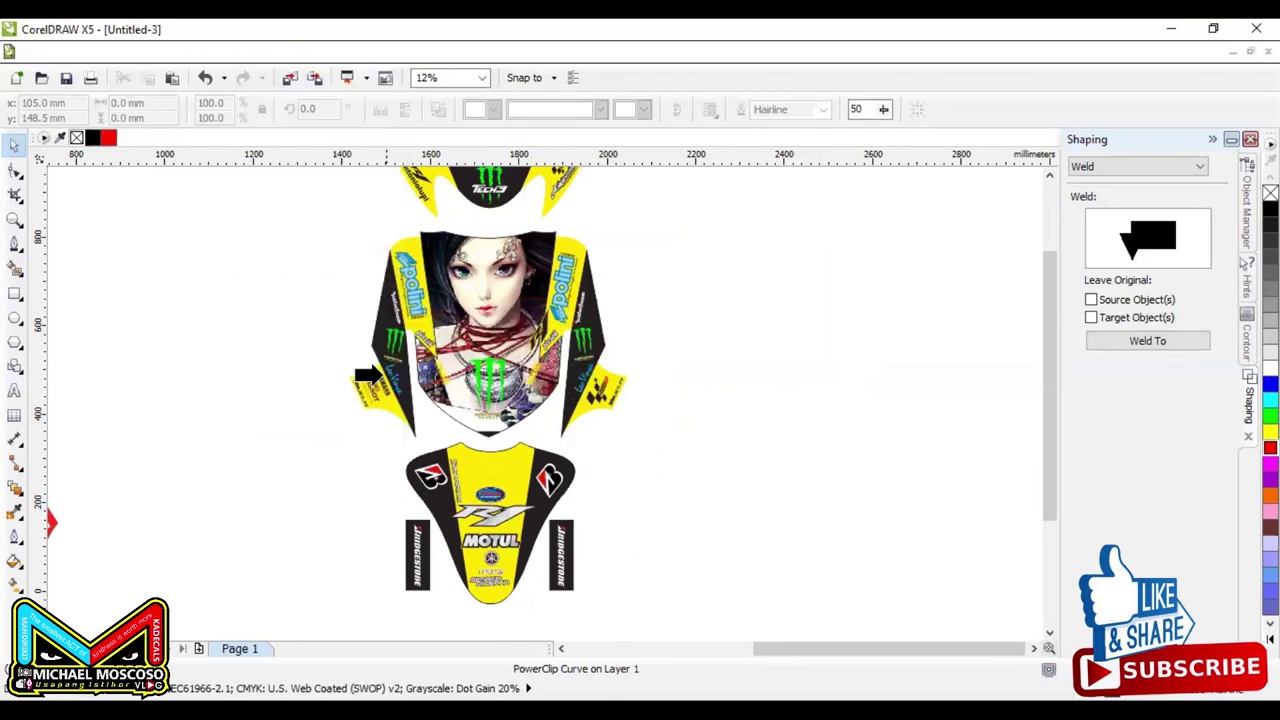
pyautogui.click(380, 397)
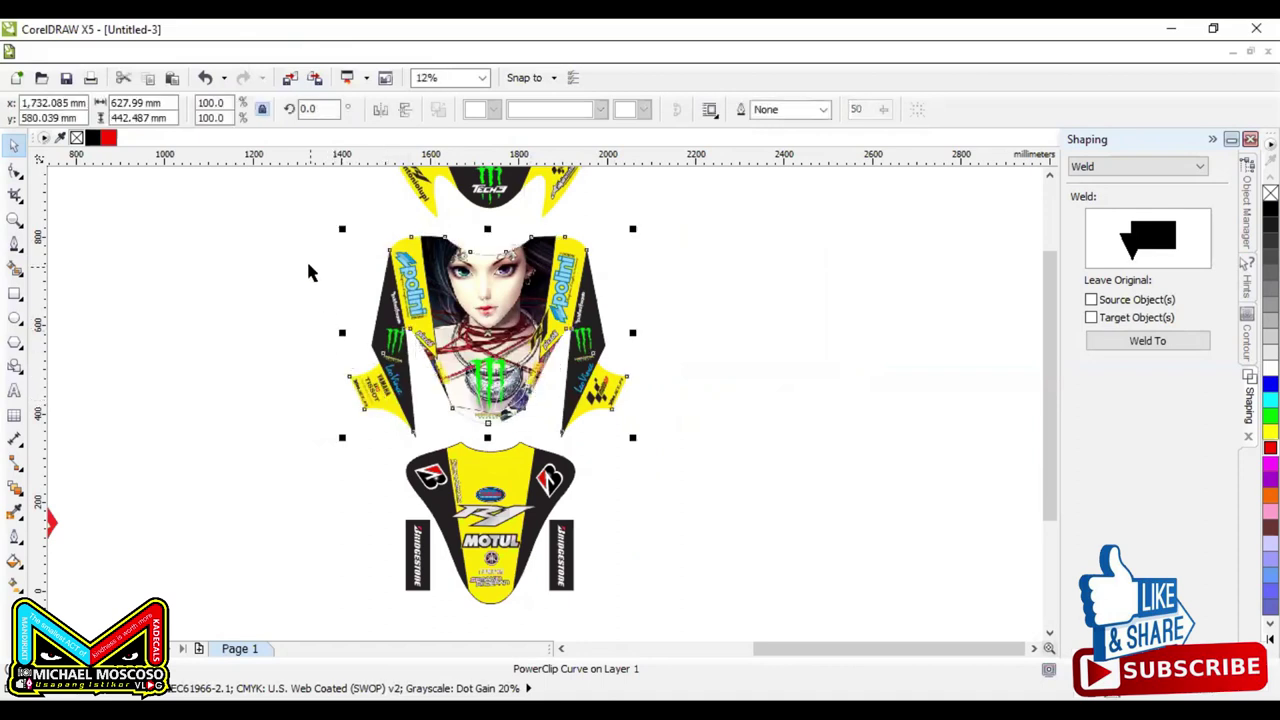
pyautogui.scroll(4, 495, 415)
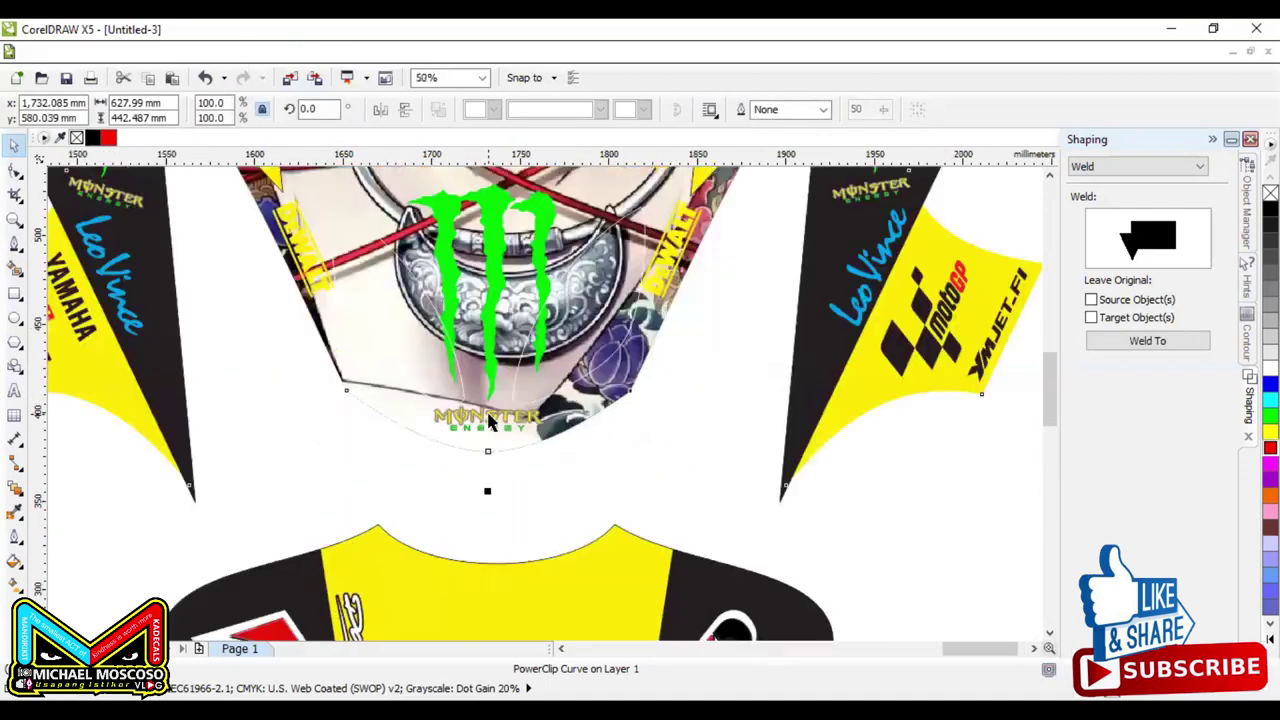
pyautogui.moveTo(428, 413); pyautogui.dragTo(441, 461)
pyautogui.hotkey('ctrl', 'z')
pyautogui.scroll(-4, 563, 397)
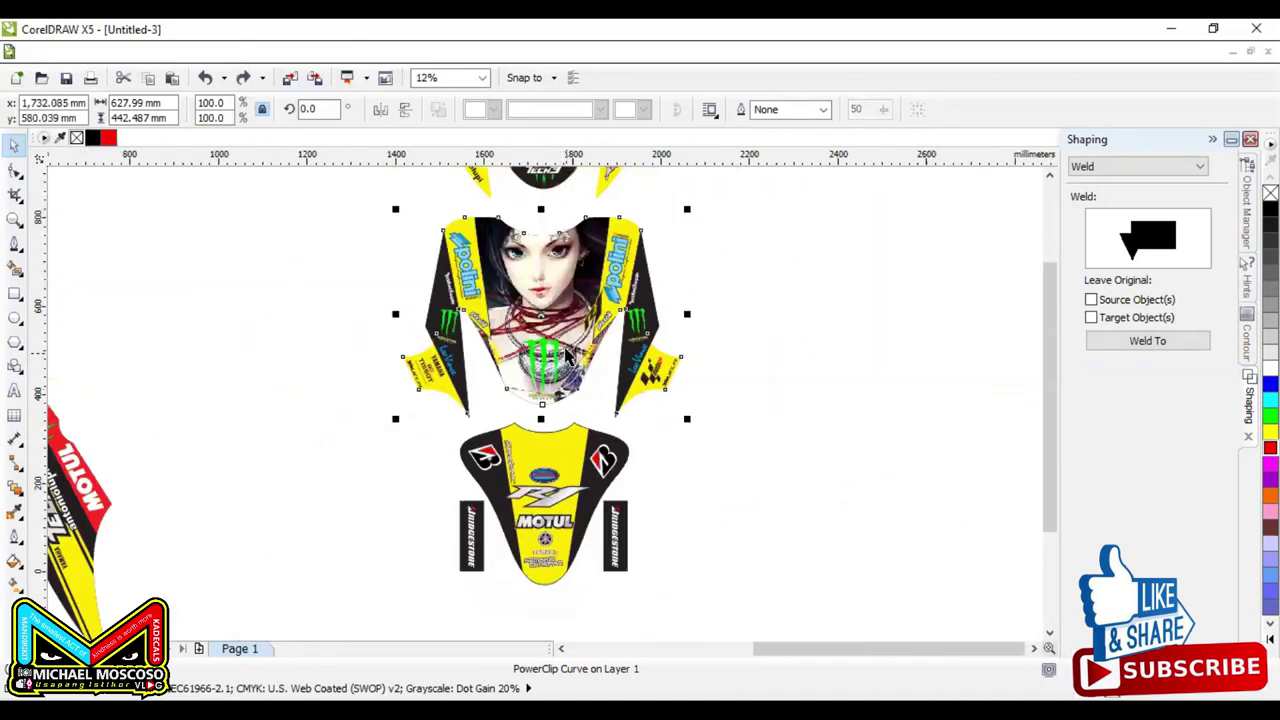
pyautogui.scroll(4, 477, 318)
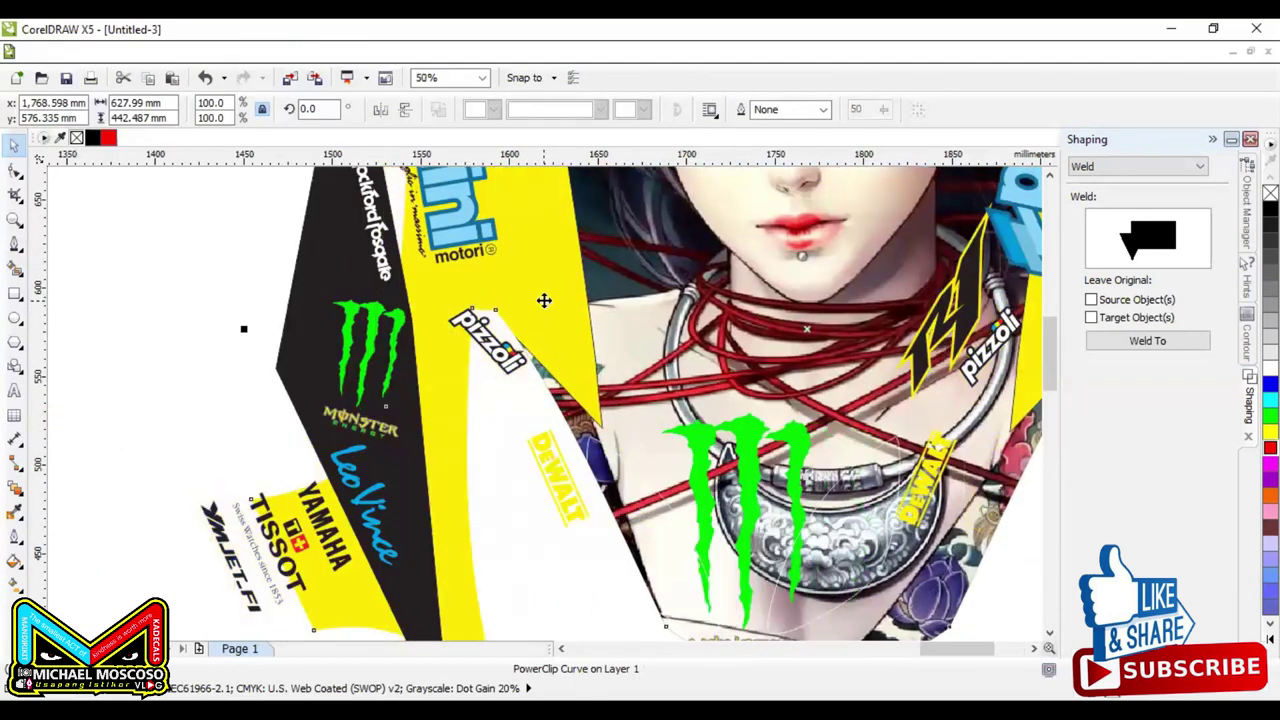
pyautogui.hotkey('ctrl', 'z')
pyautogui.click(476, 395)
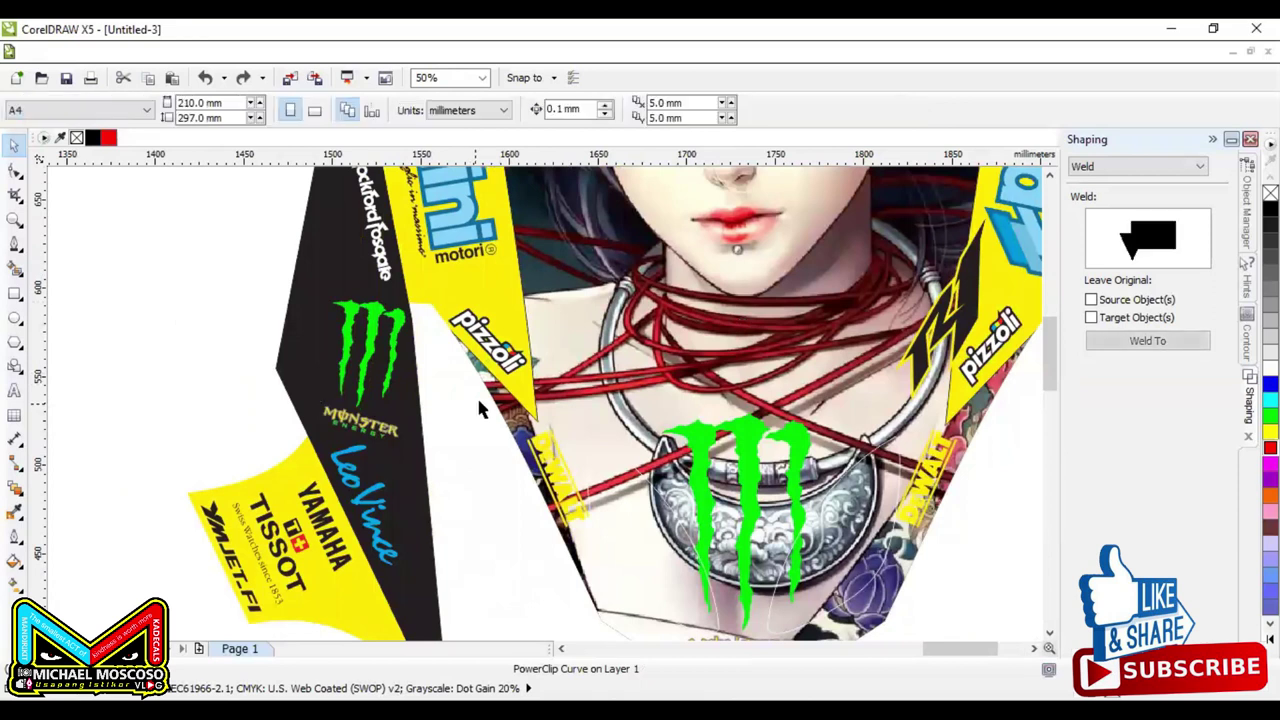
# Step: PowerClip the black panel on the cover's left side inside the yellow front cover outline
pyautogui.scroll(-2, 480, 391)
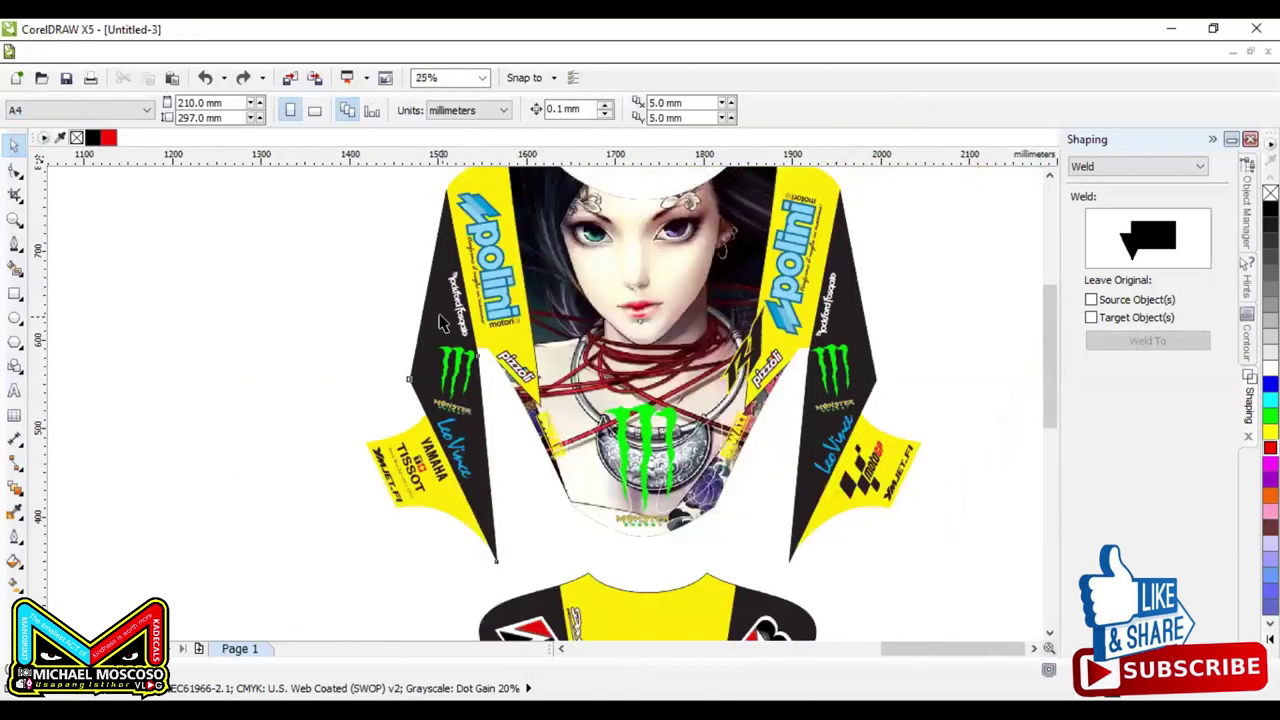
pyautogui.click(450, 345)
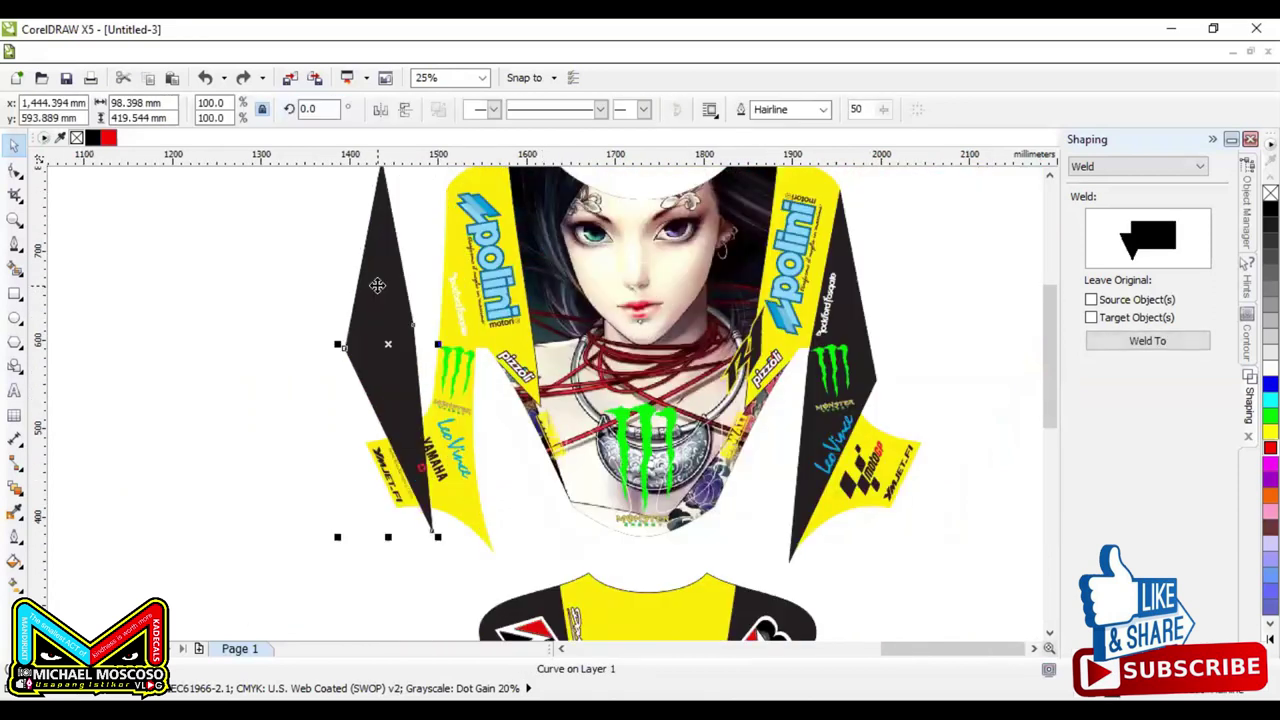
pyautogui.click(275, 54)
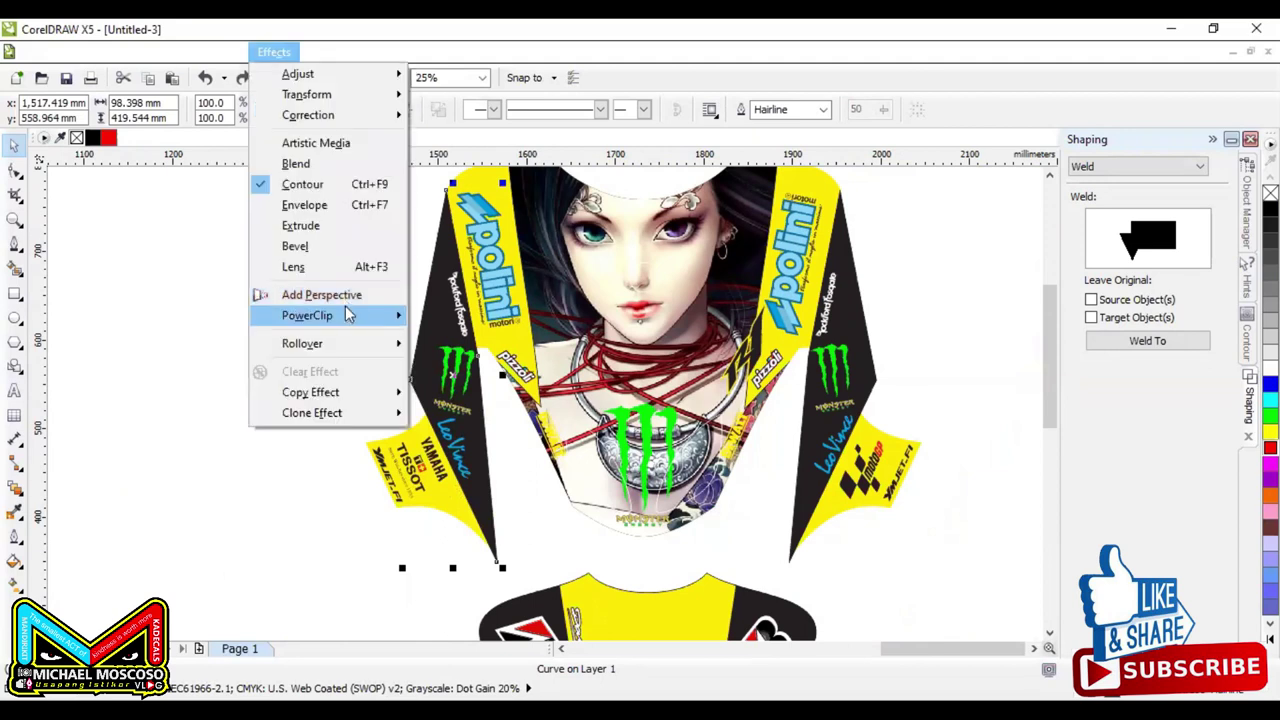
pyautogui.click(440, 317)
pyautogui.click(403, 443)
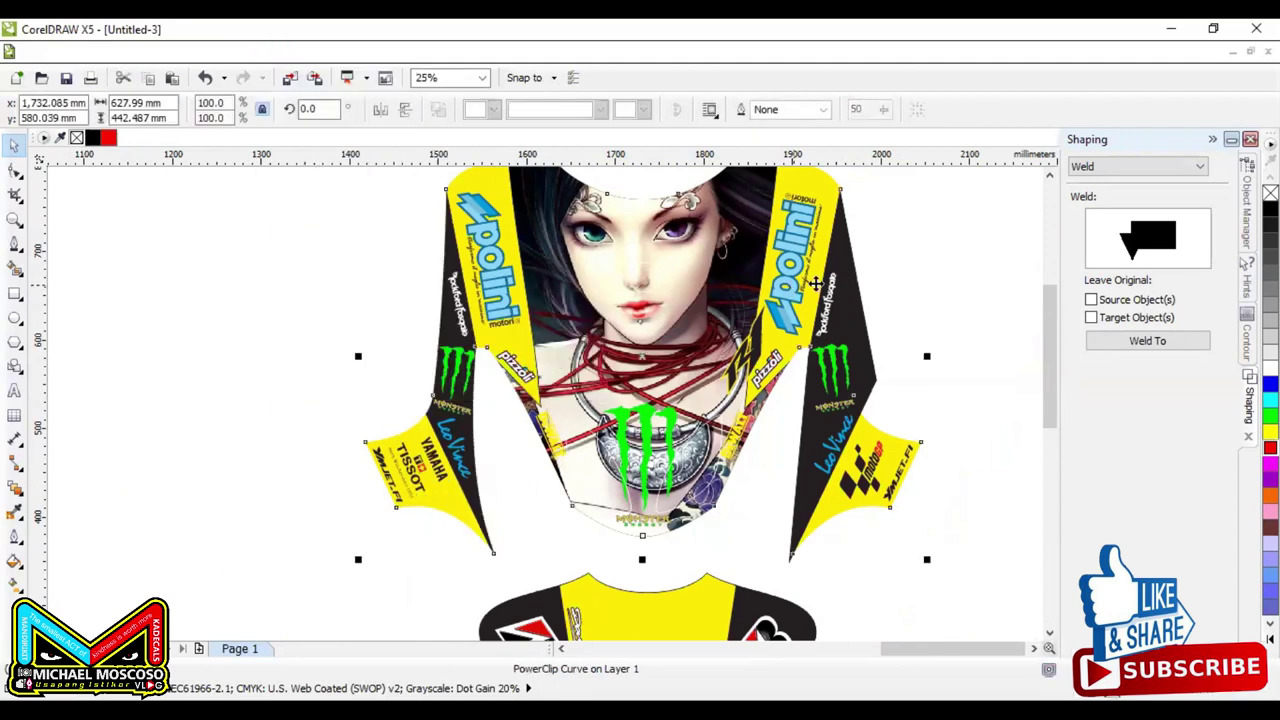
# Step: PowerClip the matching black panel on the cover's right side inside the yellow front cover outline
pyautogui.click(934, 342)
pyautogui.click(864, 340)
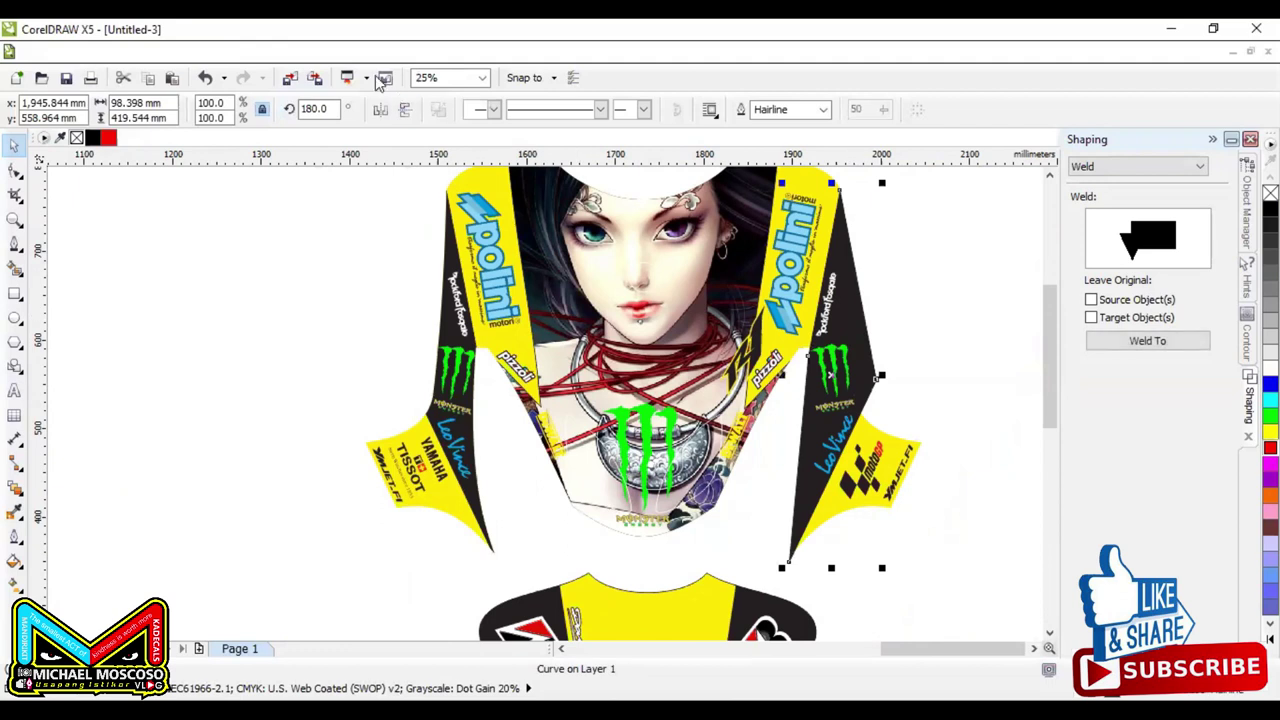
pyautogui.click(278, 52)
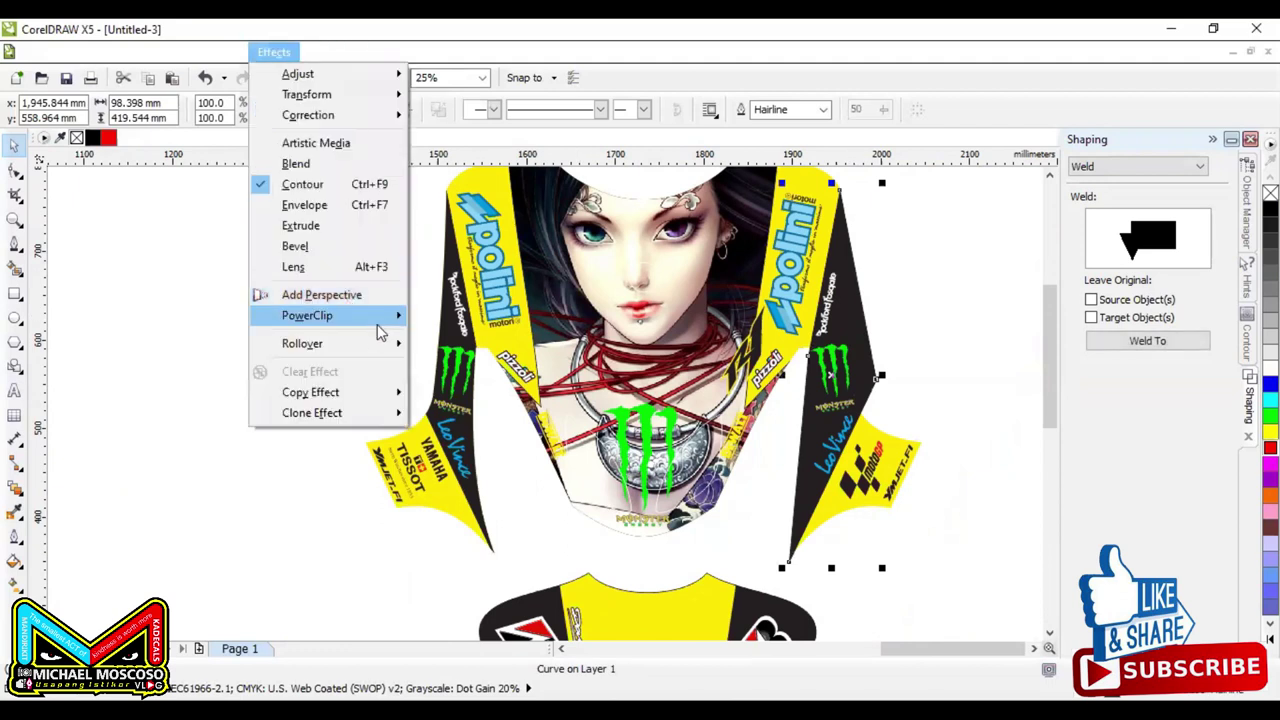
pyautogui.moveTo(383, 322)
pyautogui.click(523, 320)
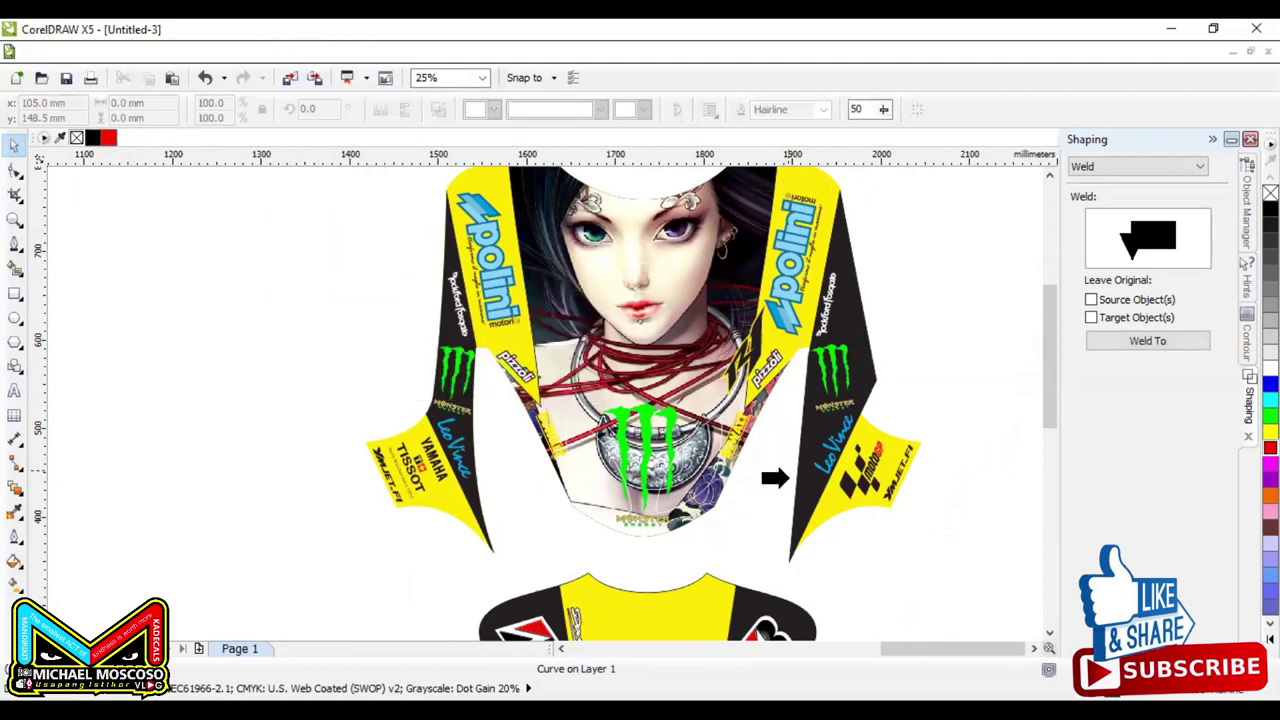
pyautogui.click(850, 497)
pyautogui.click(944, 270)
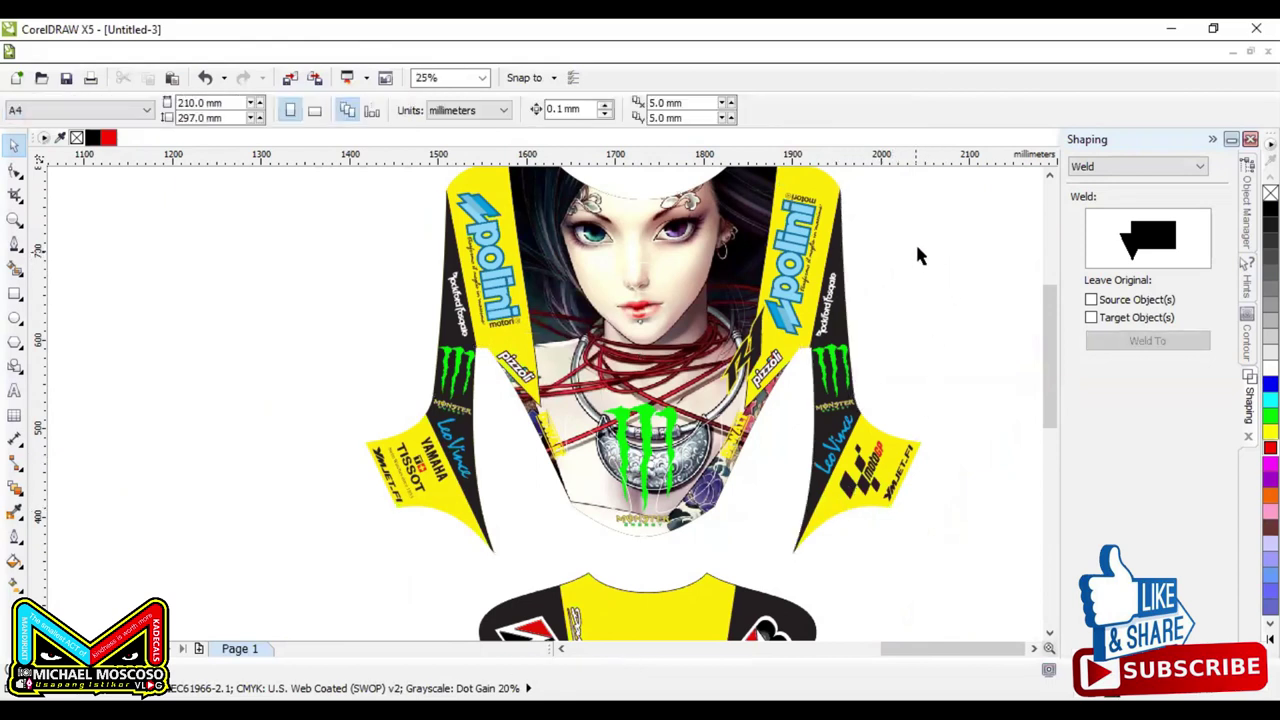
pyautogui.scroll(-2, 729, 300)
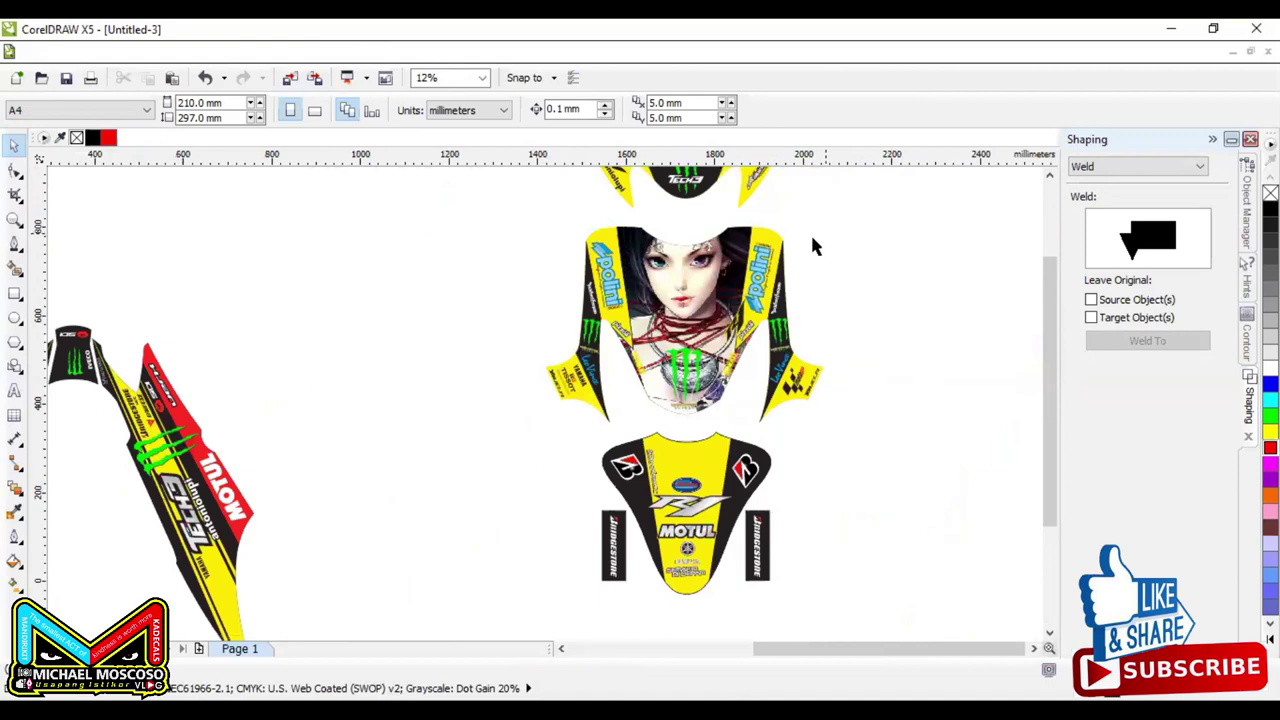
# Step: Move the large green Monster claw logo off the anime picture into the empty area to the right of the front cover
pyautogui.scroll(2, 800, 238)
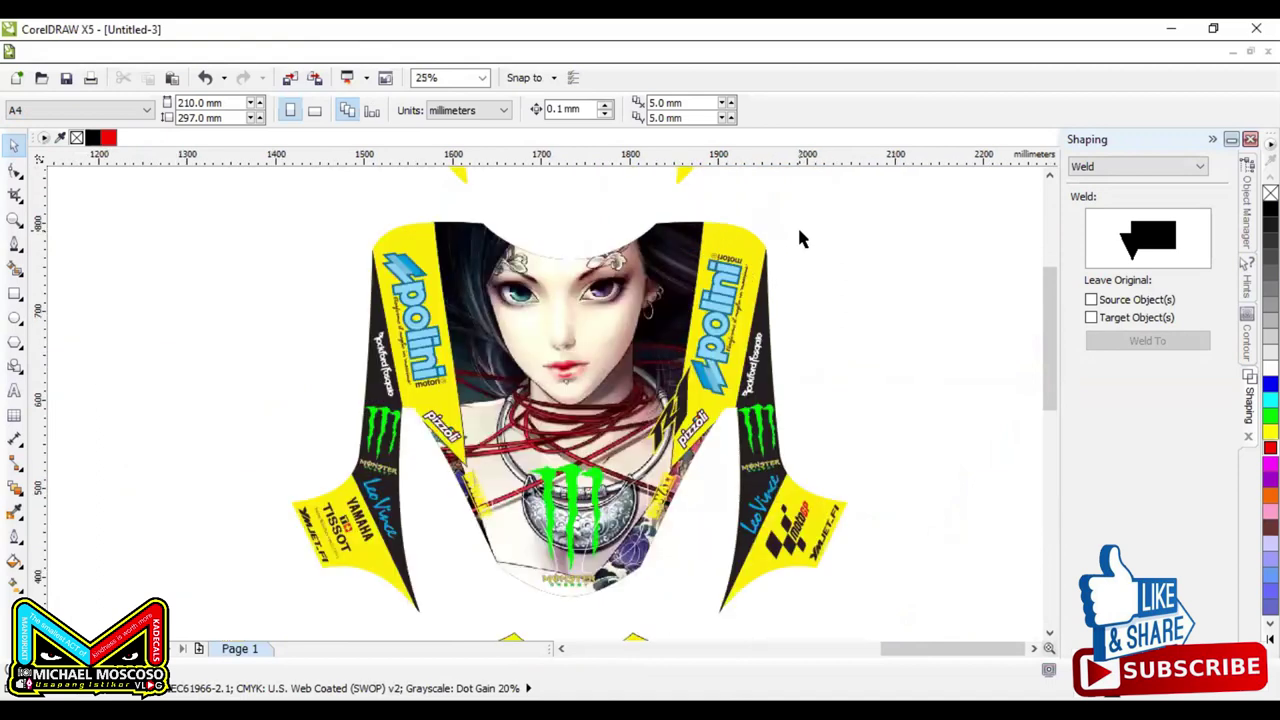
pyautogui.moveTo(585, 472); pyautogui.dragTo(891, 449)
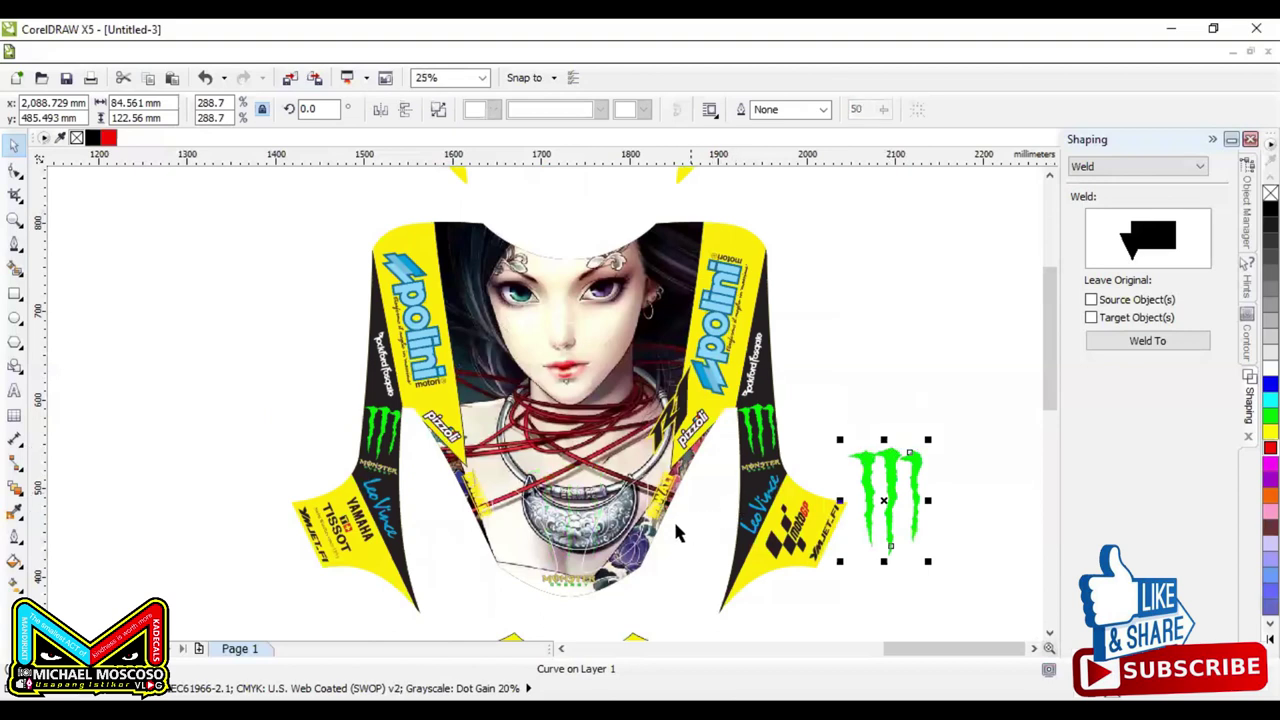
pyautogui.moveTo(522, 606); pyautogui.dragTo(662, 556)
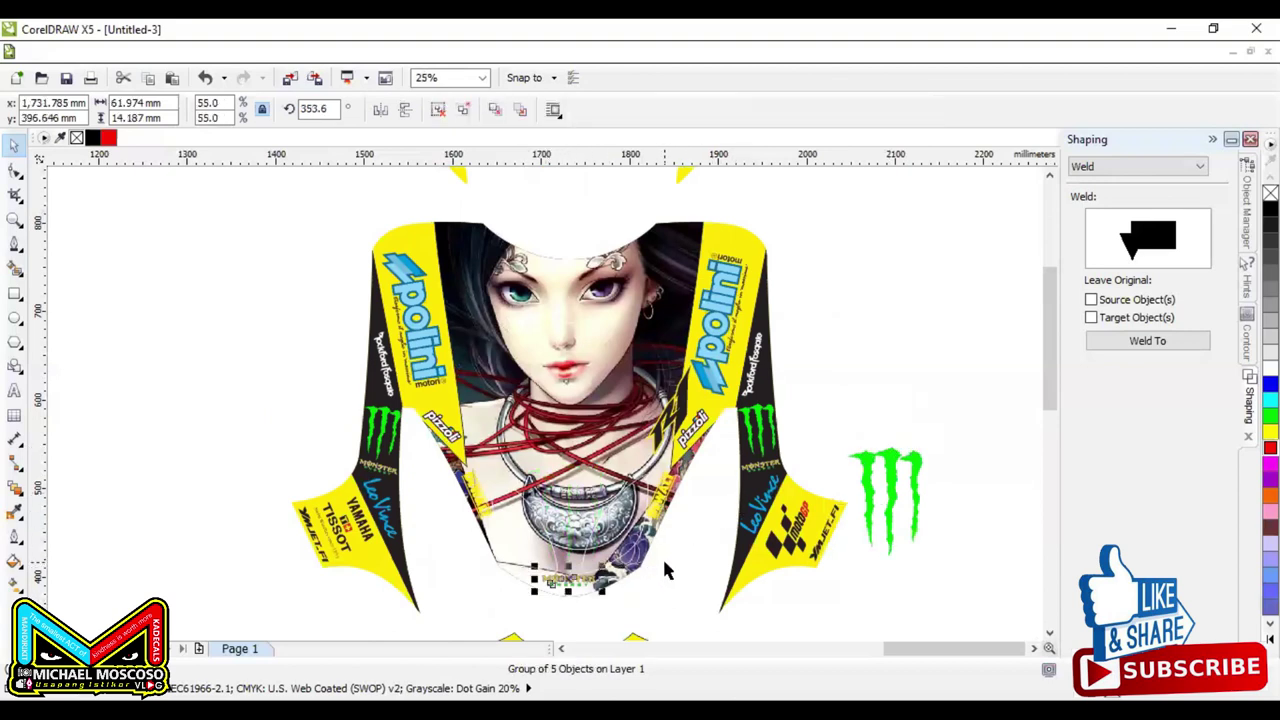
pyautogui.moveTo(888, 470); pyautogui.dragTo(940, 278)
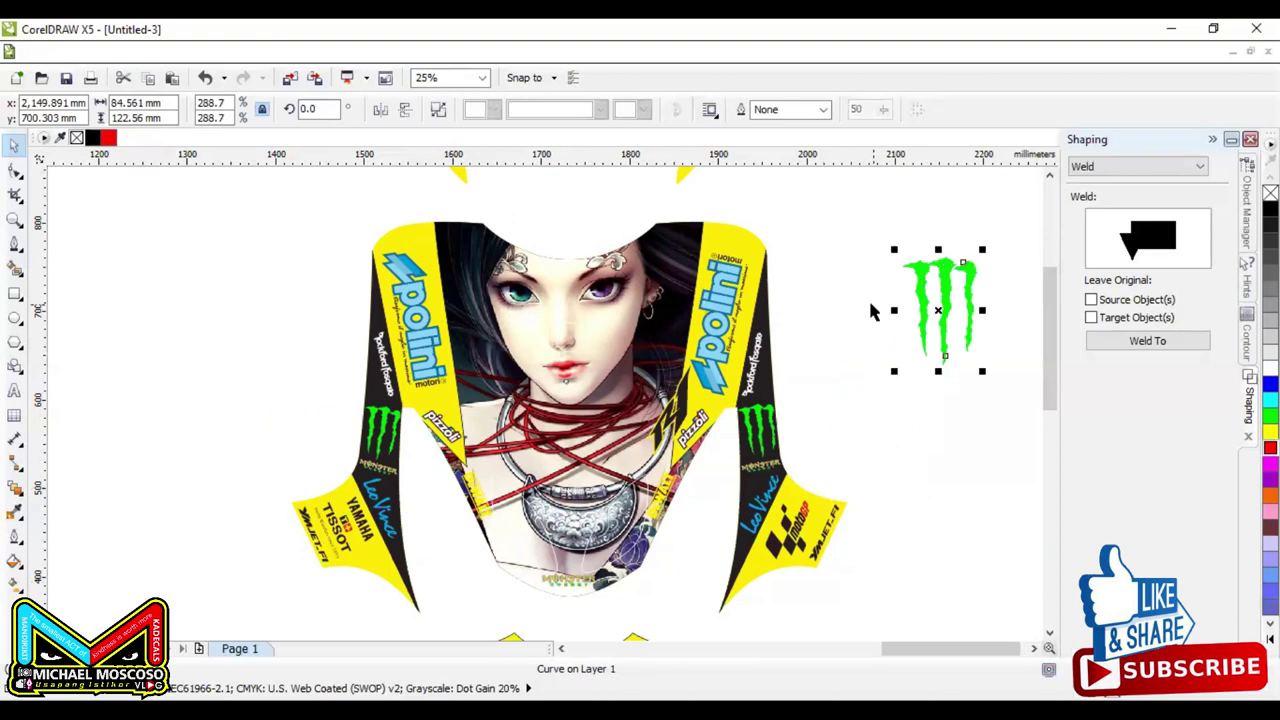
pyautogui.click(608, 208)
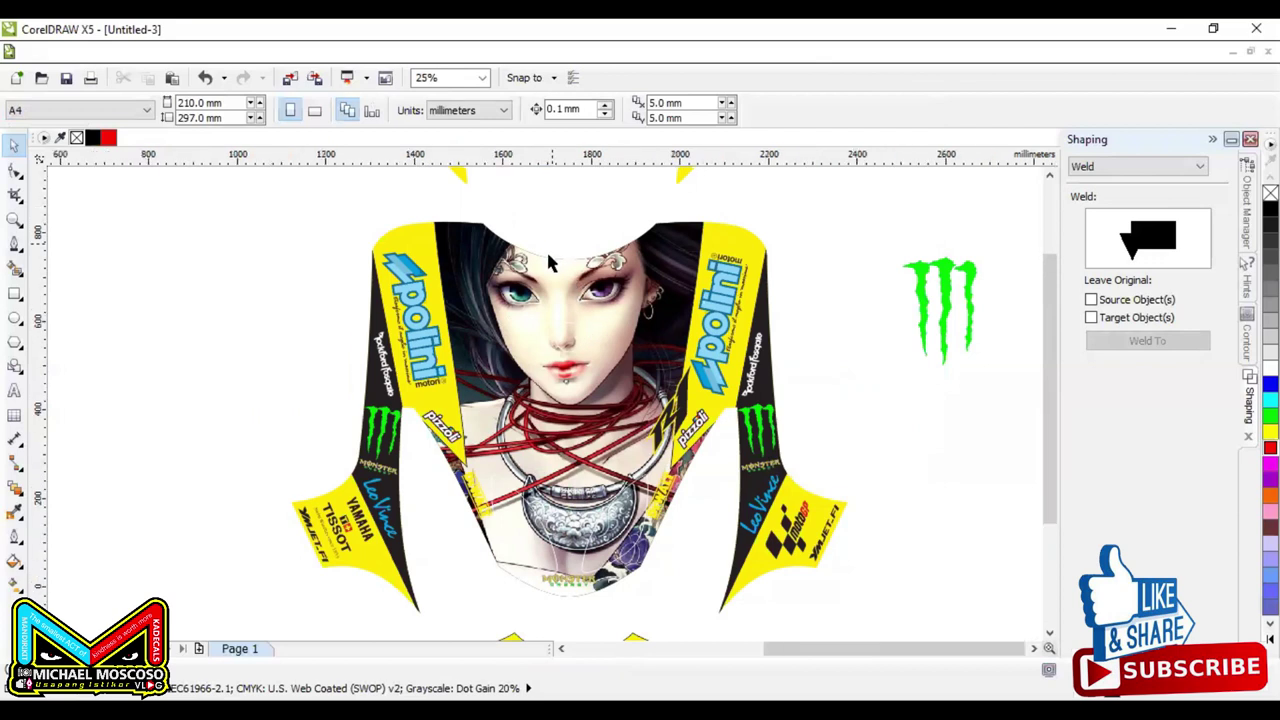
pyautogui.scroll(-1, 541, 282)
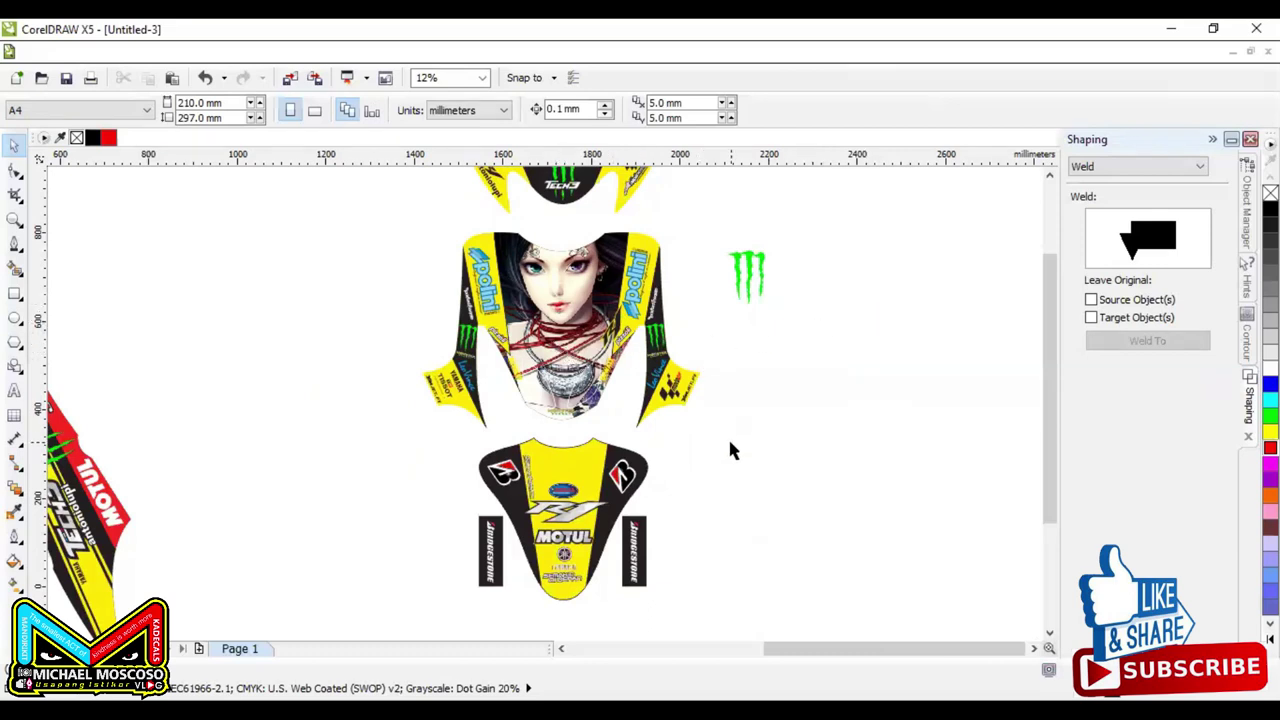
pyautogui.scroll(3, 730, 448)
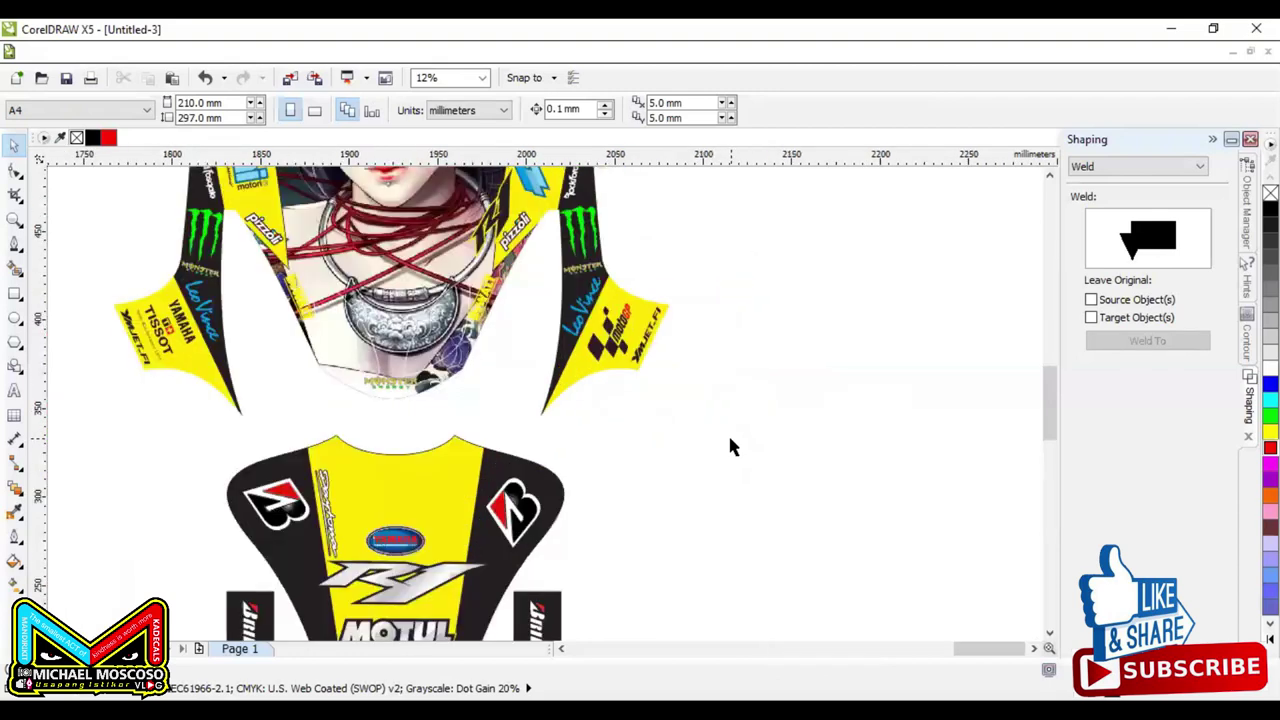
pyautogui.scroll(-6, 730, 446)
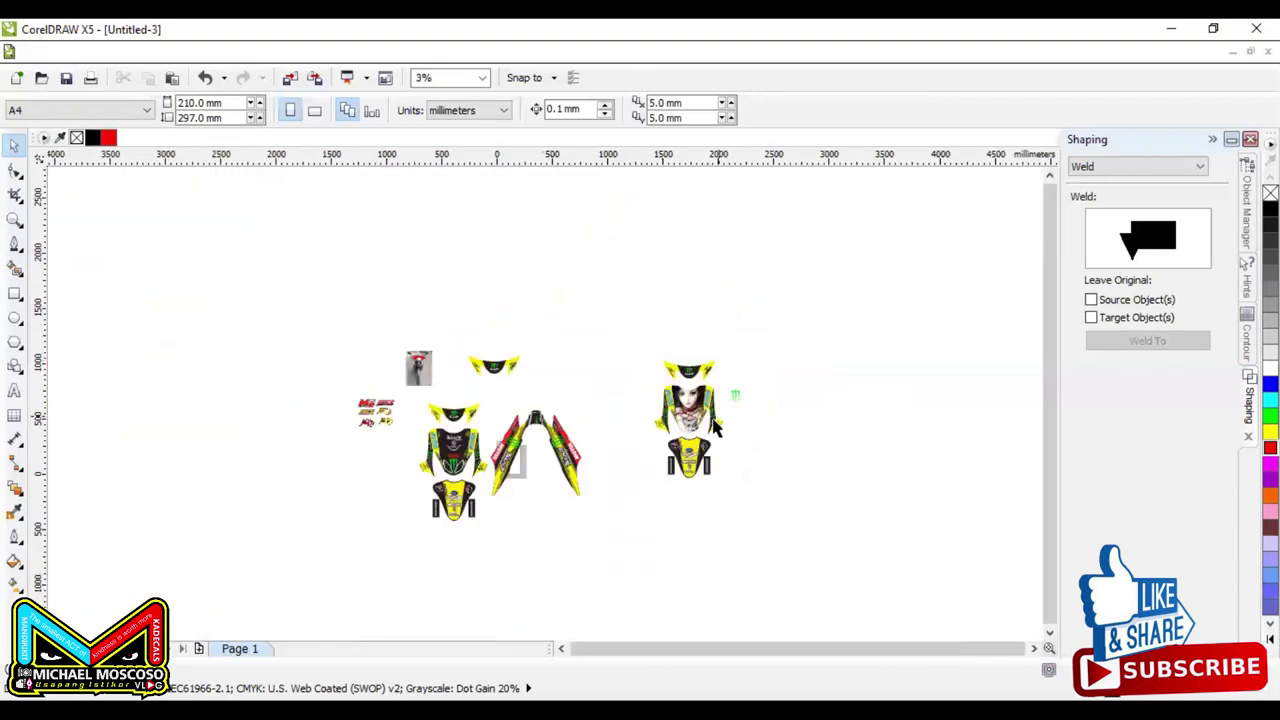
pyautogui.scroll(4, 708, 424)
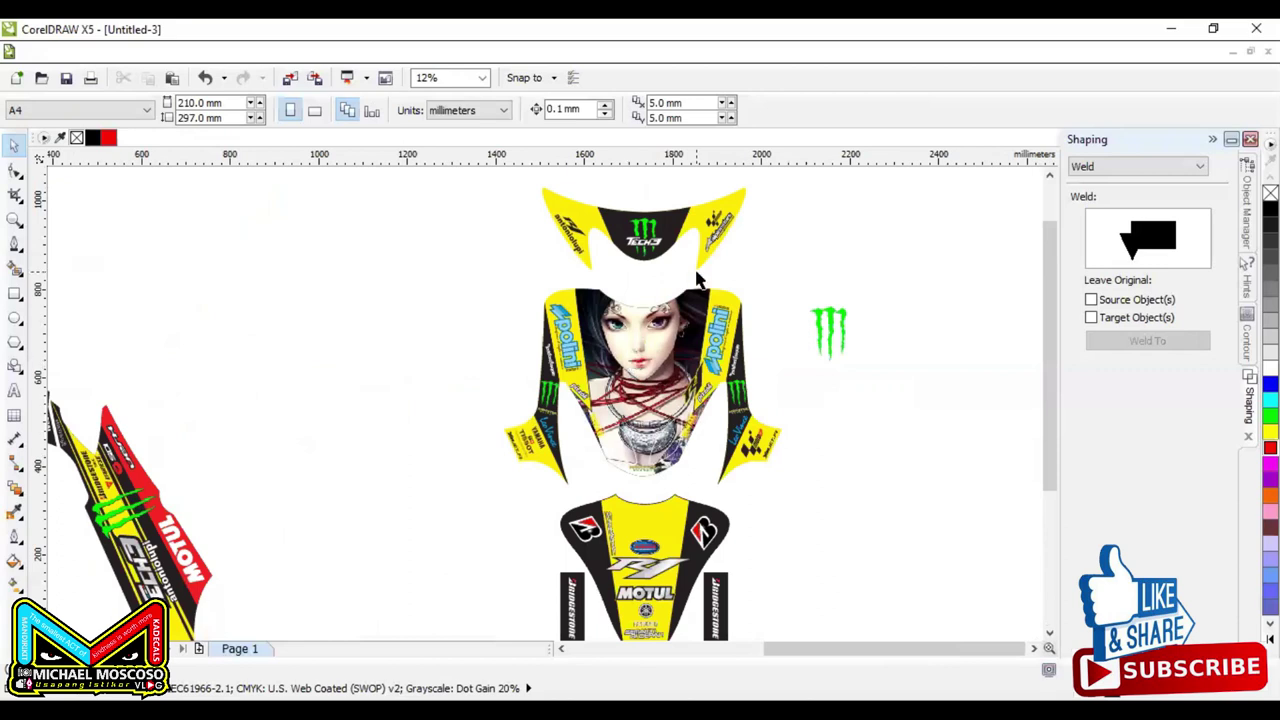
pyautogui.scroll(-4, 686, 312)
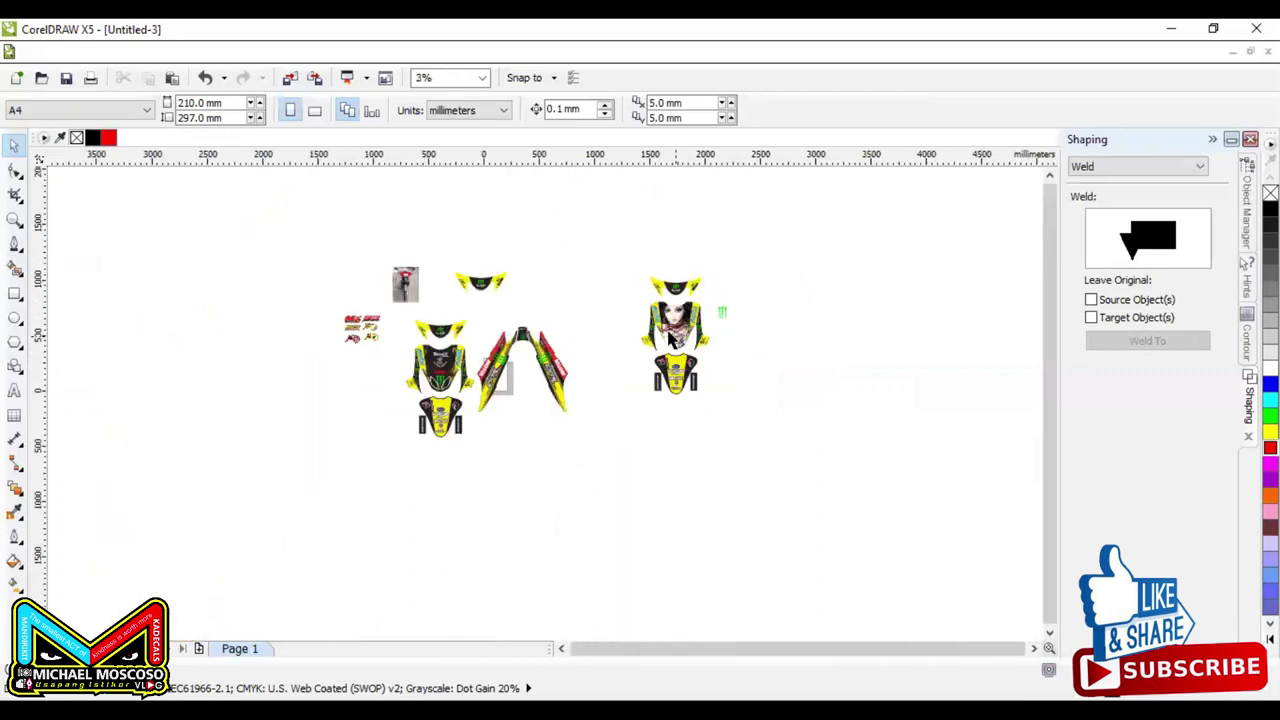
pyautogui.scroll(4, 680, 310)
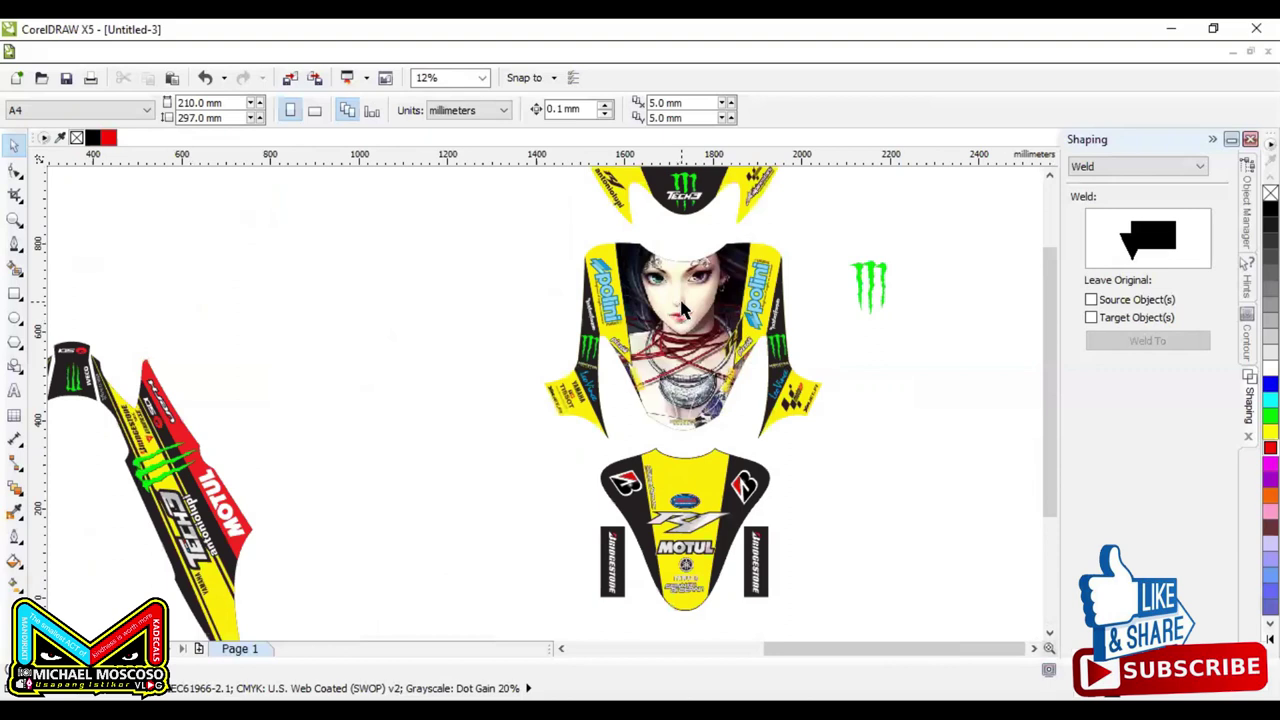
# Step: Place the complete visor decal artwork in the empty canvas area far to the right of the anime front cover
pyautogui.scroll(-2, 457, 360)
pyautogui.moveTo(493, 238); pyautogui.dragTo(658, 324)
pyautogui.moveTo(616, 286); pyautogui.dragTo(910, 458)
pyautogui.scroll(4, 939, 447)
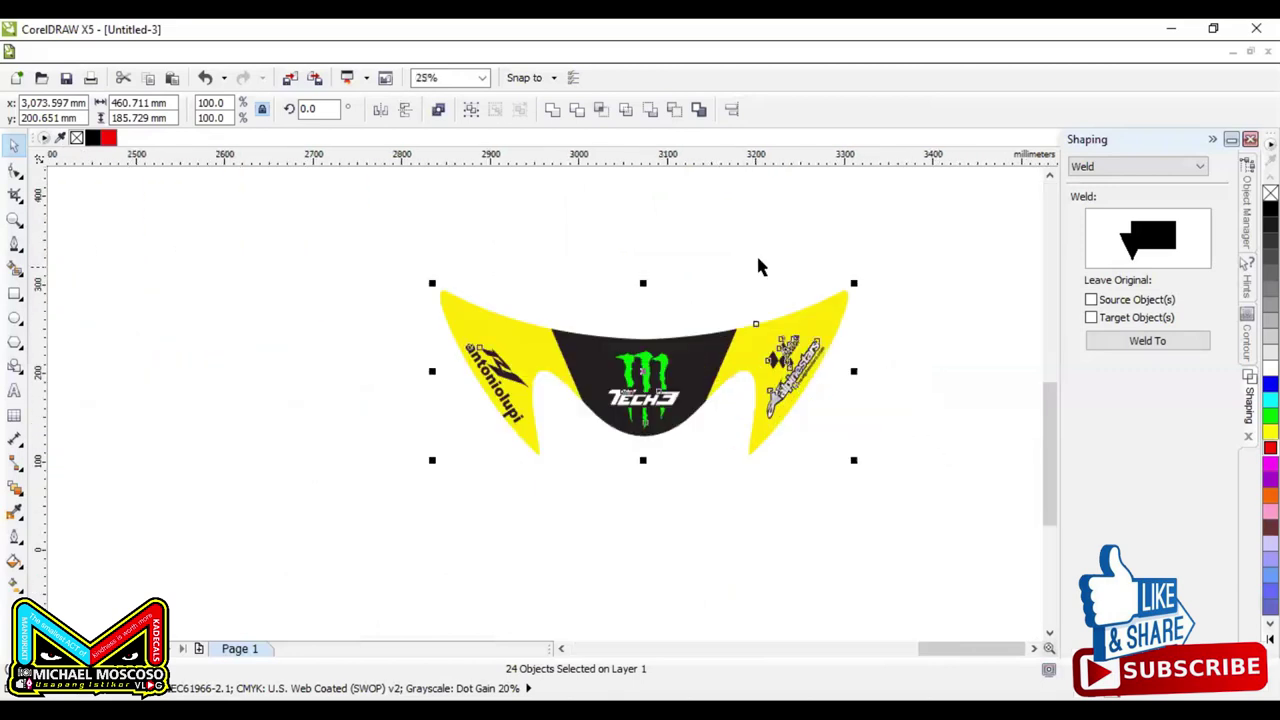
# Step: Draw a rectangle about 509 mm wide and 124 mm high below the separated visor artwork
pyautogui.click(14, 293)
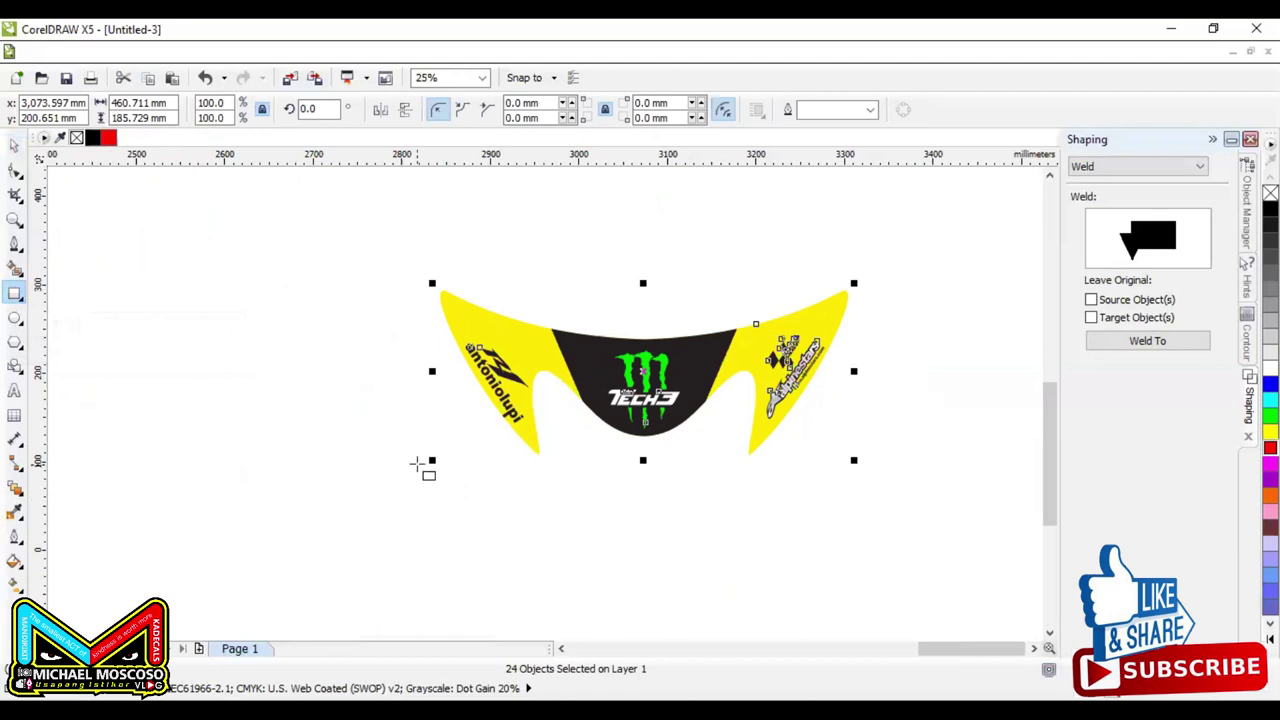
pyautogui.moveTo(420, 492); pyautogui.dragTo(871, 601)
pyautogui.click(14, 145)
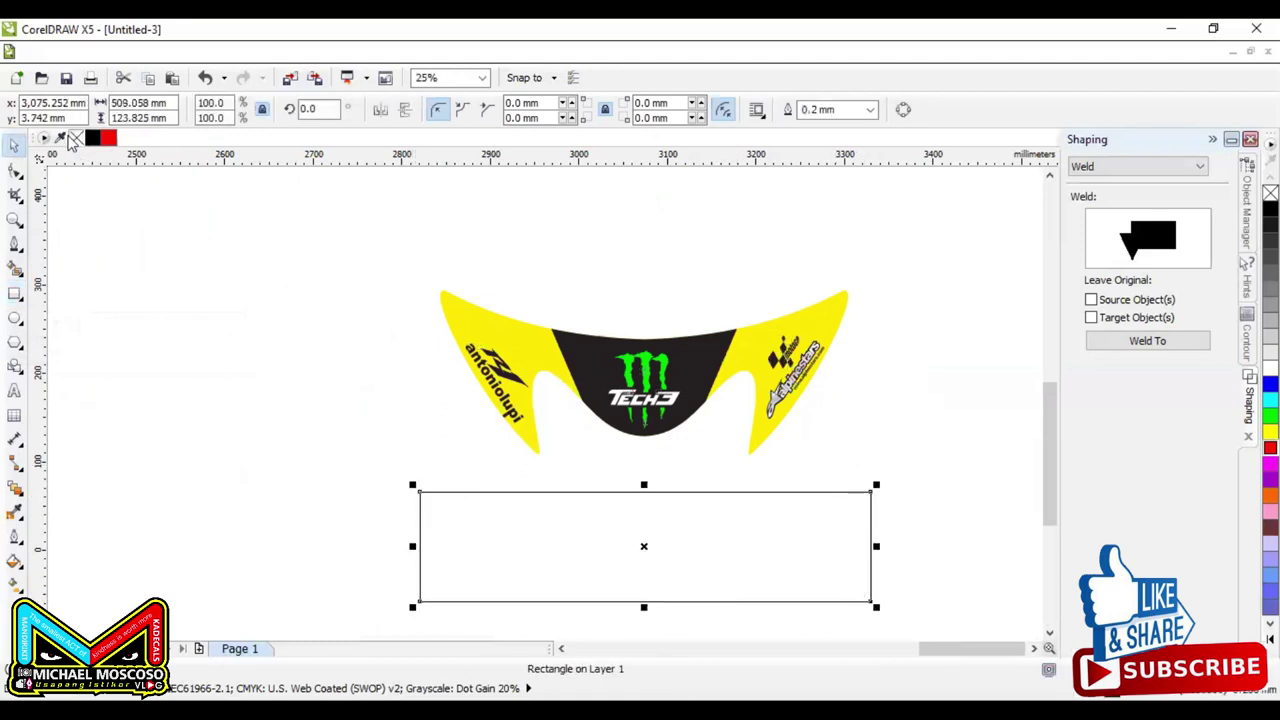
pyautogui.click(186, 177)
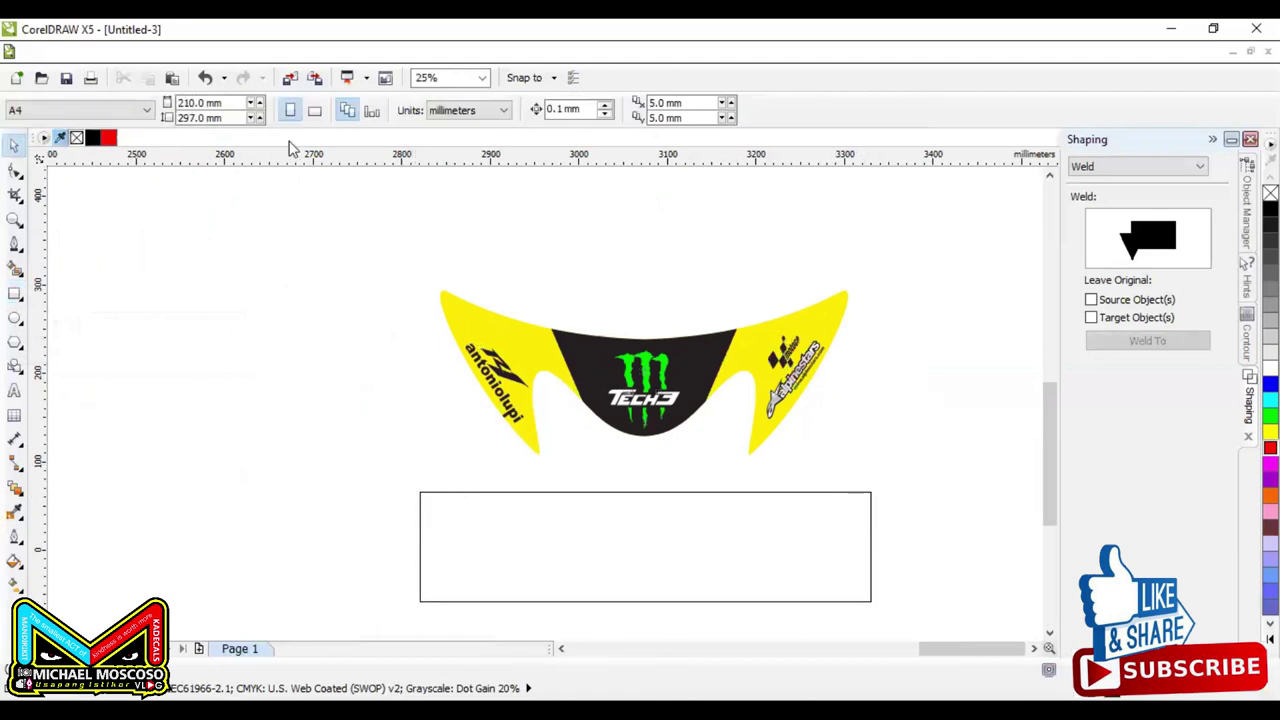
# Step: Switch the drawing units to inches and set the rectangle's size to 18 inches wide by 10 inches high
pyautogui.click(460, 110)
pyautogui.click(459, 128)
pyautogui.moveTo(645, 545); pyautogui.dragTo(589, 508)
pyautogui.doubleClick(171, 103)
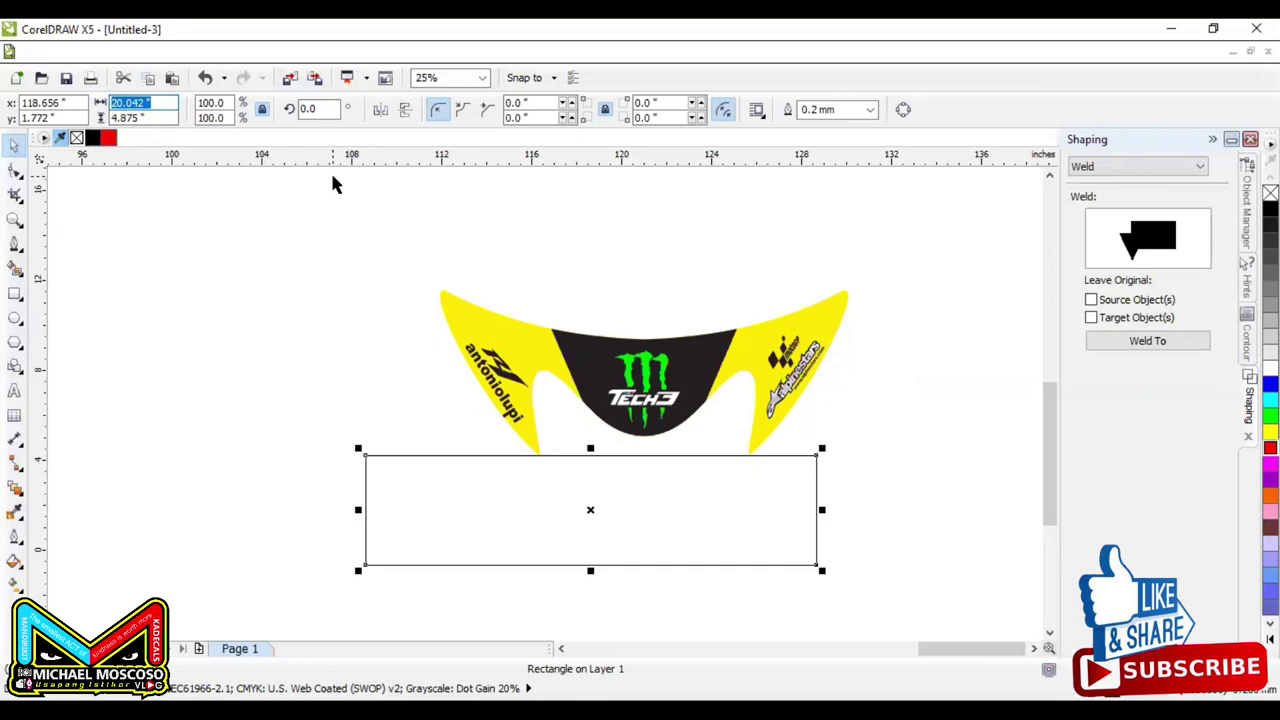
pyautogui.write('18')
pyautogui.press('Return')
pyautogui.moveTo(535, 474); pyautogui.dragTo(394, 271)
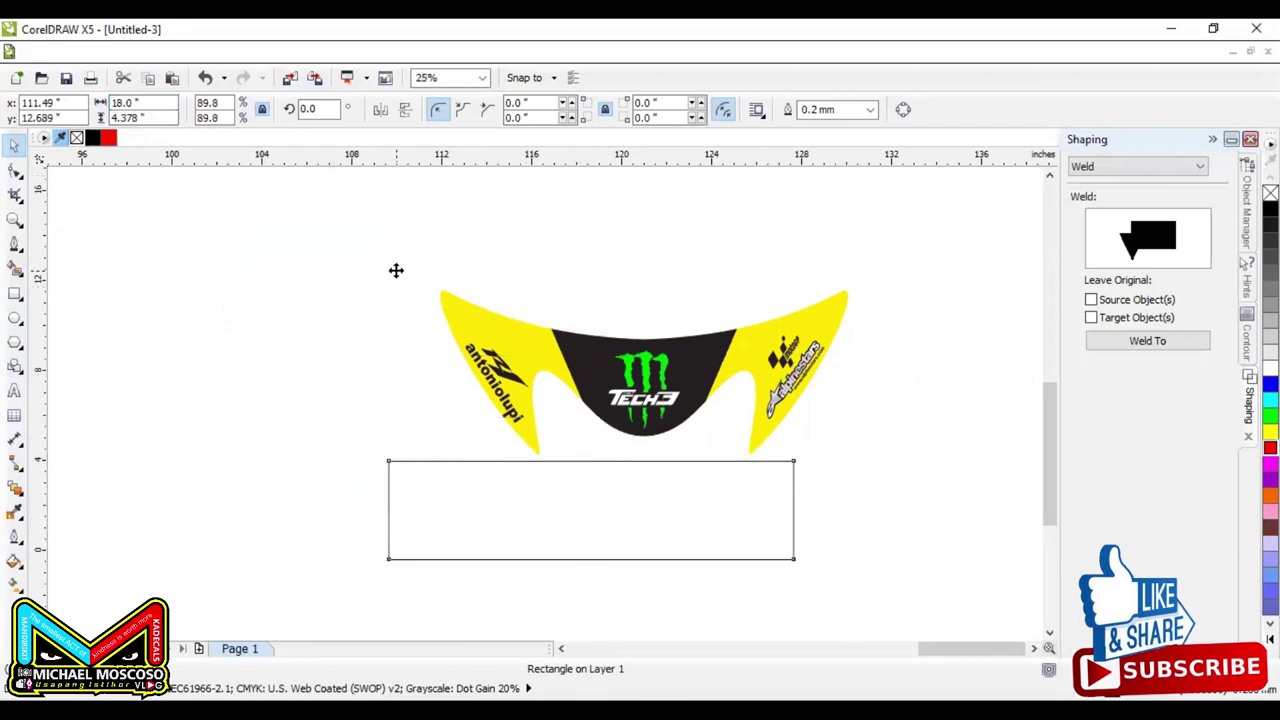
pyautogui.click(170, 117)
pyautogui.write('10')
pyautogui.press('Return')
# Step: Position the rectangle over the visor artwork and widen it to about 18.54 inches so it encloses both visor tips
pyautogui.moveTo(291, 273); pyautogui.dragTo(501, 368)
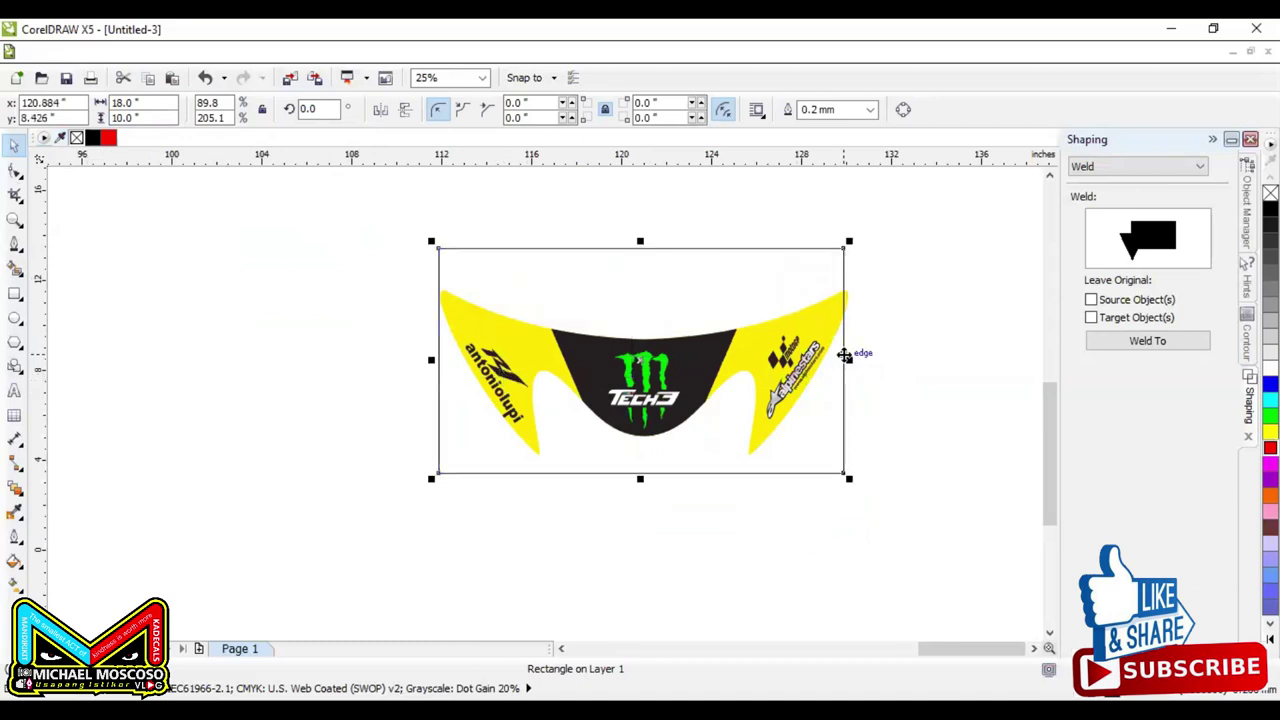
pyautogui.moveTo(854, 355); pyautogui.dragTo(861, 358)
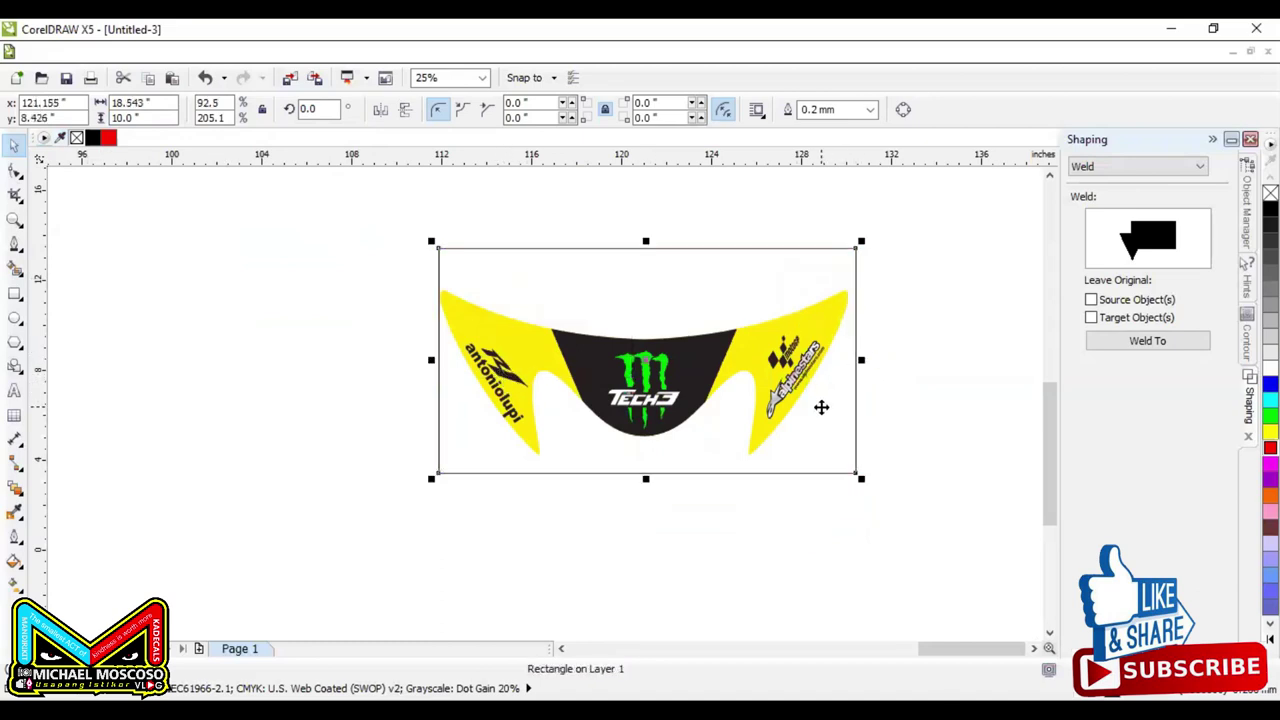
pyautogui.click(920, 380)
pyautogui.click(848, 268)
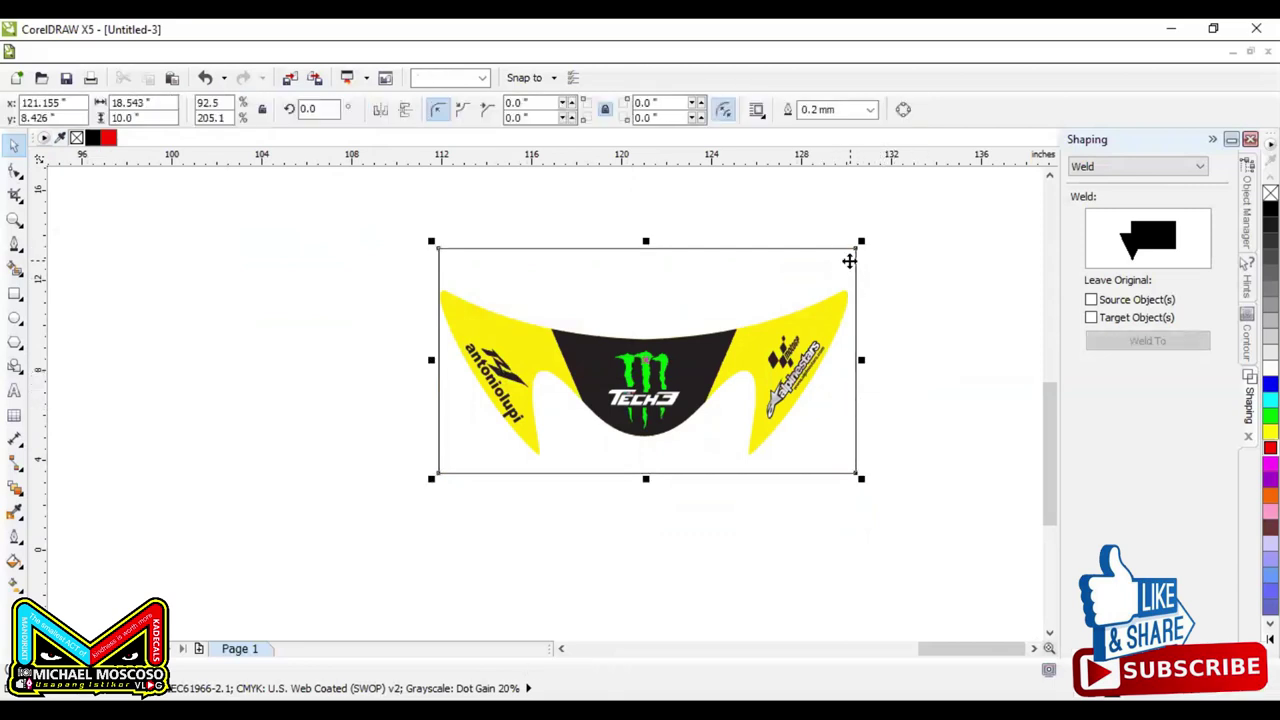
pyautogui.moveTo(752, 266); pyautogui.dragTo(750, 270)
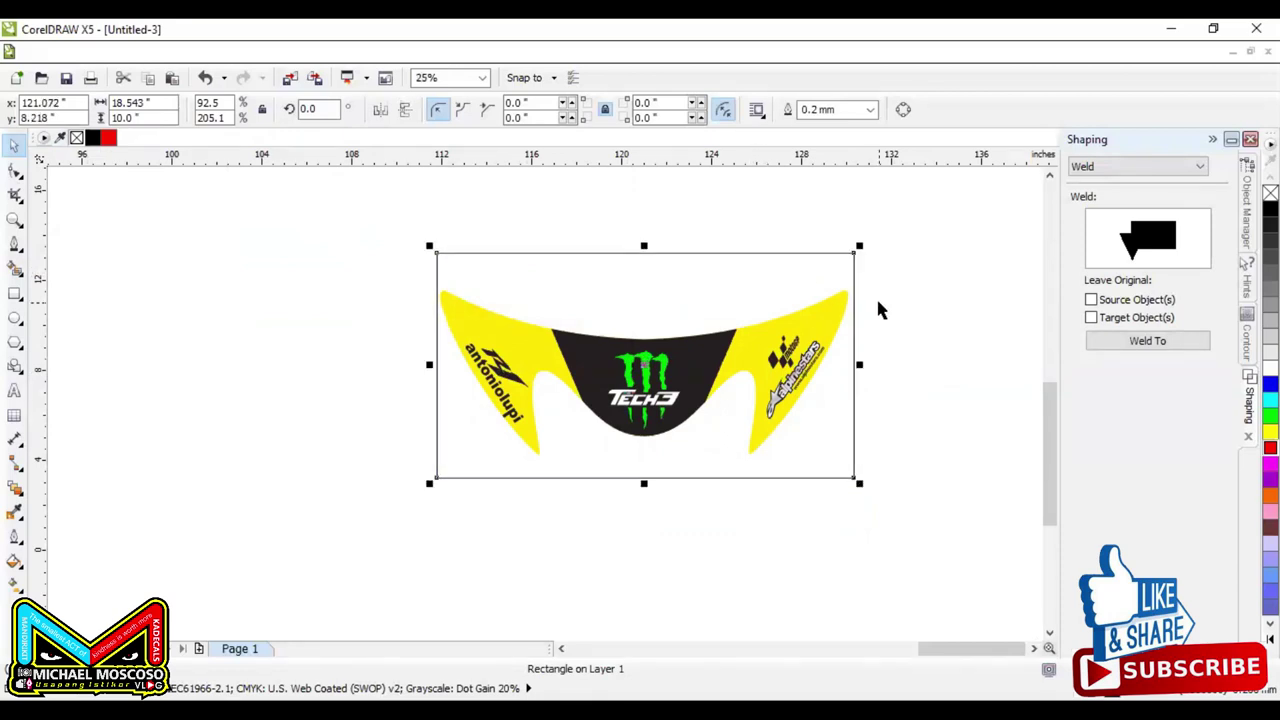
# Step: Fill the rectangle with yellow and send it behind the visor artwork
pyautogui.click(1270, 432)
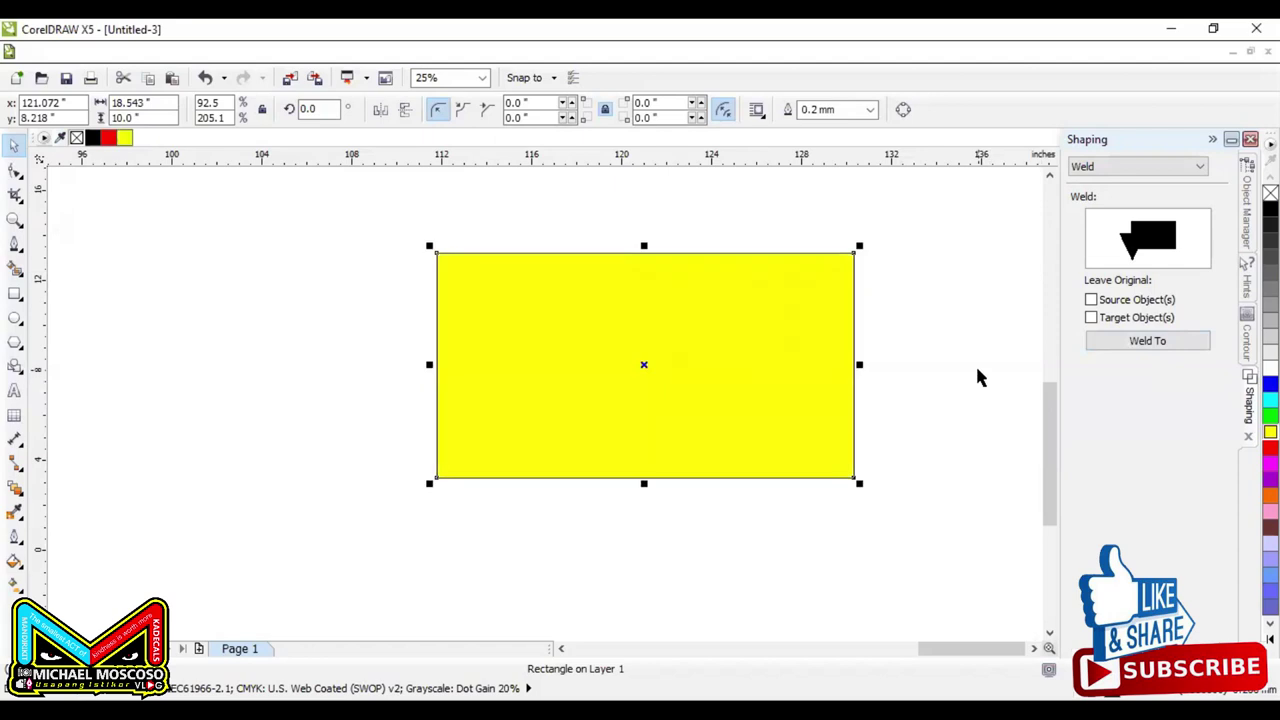
pyautogui.hotkey('shift', 'pagedown')
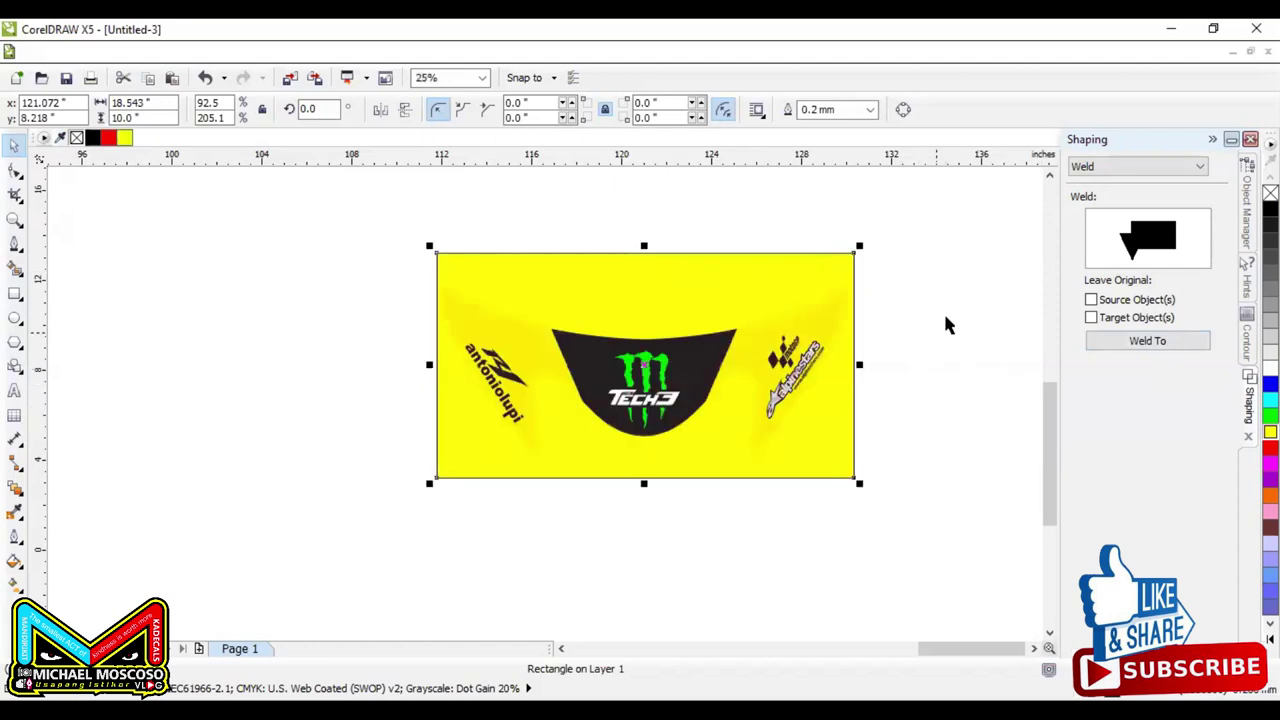
pyautogui.click(945, 320)
# Step: Extract the contents of the visor's PowerClip to free its black middle panel
pyautogui.click(757, 343)
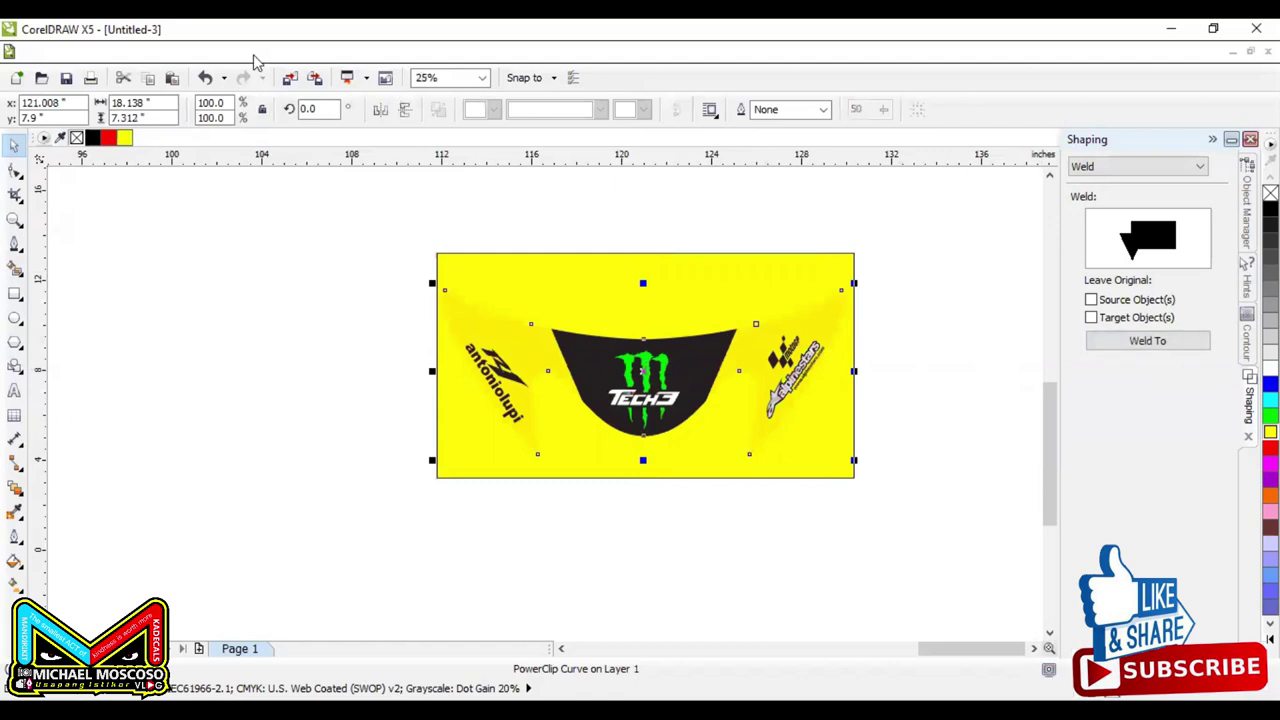
pyautogui.click(273, 52)
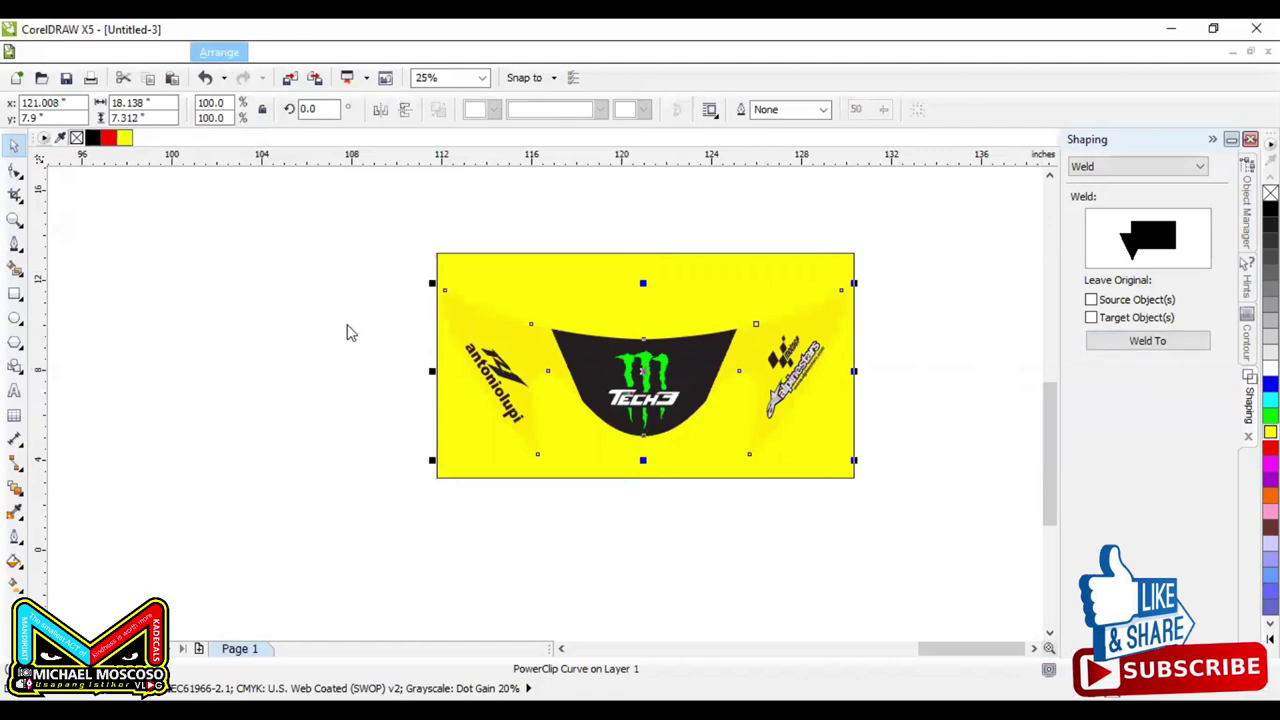
pyautogui.moveTo(362, 315)
pyautogui.click(490, 339)
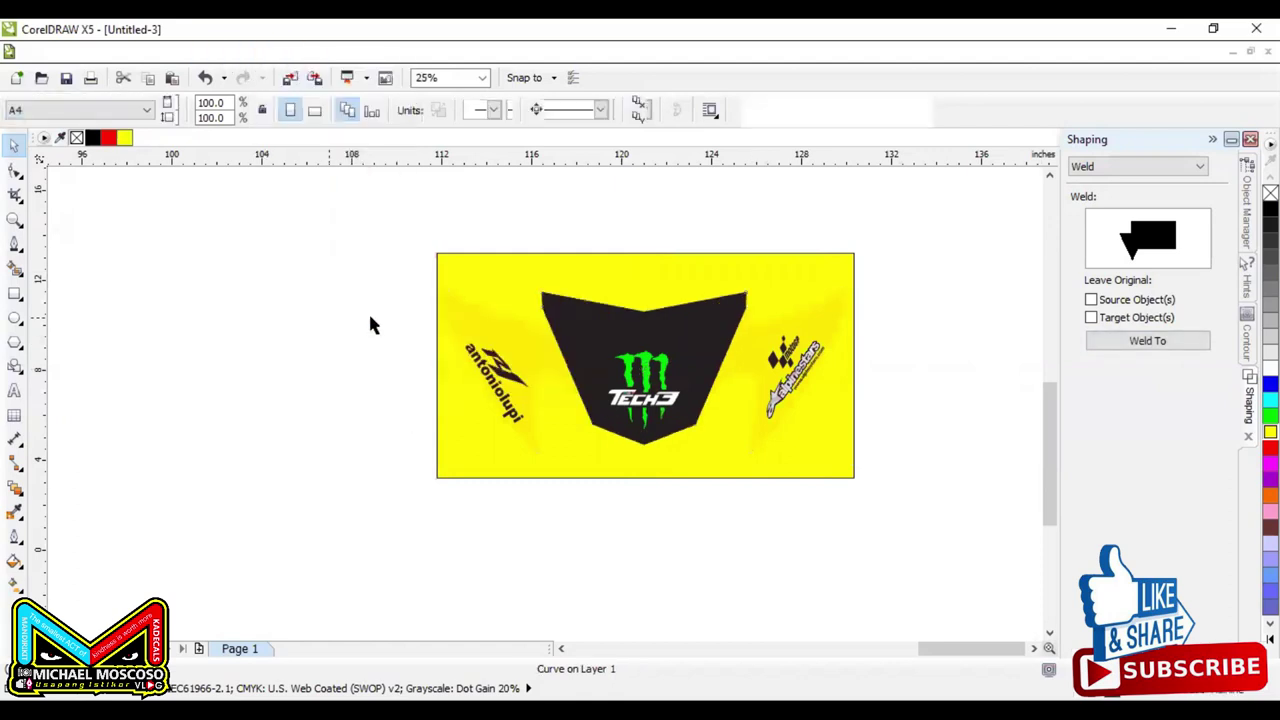
# Step: Reshape the black middle panel by pulling its top centre and both top corner nodes up beyond the yellow rectangle
pyautogui.click(563, 316)
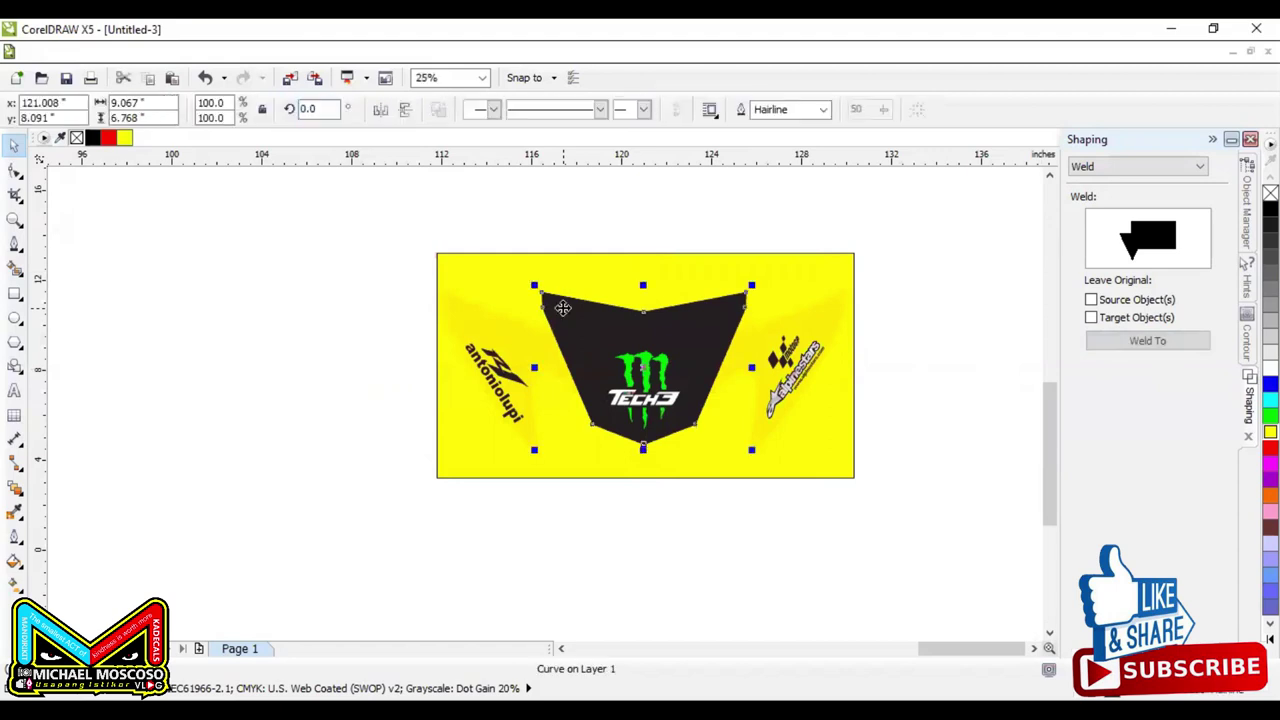
pyautogui.click(15, 170)
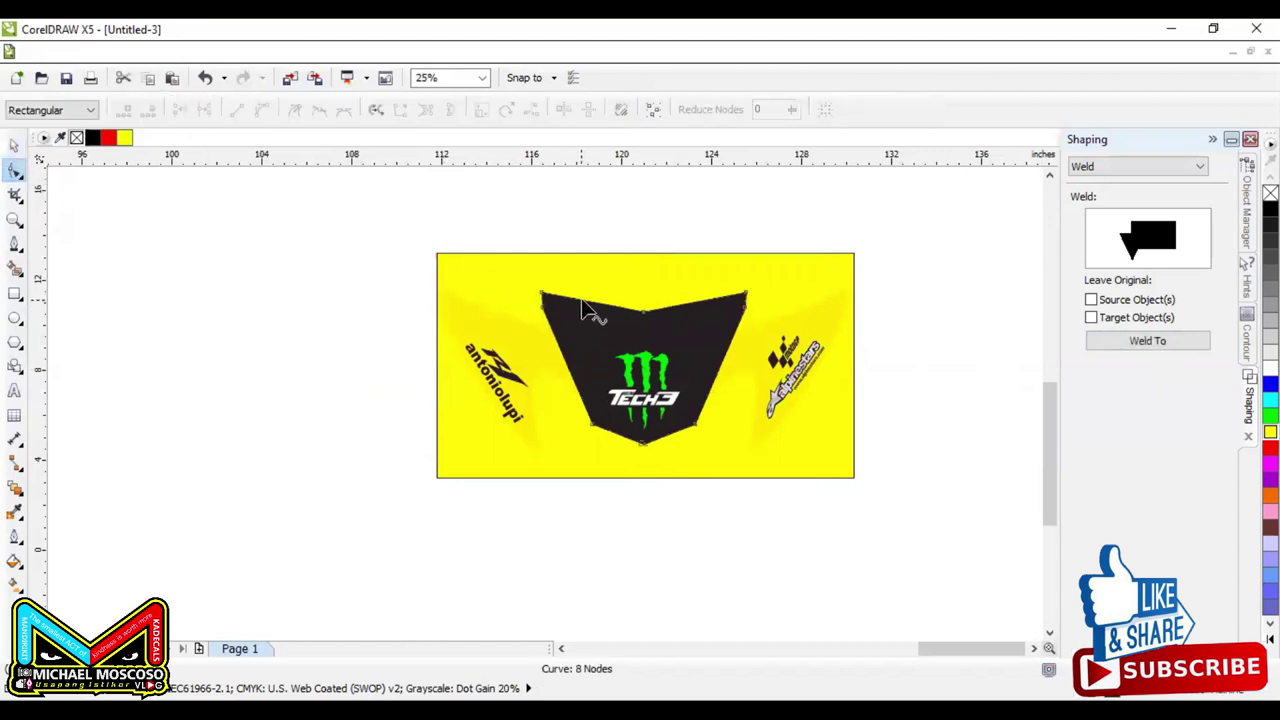
pyautogui.moveTo(650, 302); pyautogui.dragTo(616, 196)
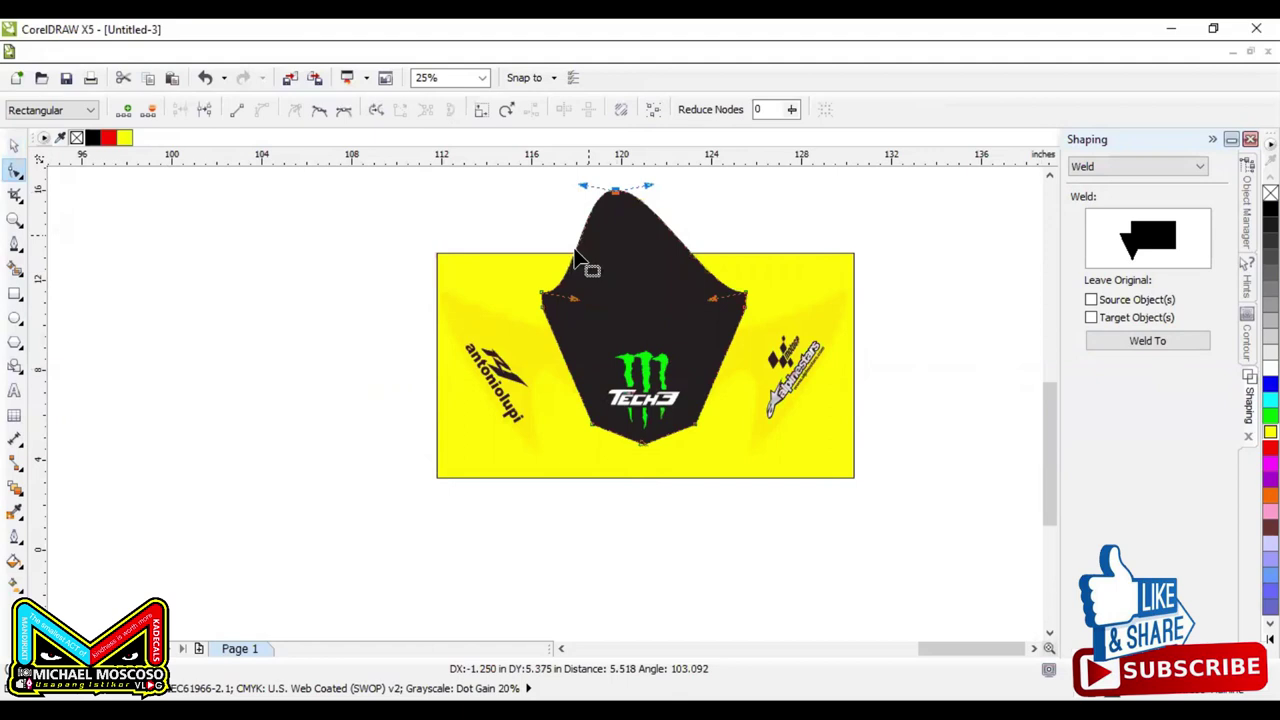
pyautogui.moveTo(560, 300); pyautogui.dragTo(490, 213)
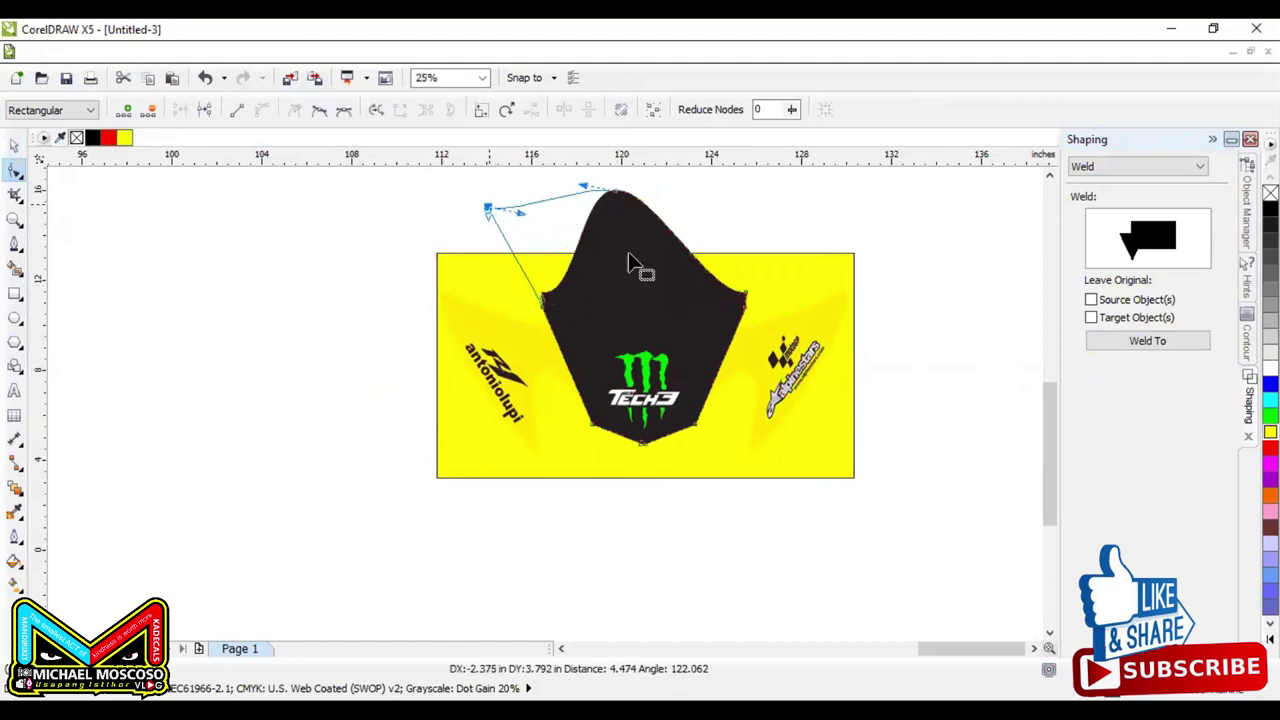
pyautogui.moveTo(758, 292); pyautogui.dragTo(797, 228)
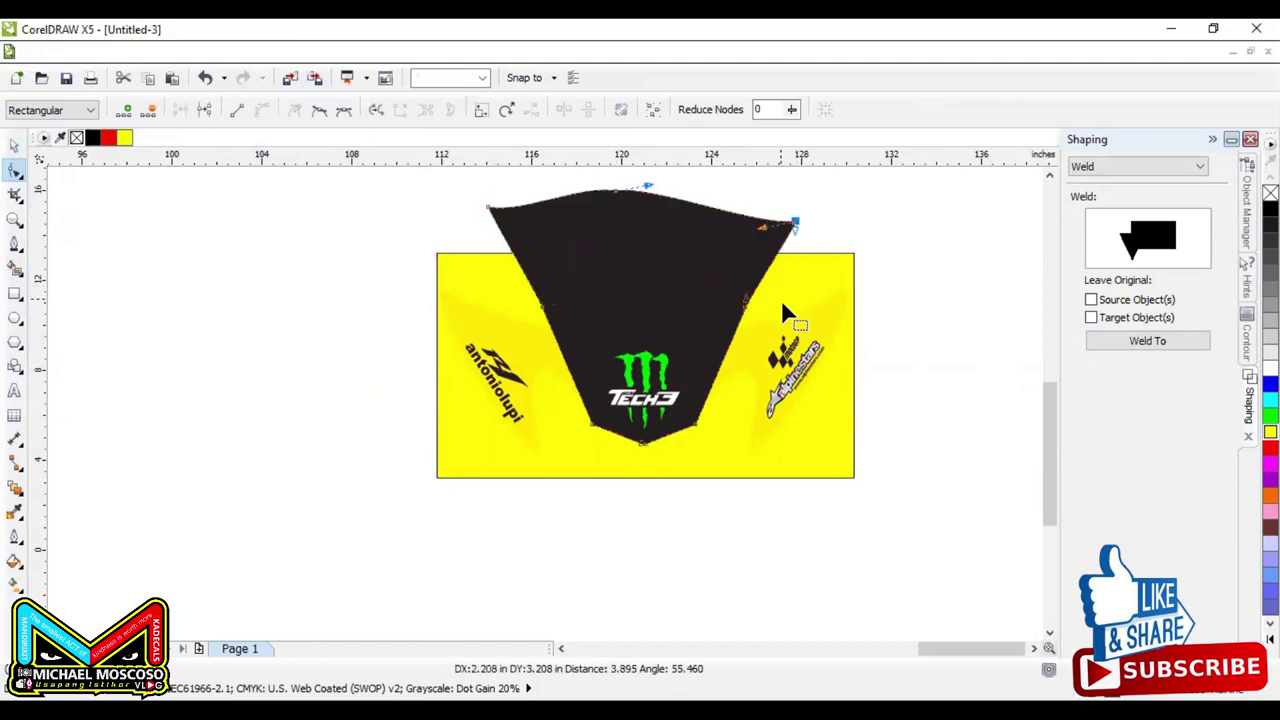
# Step: Delete the leftover node on each side of the black panel to straighten its side edges
pyautogui.press('Delete')
pyautogui.moveTo(591, 308); pyautogui.dragTo(549, 337)
pyautogui.moveTo(581, 305); pyautogui.dragTo(519, 344)
pyautogui.press('Delete')
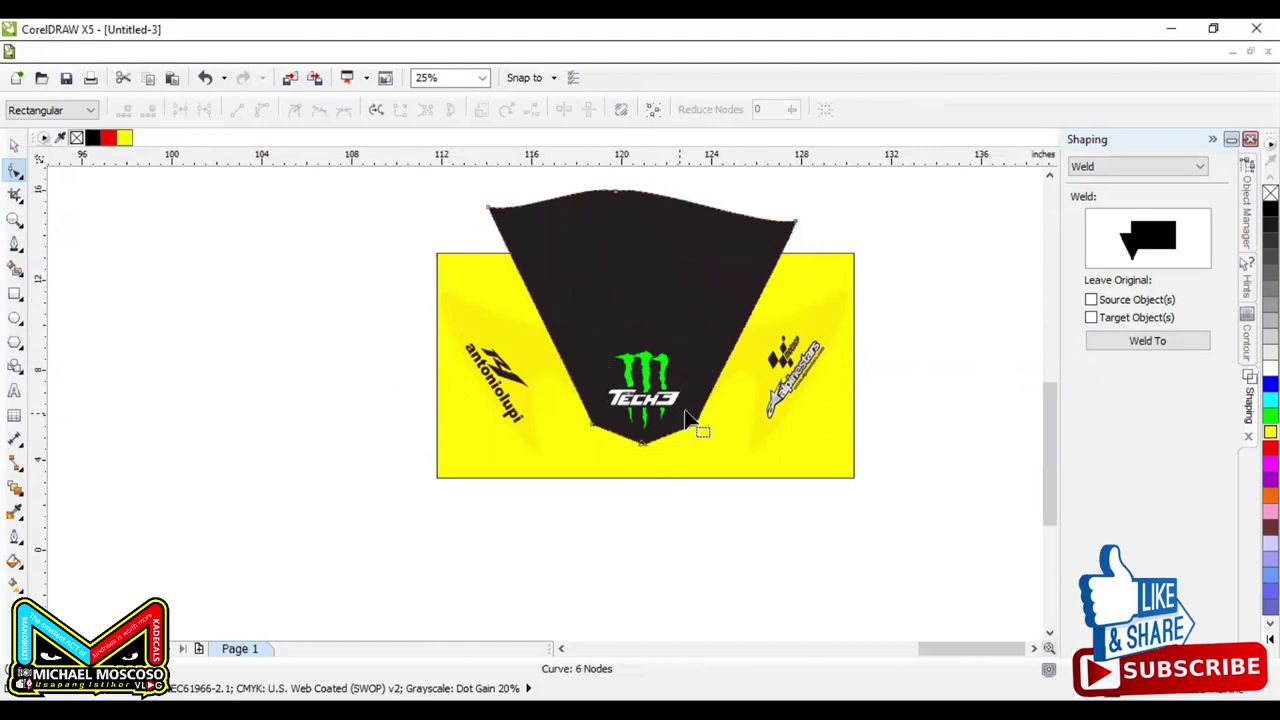
# Step: Remove the original darker yellow visor shape from the yellow rectangle, keeping the logos and the black panel
pyautogui.press('space')
pyautogui.click(825, 326)
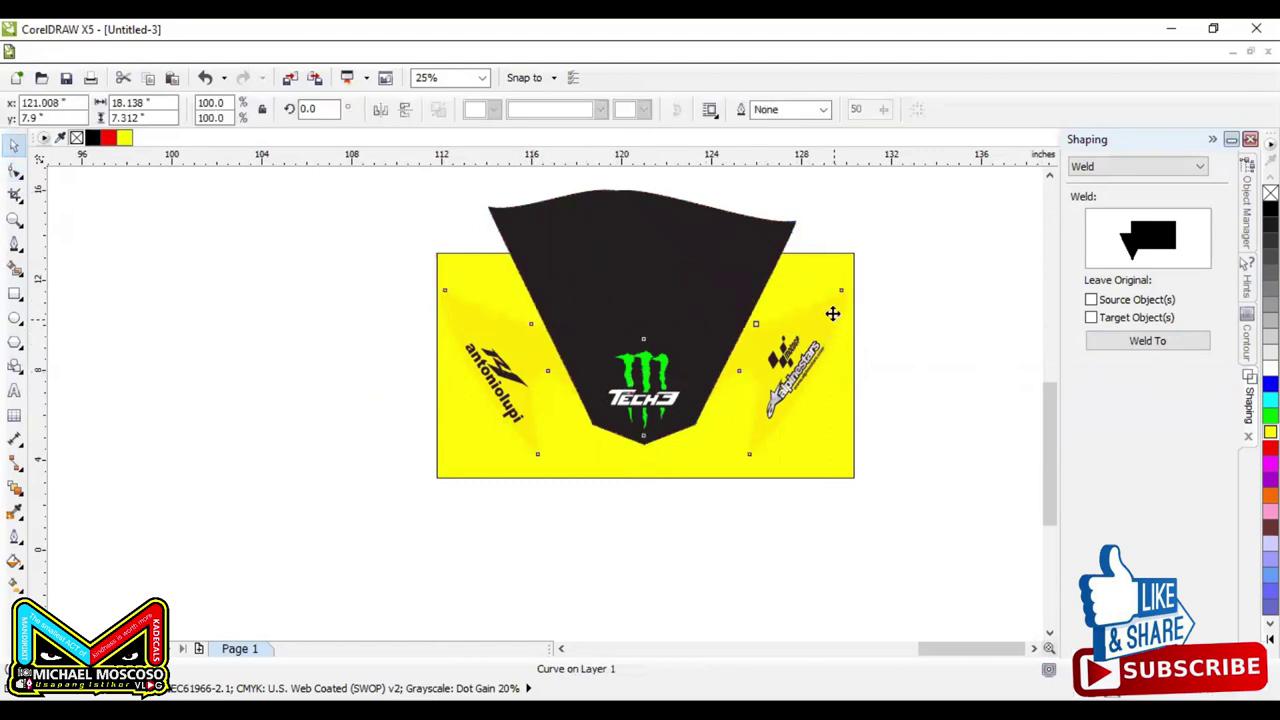
pyautogui.press('Escape')
pyautogui.press('space')
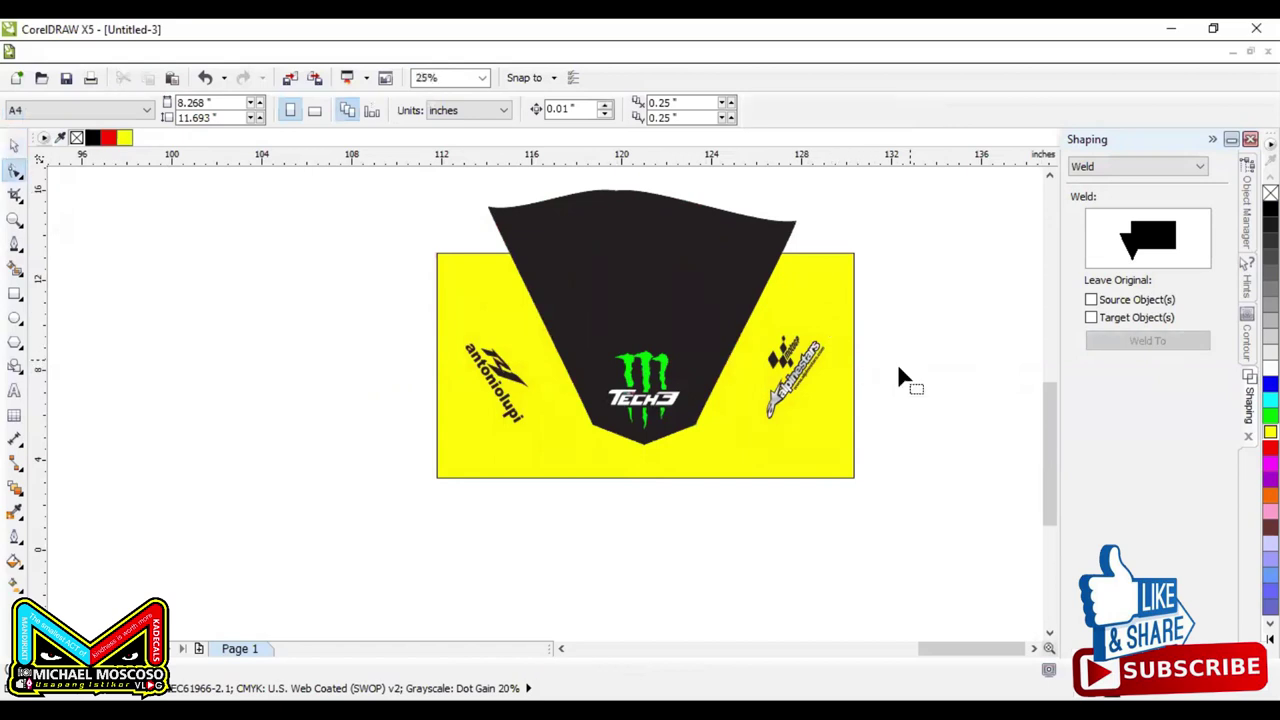
# Step: Try to pull the black panel's bottom centre node downward, and undo the move
pyautogui.click(611, 433)
pyautogui.press('space')
pyautogui.press('space')
pyautogui.moveTo(557, 405); pyautogui.dragTo(714, 494)
pyautogui.click(655, 446)
pyautogui.moveTo(574, 407); pyautogui.dragTo(724, 462)
pyautogui.moveTo(648, 443); pyautogui.dragTo(642, 488)
pyautogui.hotkey('ctrl', 'z')
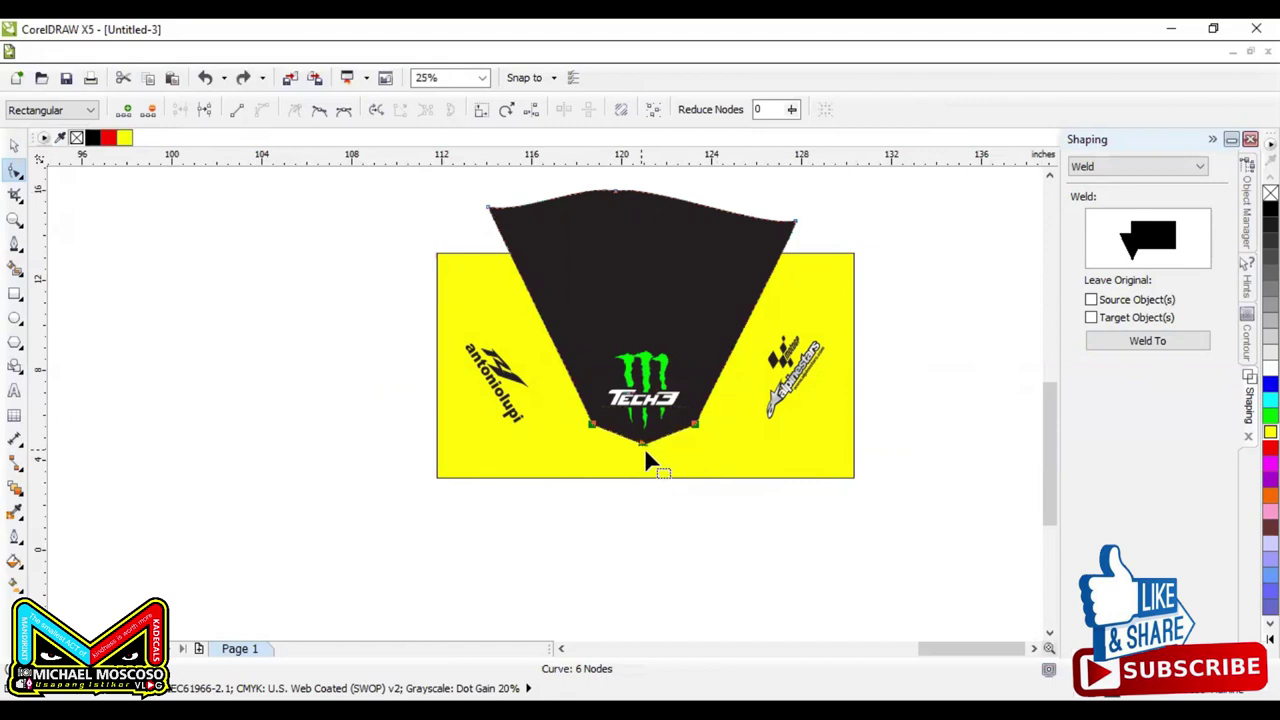
# Step: Pull the black panel's lower nodes down past the yellow rectangle's bottom edge so its sides taper straight through it
pyautogui.moveTo(644, 446); pyautogui.dragTo(625, 492)
pyautogui.hotkey('ctrl', 'z')
pyautogui.moveTo(695, 424); pyautogui.dragTo(648, 497)
pyautogui.press('space')
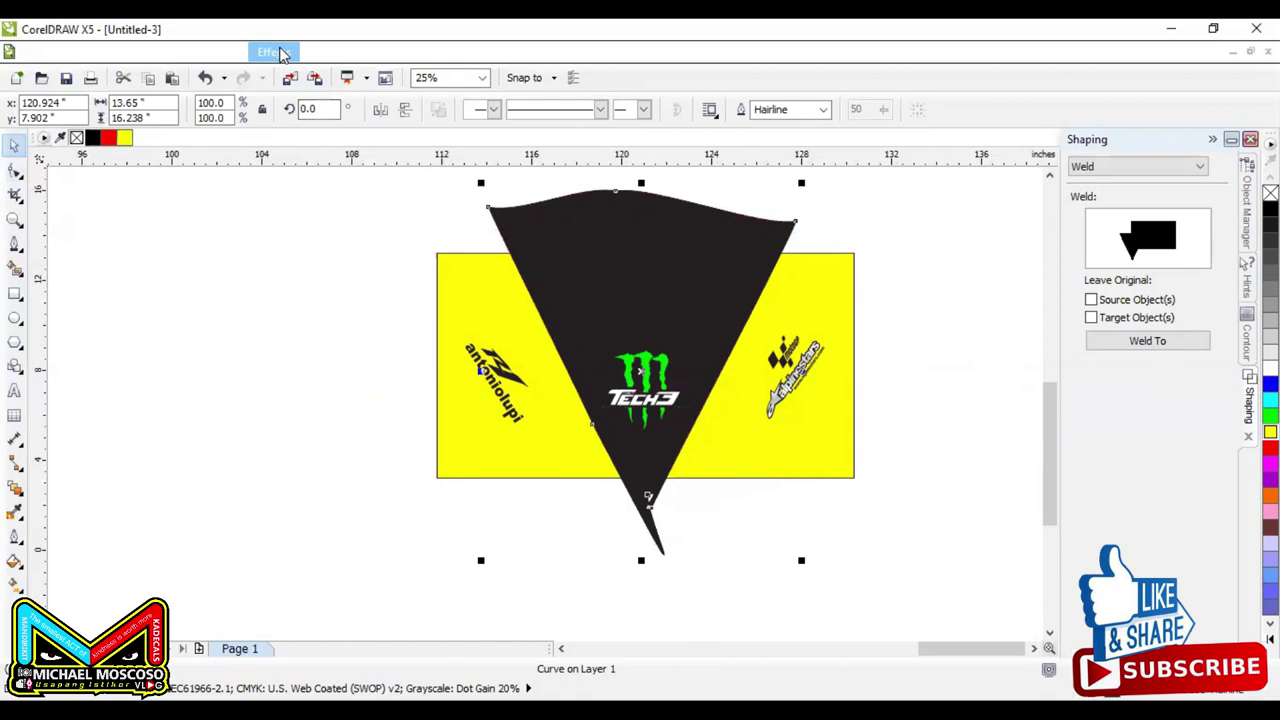
# Step: PowerClip the black middle panel inside the yellow visor rectangle
pyautogui.click(273, 51)
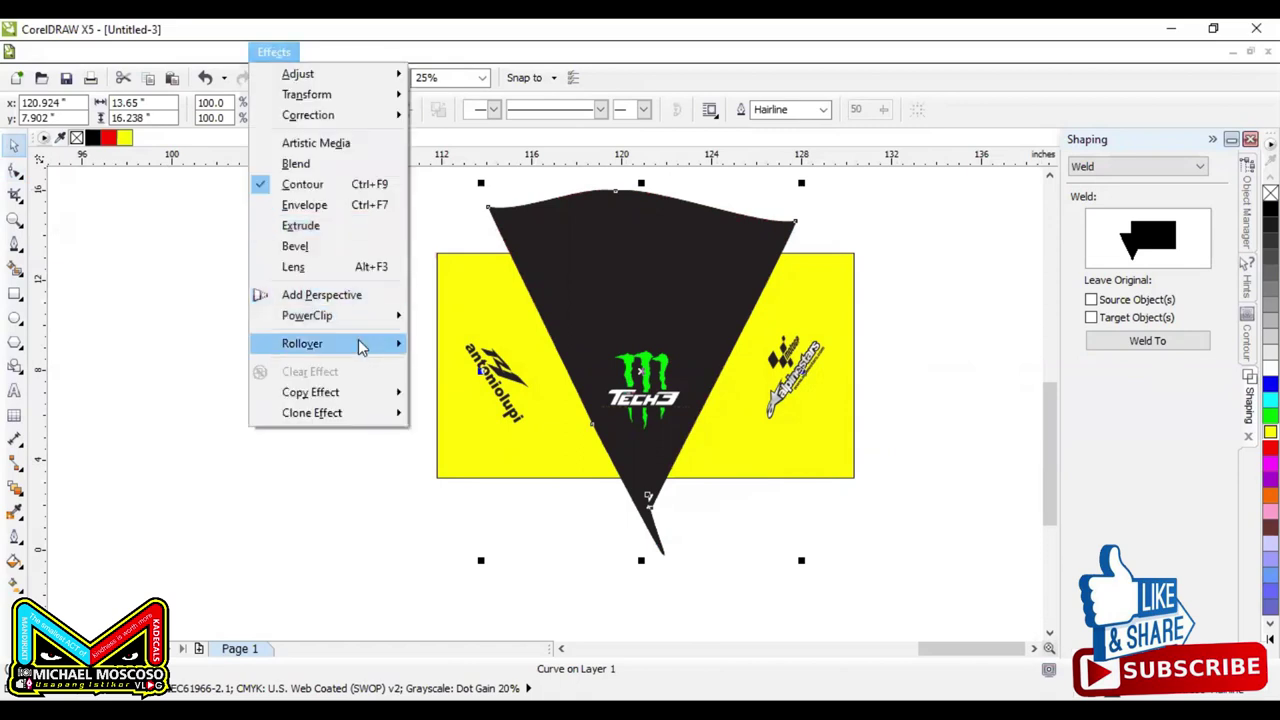
pyautogui.moveTo(366, 347)
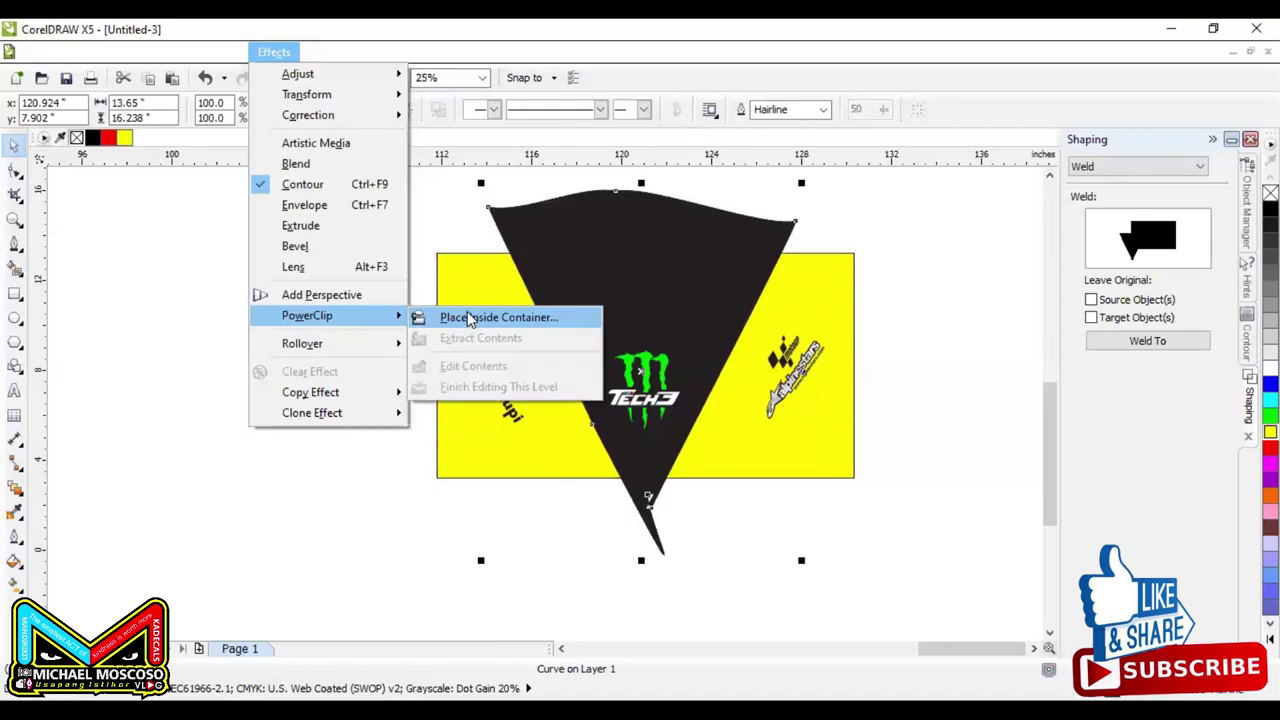
pyautogui.click(468, 318)
pyautogui.click(462, 322)
pyautogui.click(332, 325)
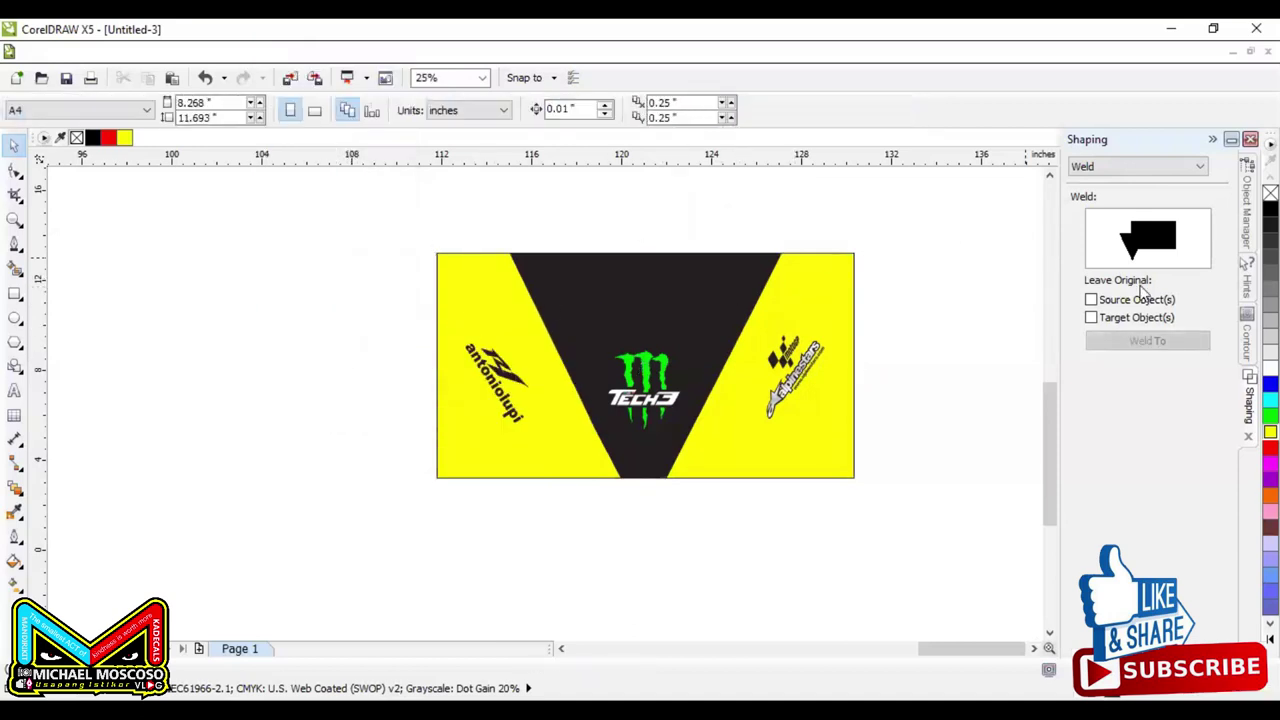
# Step: Move the complete visor design up and place a copy of the front cover artwork below it
pyautogui.moveTo(910, 238); pyautogui.dragTo(337, 560)
pyautogui.scroll(-4, 575, 390)
pyautogui.moveTo(591, 392); pyautogui.dragTo(655, 266)
pyautogui.moveTo(207, 250); pyautogui.dragTo(377, 356)
pyautogui.moveTo(350, 311); pyautogui.dragTo(649, 391)
# Step: Draw a rectangle around the copied front cover and tighten it to 25.25 by 18.25 inches
pyautogui.click(15, 293)
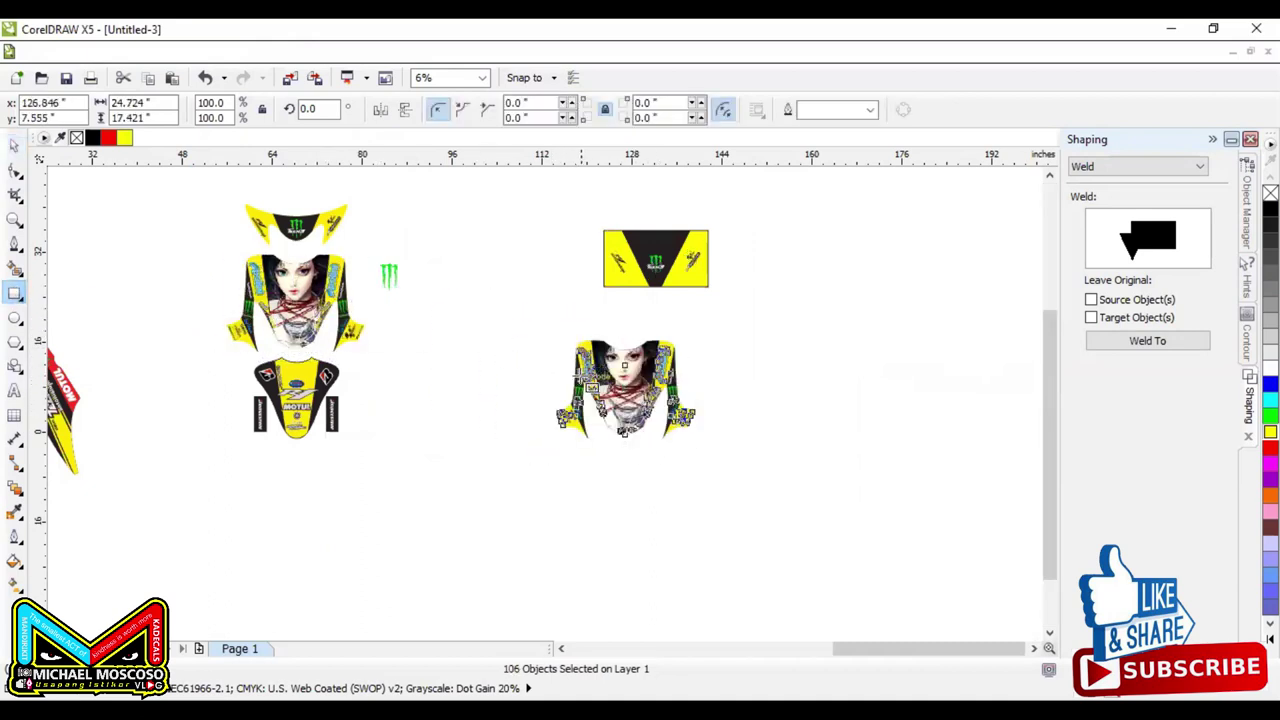
pyautogui.scroll(1, 590, 384)
pyautogui.moveTo(507, 285); pyautogui.dragTo(835, 505)
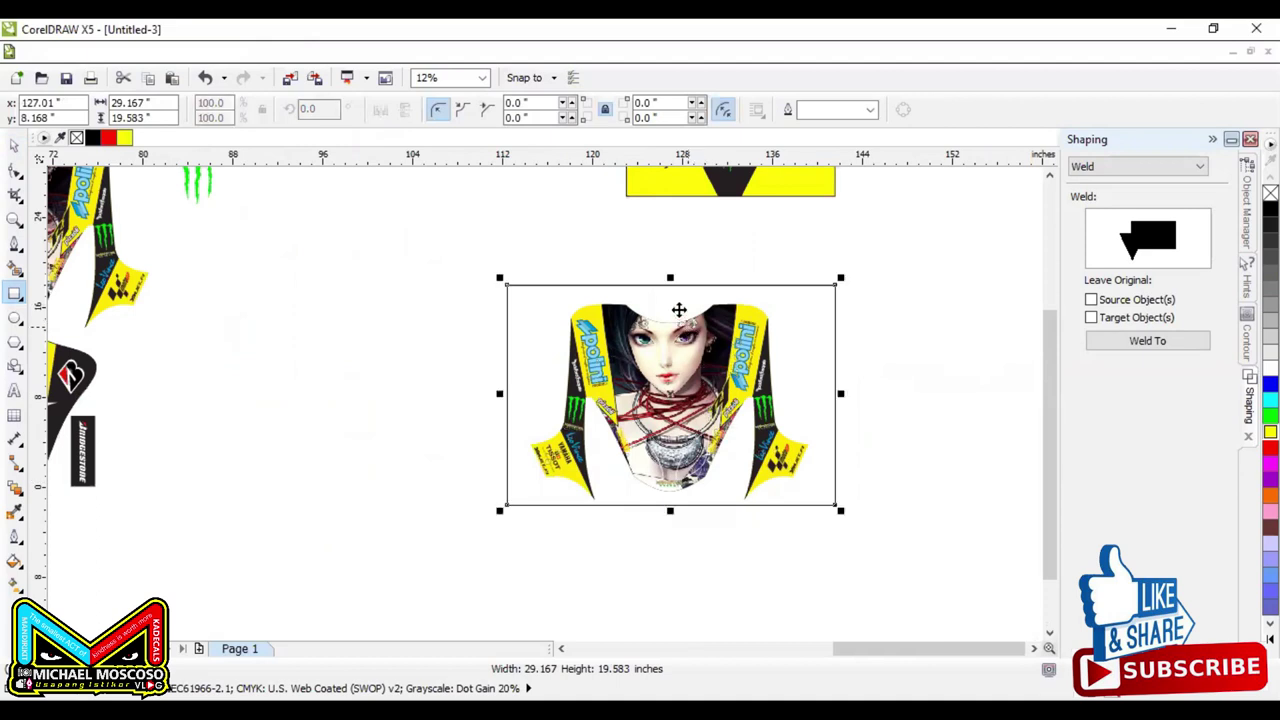
pyautogui.moveTo(676, 287); pyautogui.dragTo(676, 302)
pyautogui.moveTo(840, 402); pyautogui.dragTo(810, 400)
pyautogui.moveTo(818, 397); pyautogui.dragTo(813, 397)
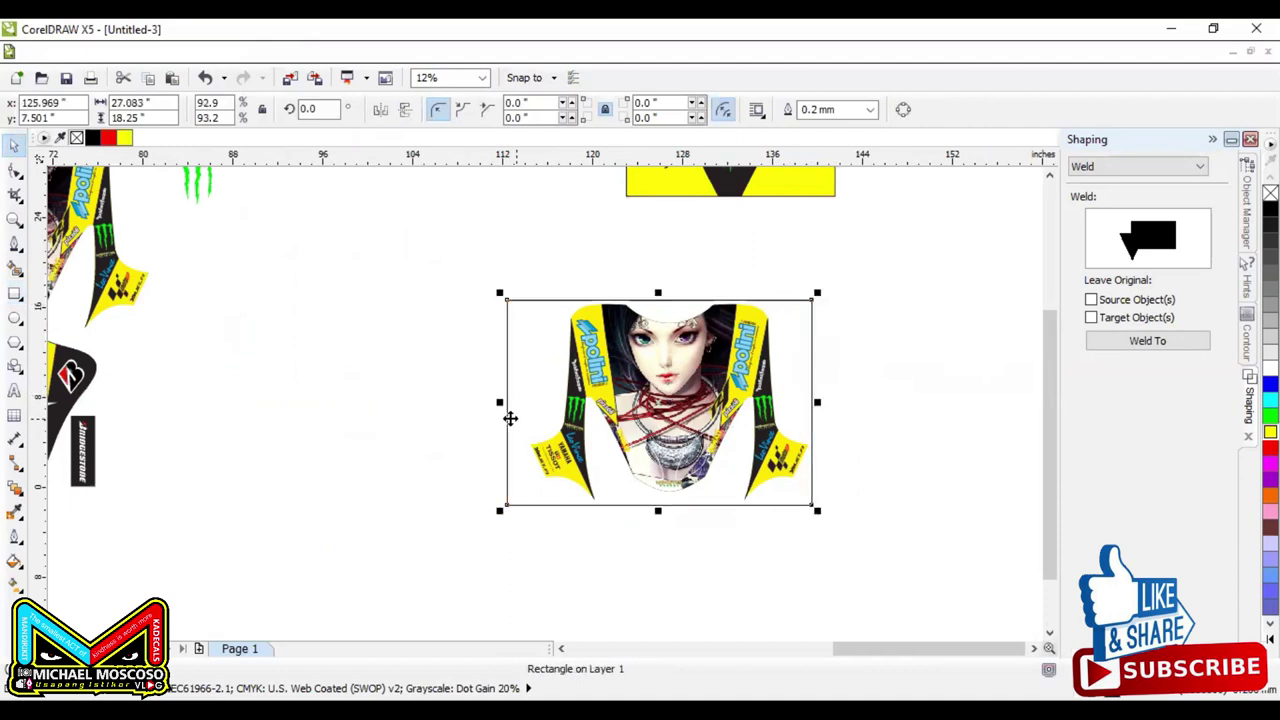
pyautogui.moveTo(506, 401); pyautogui.dragTo(521, 392)
pyautogui.scroll(2, 731, 326)
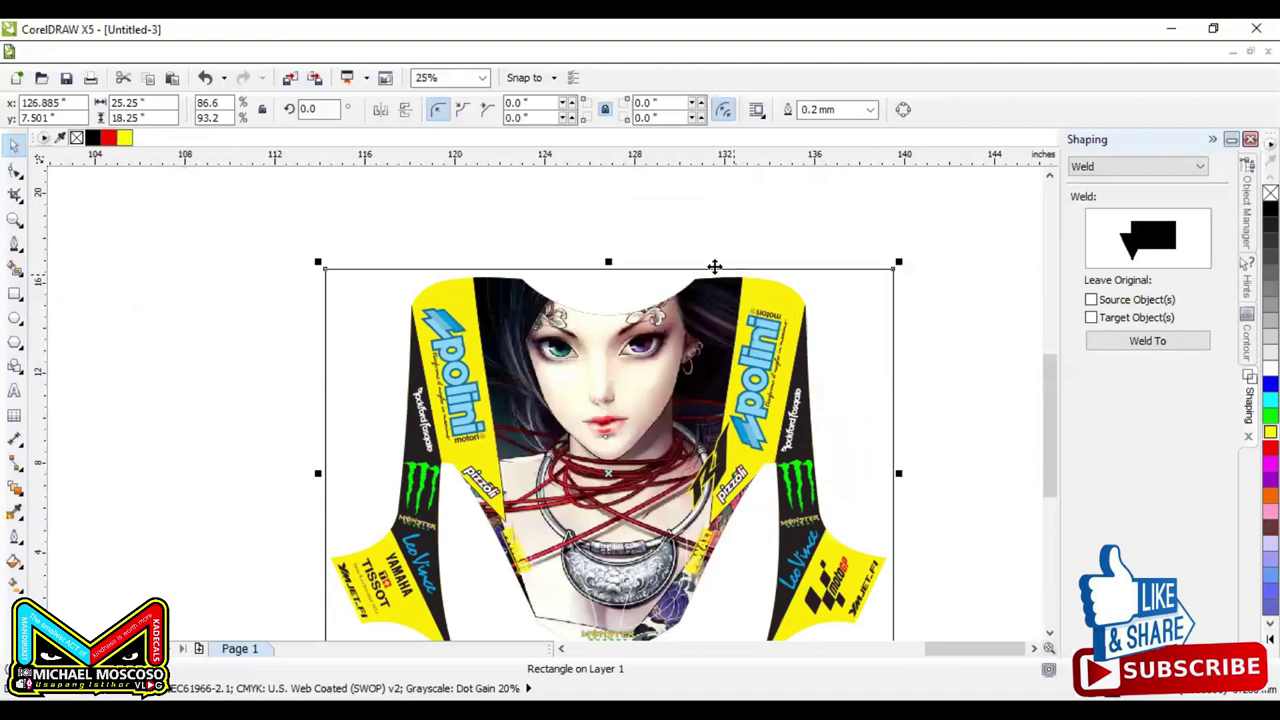
pyautogui.scroll(-2, 700, 266)
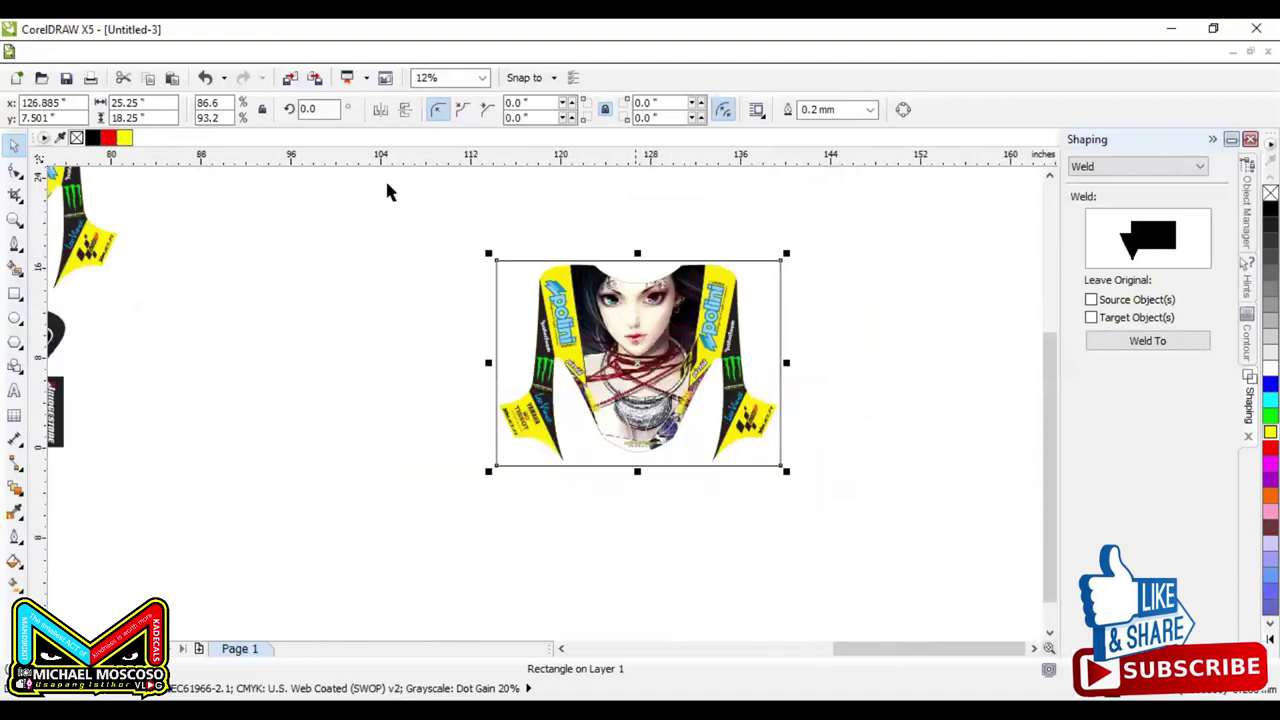
# Step: Fill the new rectangle with yellow and send it behind the copied front cover artwork
pyautogui.click(124, 137)
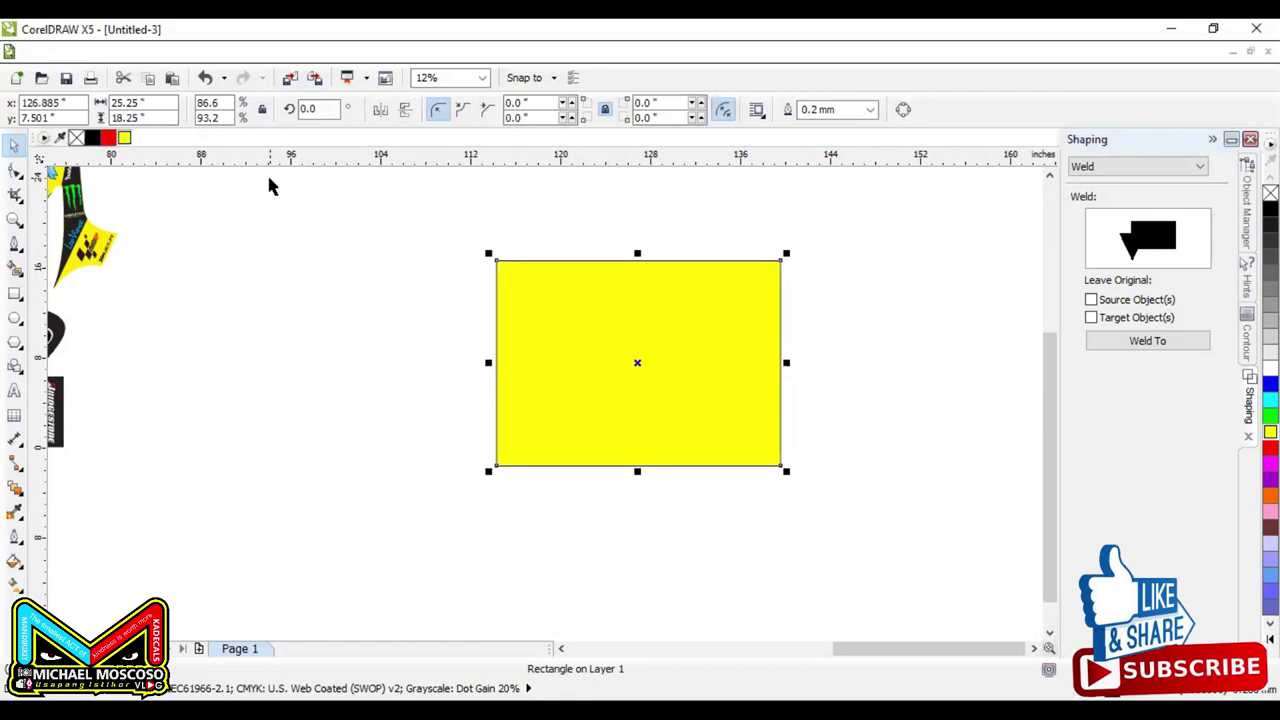
pyautogui.click(220, 52)
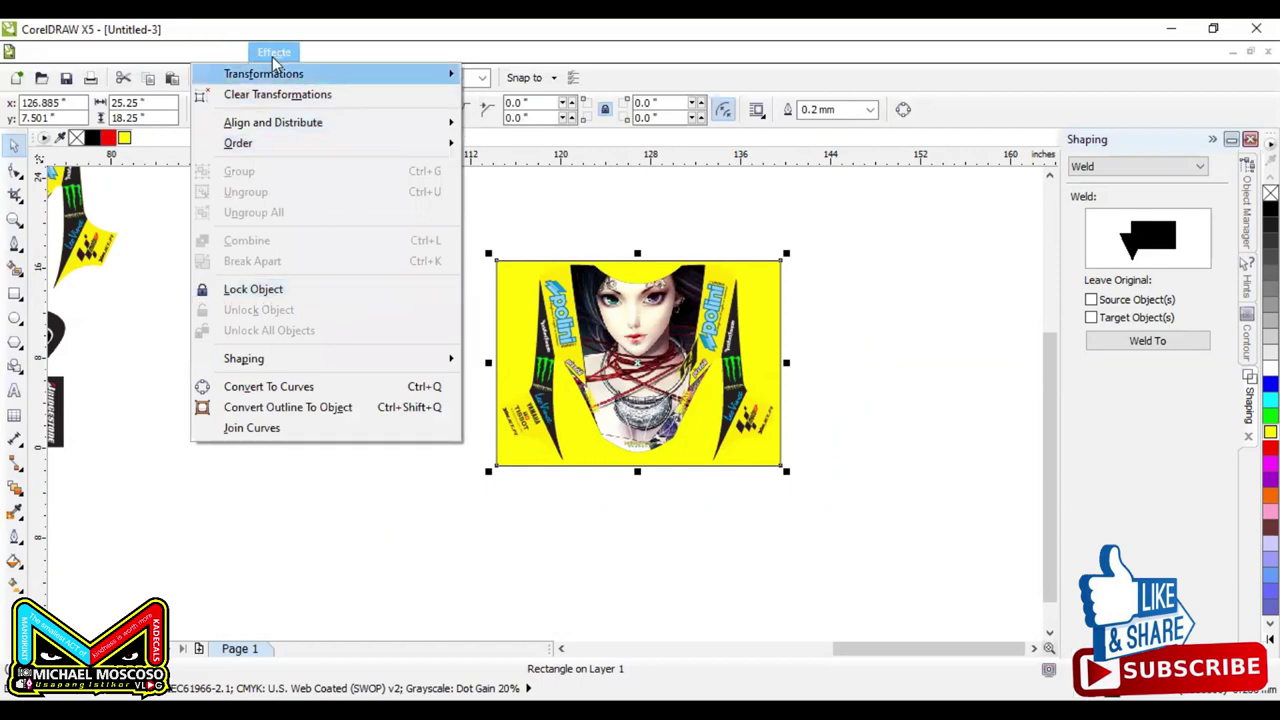
pyautogui.moveTo(275, 60)
pyautogui.moveTo(380, 327)
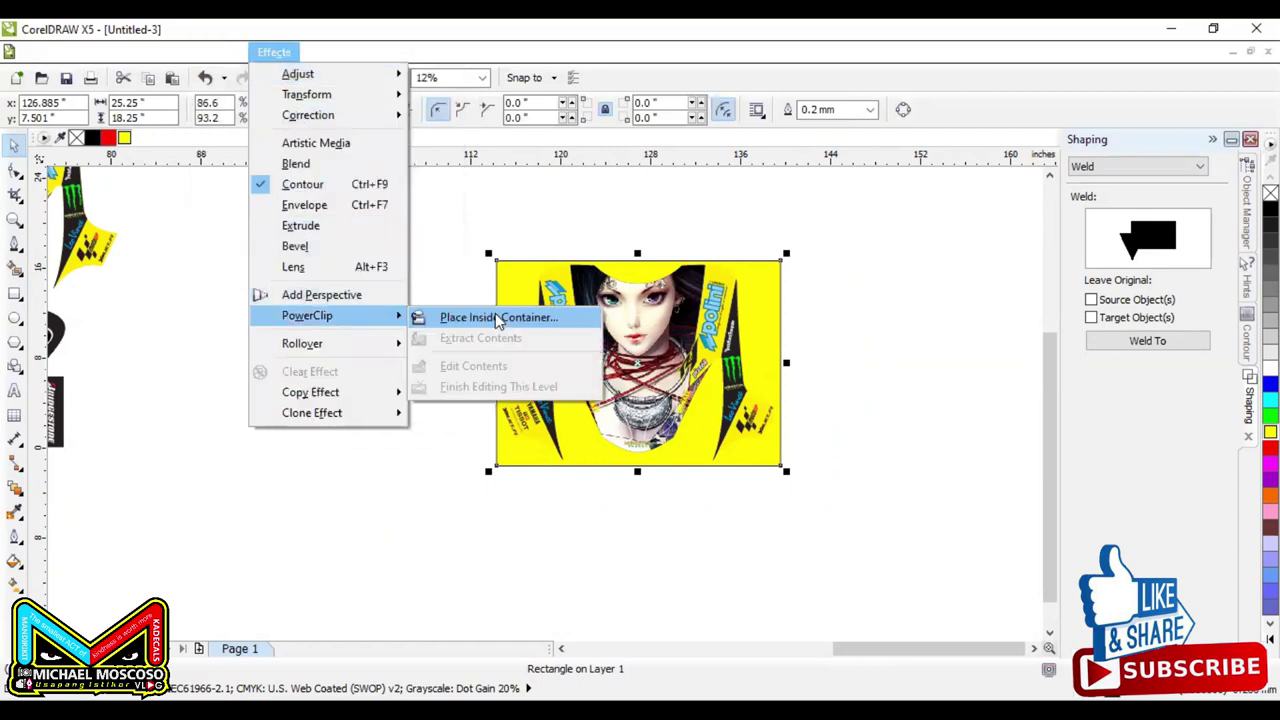
pyautogui.click(498, 318)
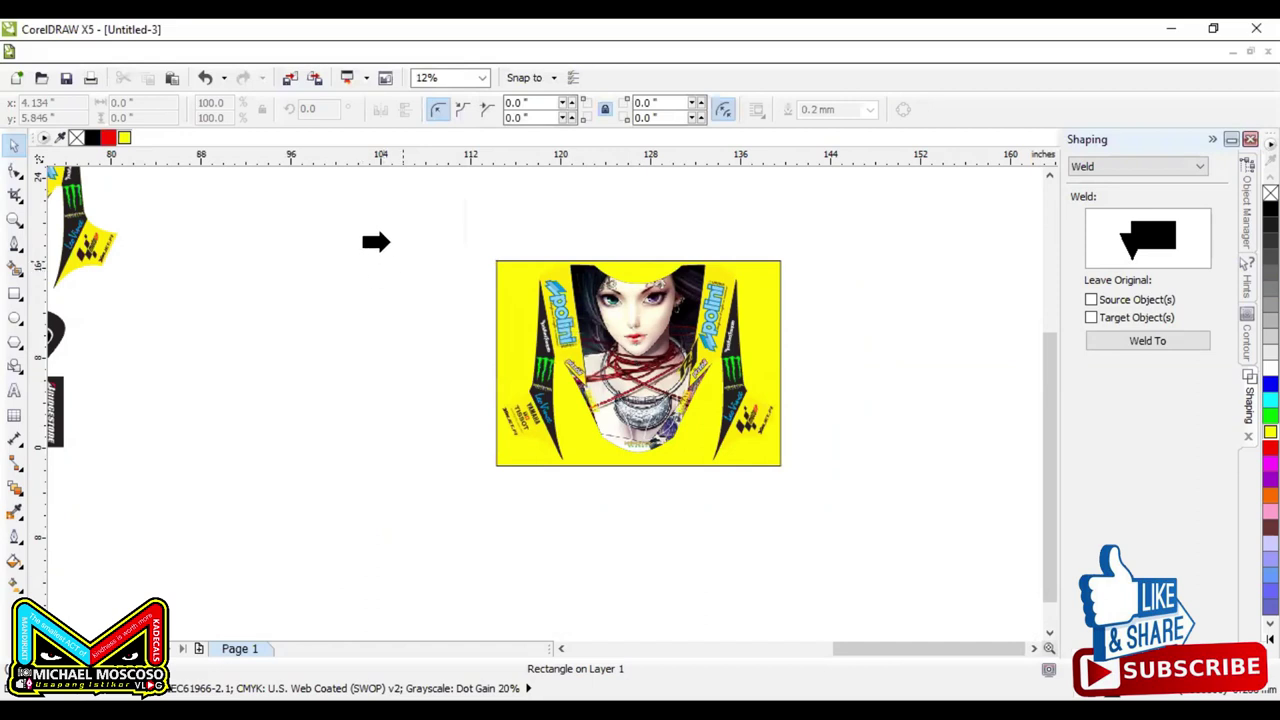
pyautogui.click(229, 52)
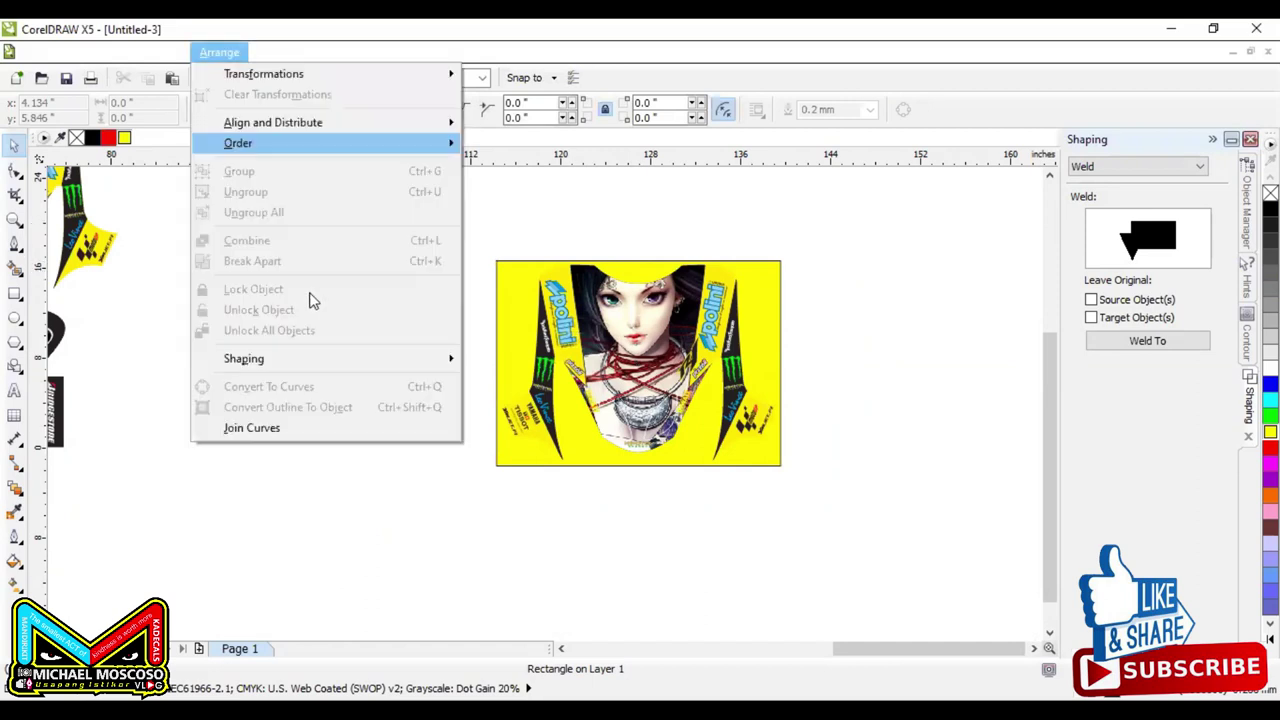
pyautogui.click(328, 445)
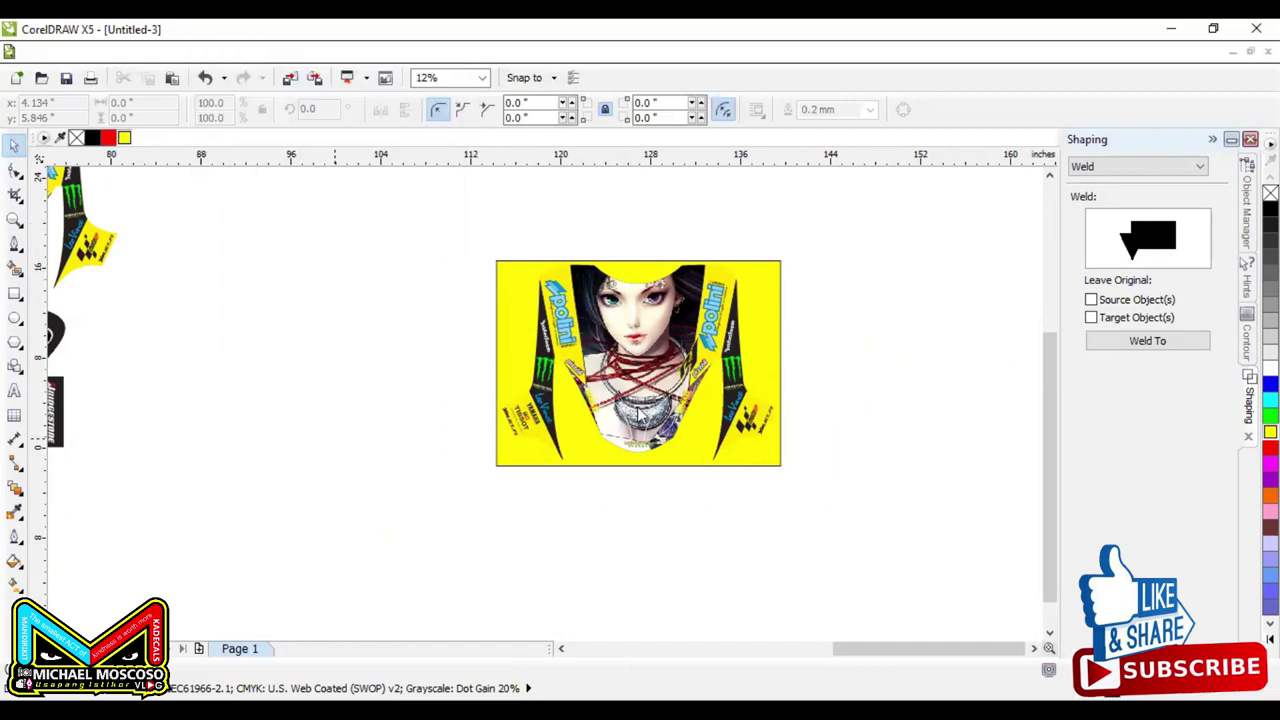
pyautogui.click(706, 411)
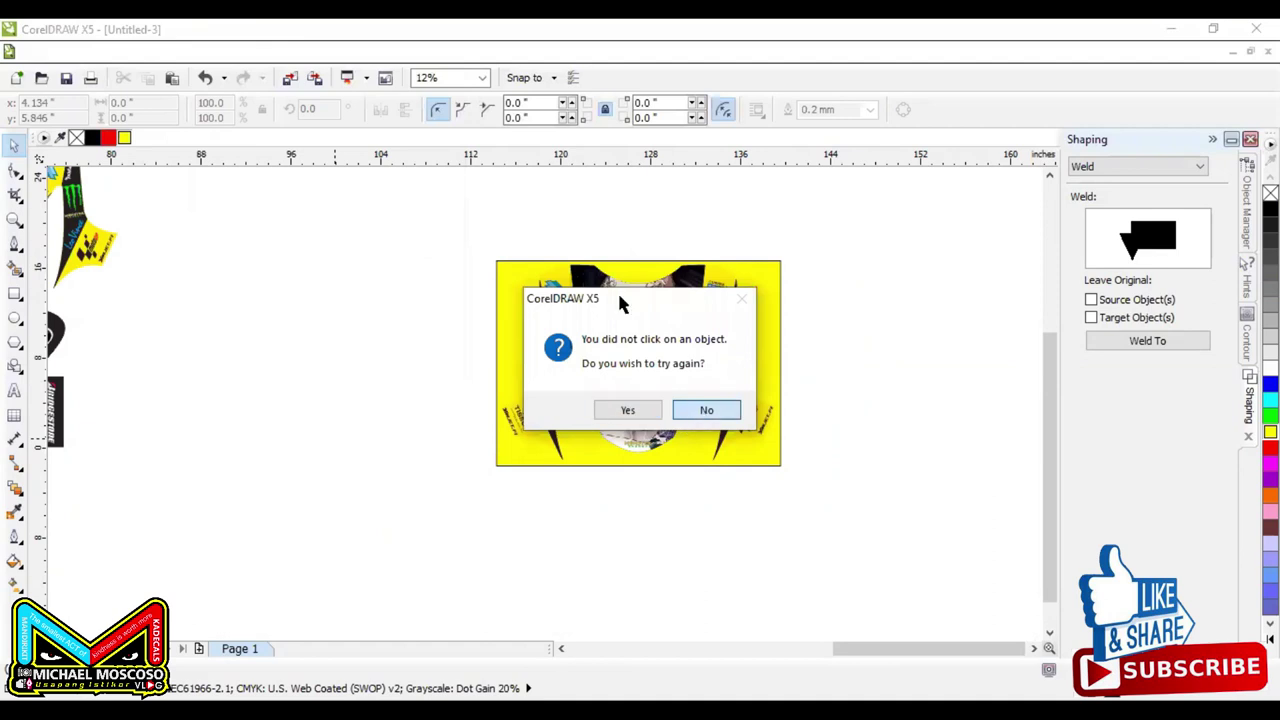
# Step: Extract the PowerClip contents of the copied front cover so its panels lie unclipped on the yellow rectangle
pyautogui.click(258, 53)
pyautogui.moveTo(343, 324)
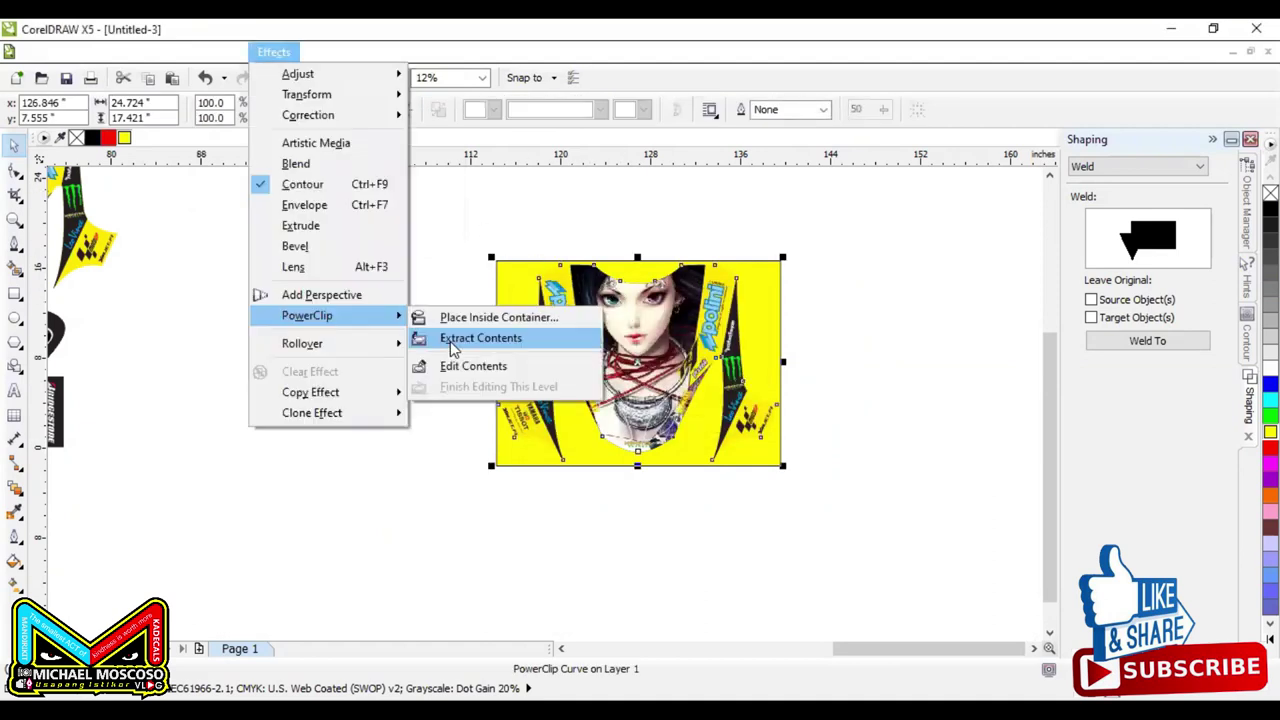
pyautogui.click(488, 340)
pyautogui.click(375, 345)
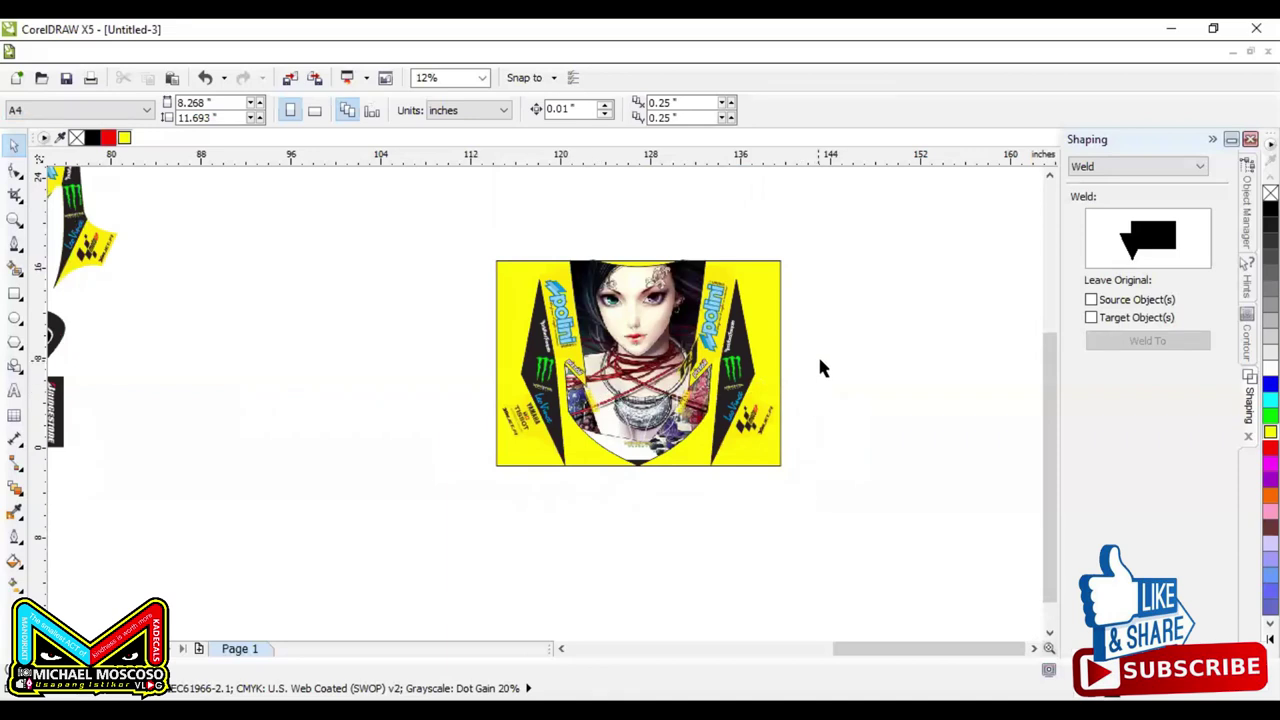
# Step: Pull the anime panel's top centre node and the nodes at both top corners up beyond the yellow rectangle's upper edge
pyautogui.click(616, 282)
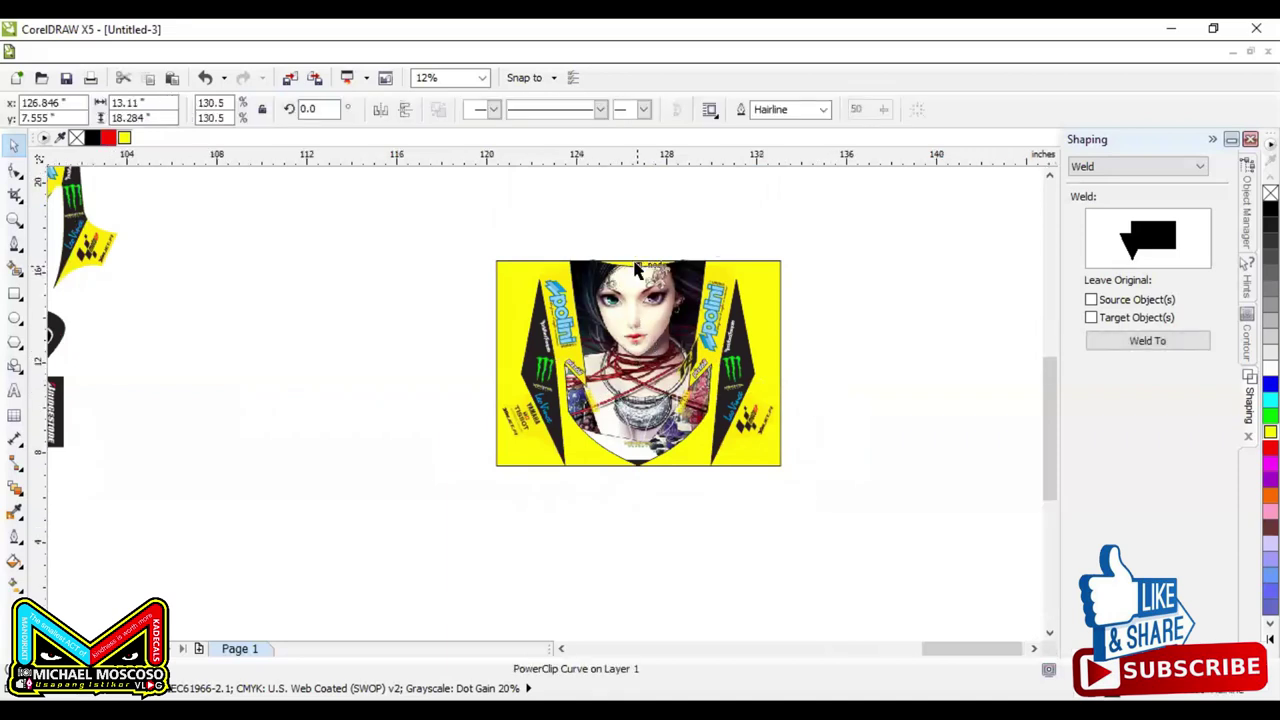
pyautogui.scroll(3, 636, 268)
pyautogui.click(15, 170)
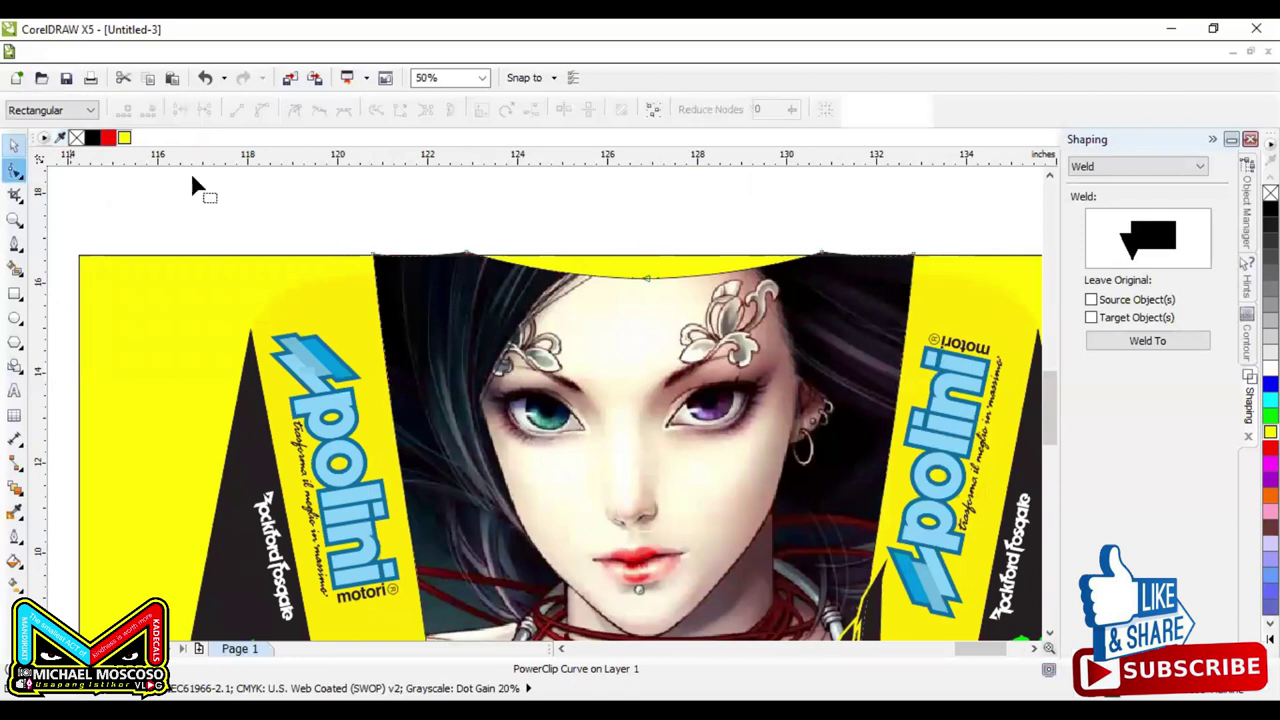
pyautogui.moveTo(646, 278); pyautogui.dragTo(623, 191)
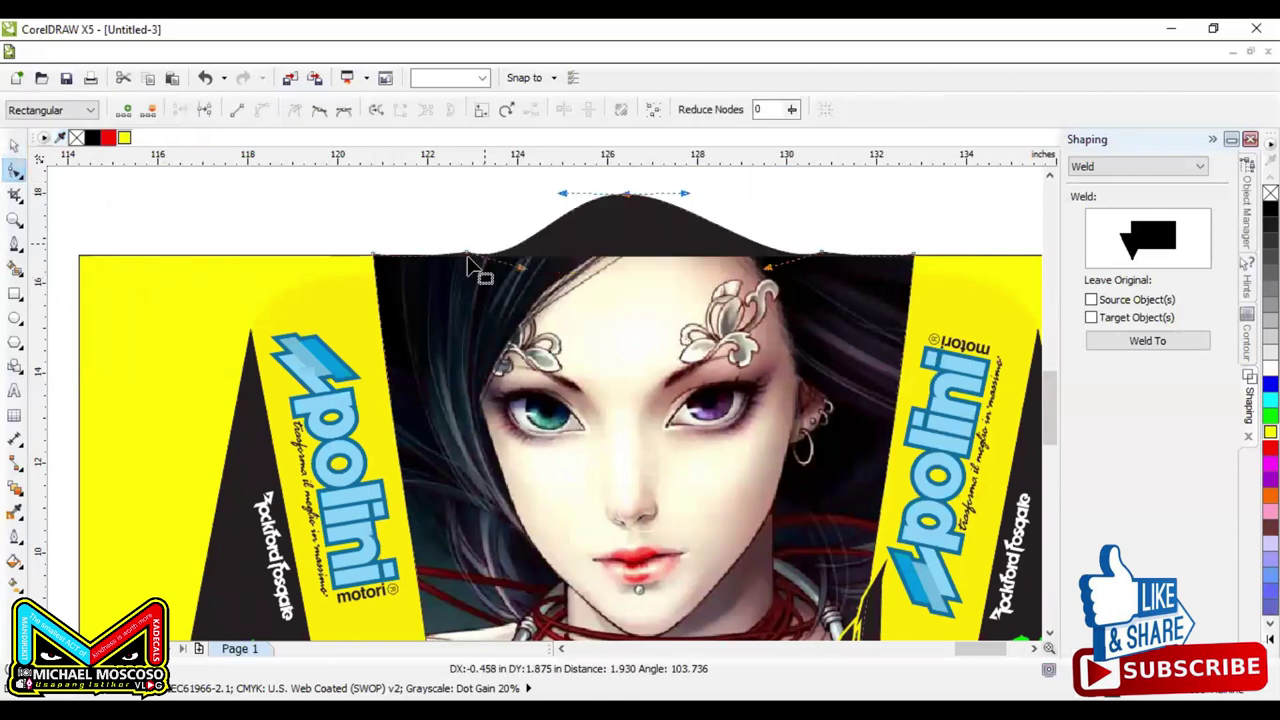
pyautogui.click(337, 240)
pyautogui.moveTo(338, 229); pyautogui.dragTo(466, 232)
pyautogui.moveTo(943, 216); pyautogui.dragTo(781, 276)
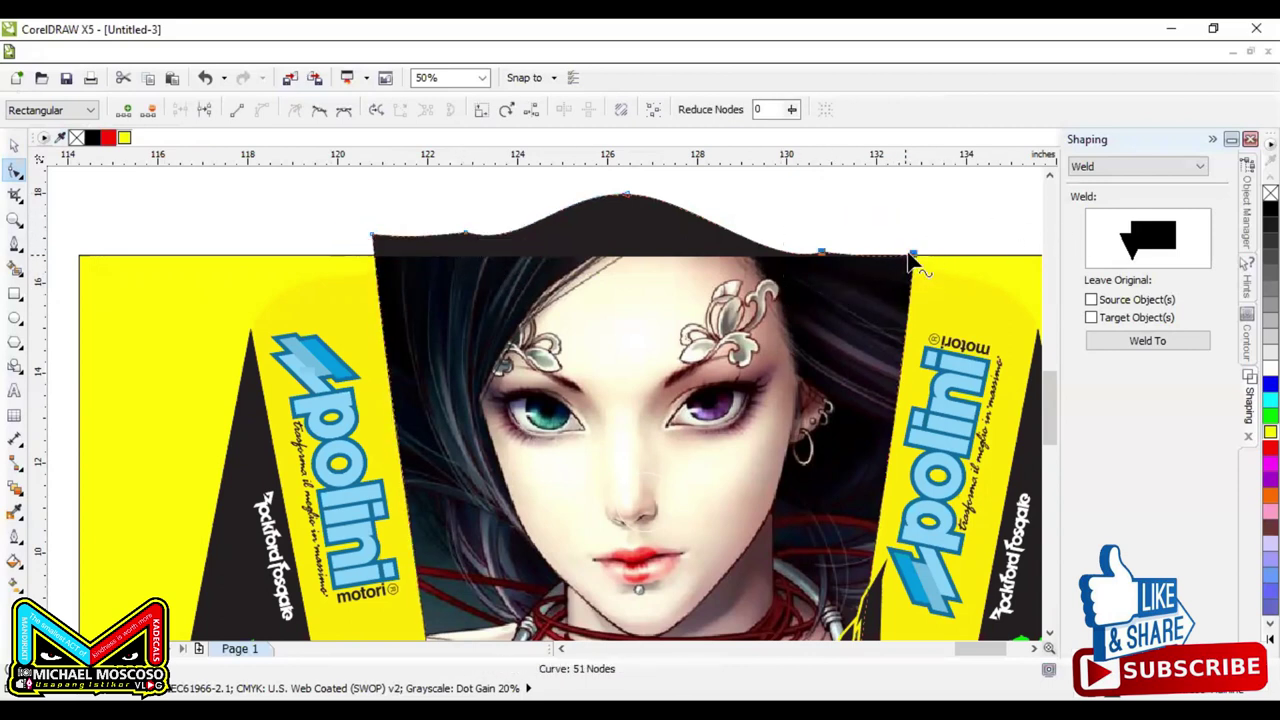
pyautogui.moveTo(914, 252); pyautogui.dragTo(918, 226)
pyautogui.scroll(-3, 734, 269)
pyautogui.scroll(2, 739, 488)
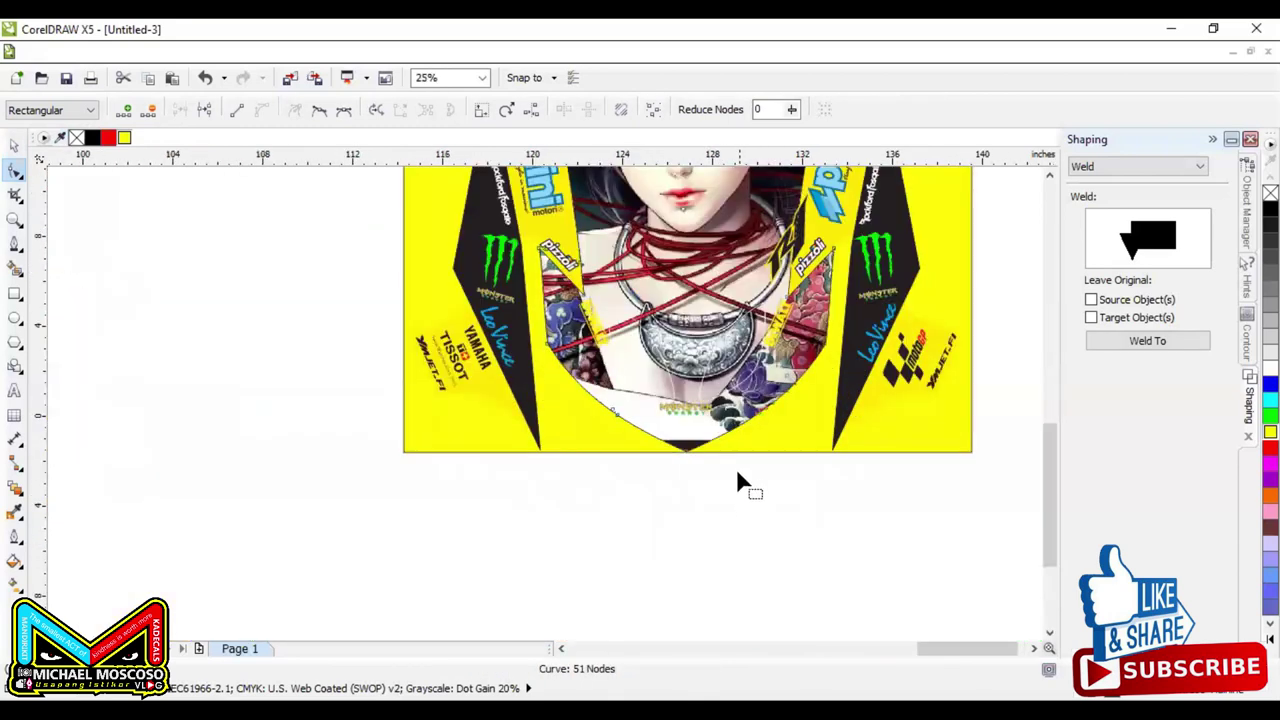
# Step: PowerClip the reshaped anime panel inside the yellow front cover rectangle
pyautogui.press('space')
pyautogui.scroll(-2, 565, 455)
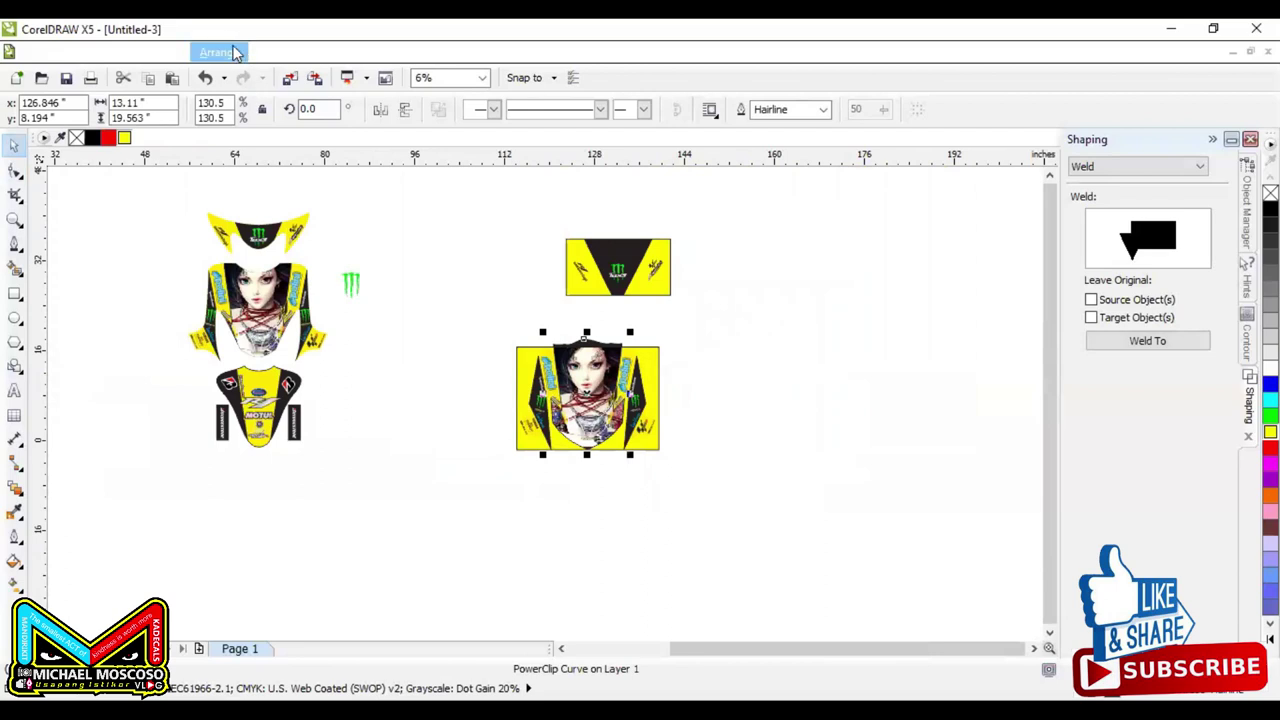
pyautogui.click(265, 53)
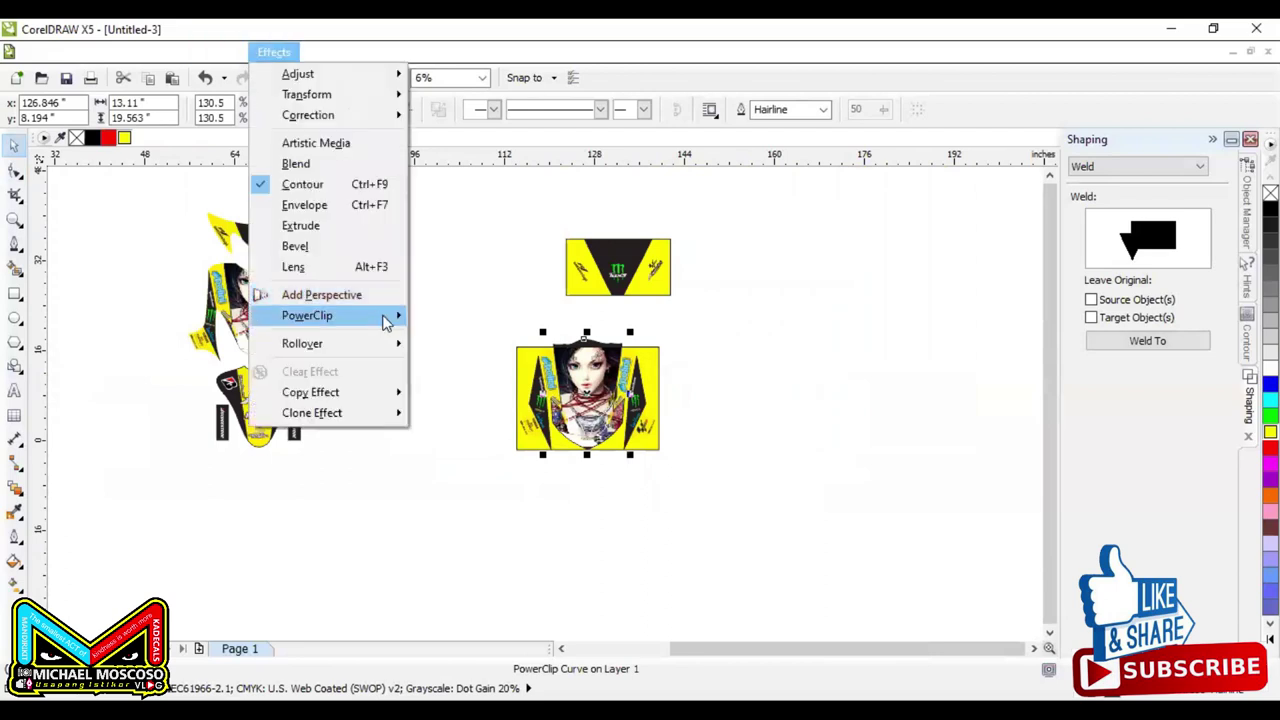
pyautogui.click(455, 316)
pyautogui.click(524, 383)
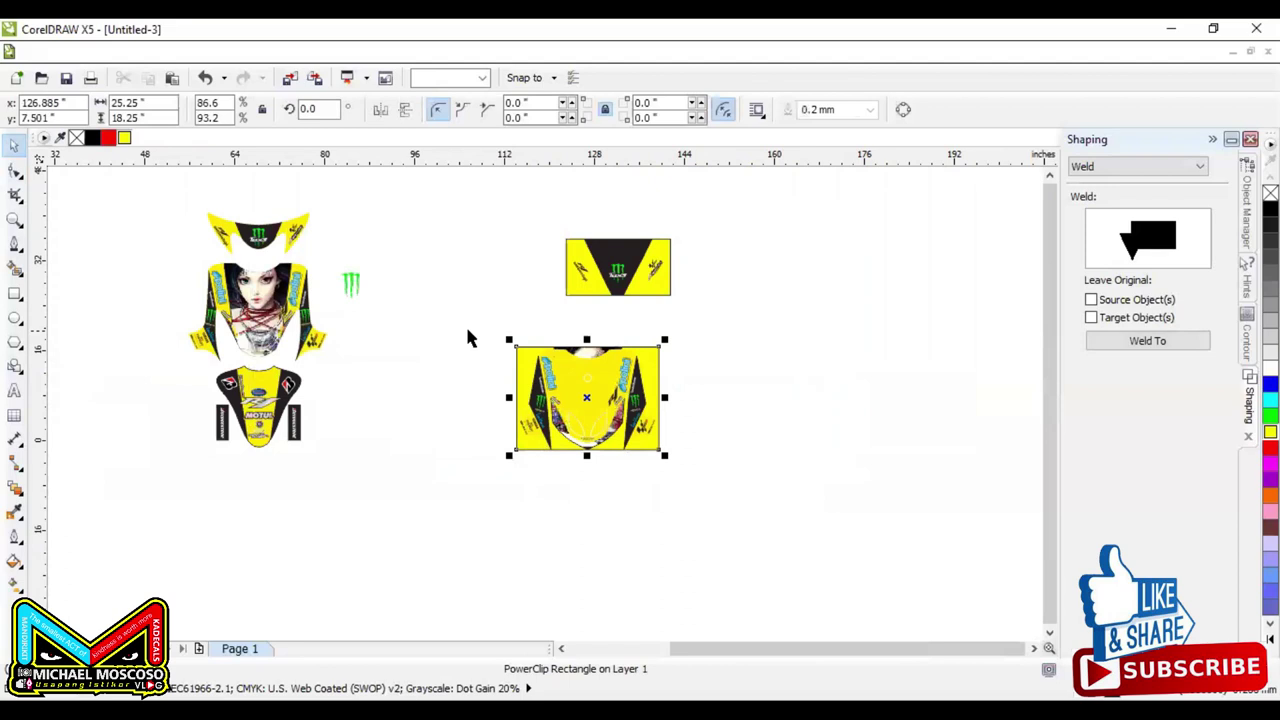
# Step: Delete the yellow shape covering the anime picture in the front cover rectangle
pyautogui.click(623, 333)
pyautogui.click(586, 365)
pyautogui.press('Delete')
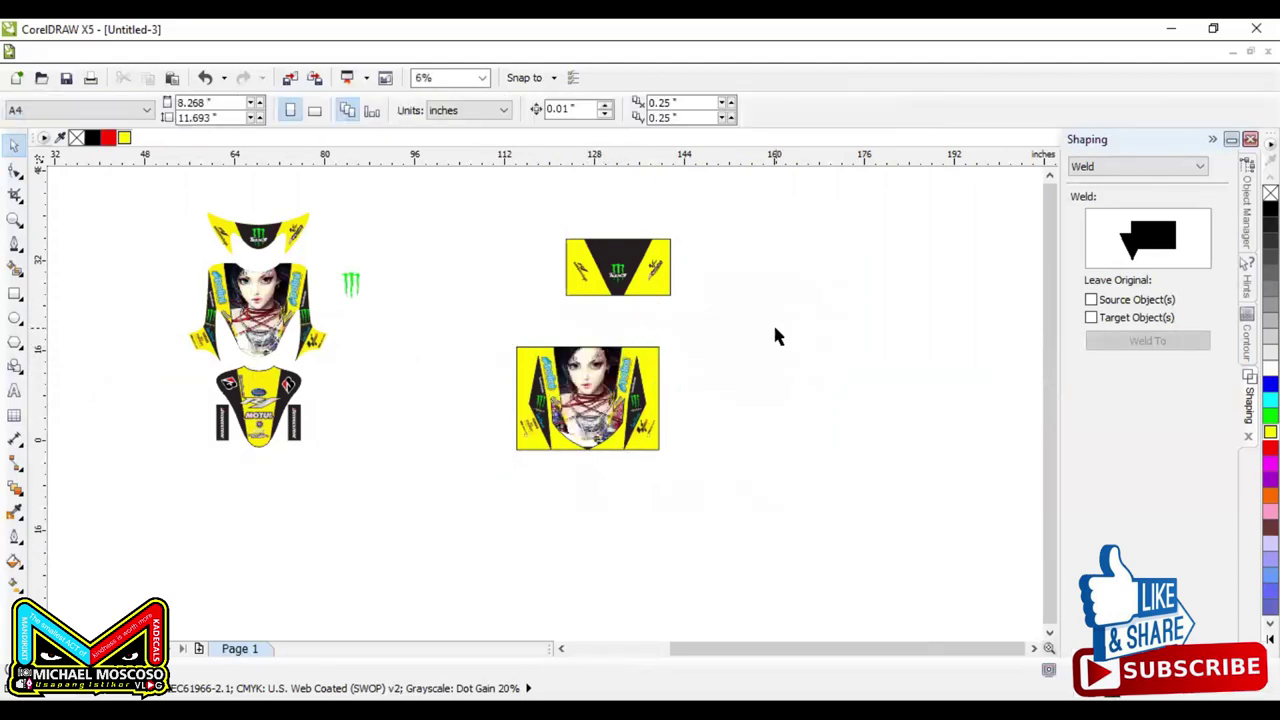
# Step: Move the whole front cover design directly beneath the visor rectangle, aligning their left edges and leaving a hairline gap
pyautogui.moveTo(491, 326); pyautogui.dragTo(751, 510)
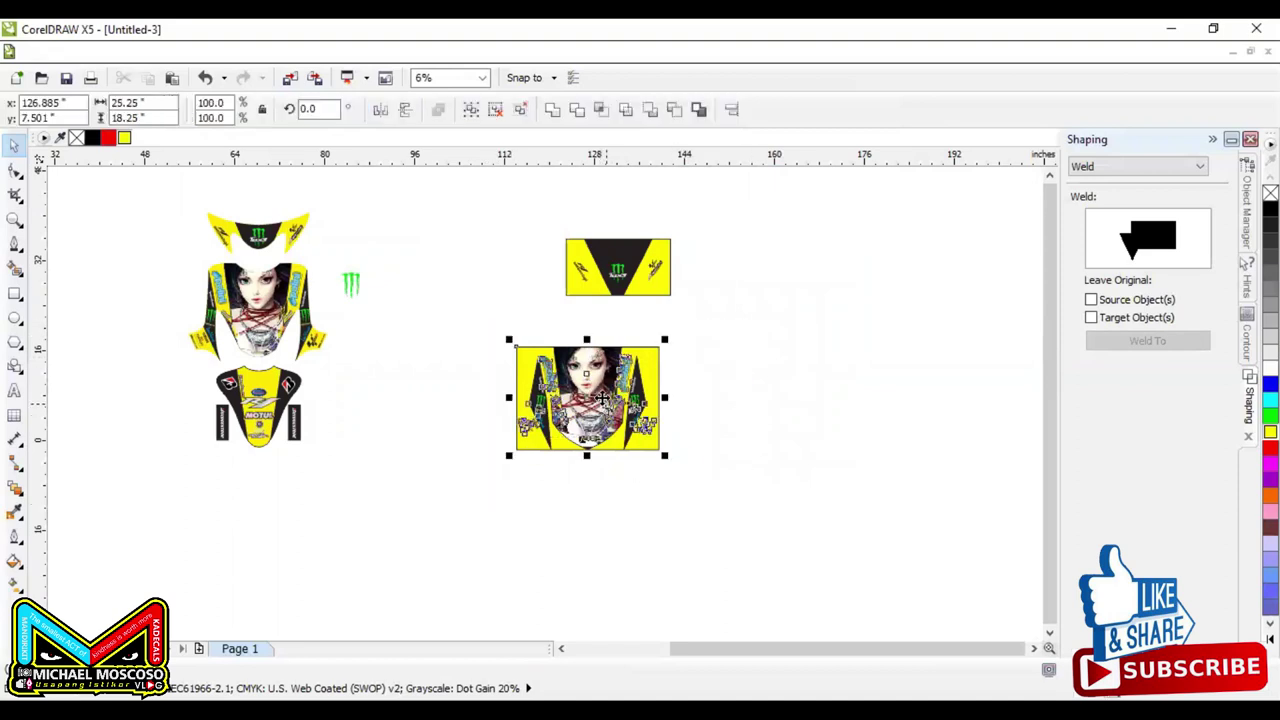
pyautogui.moveTo(658, 343); pyautogui.dragTo(708, 290)
pyautogui.scroll(2, 656, 302)
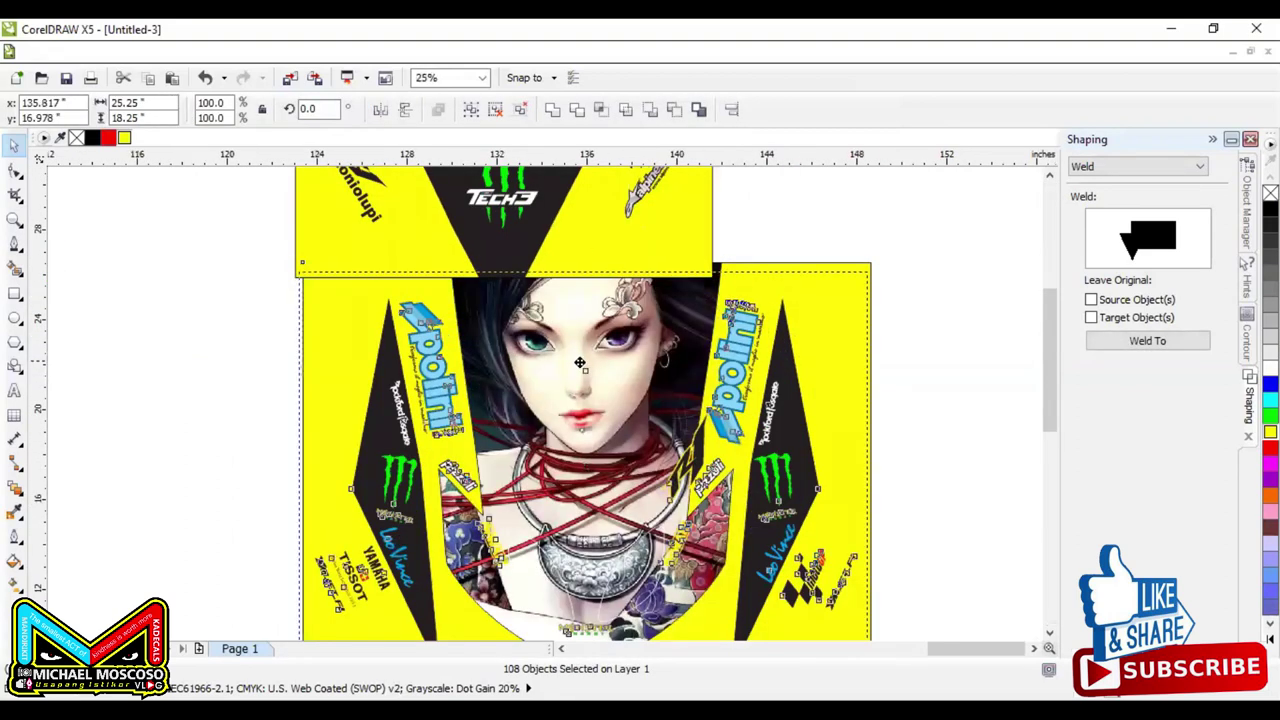
pyautogui.moveTo(578, 372); pyautogui.dragTo(581, 372)
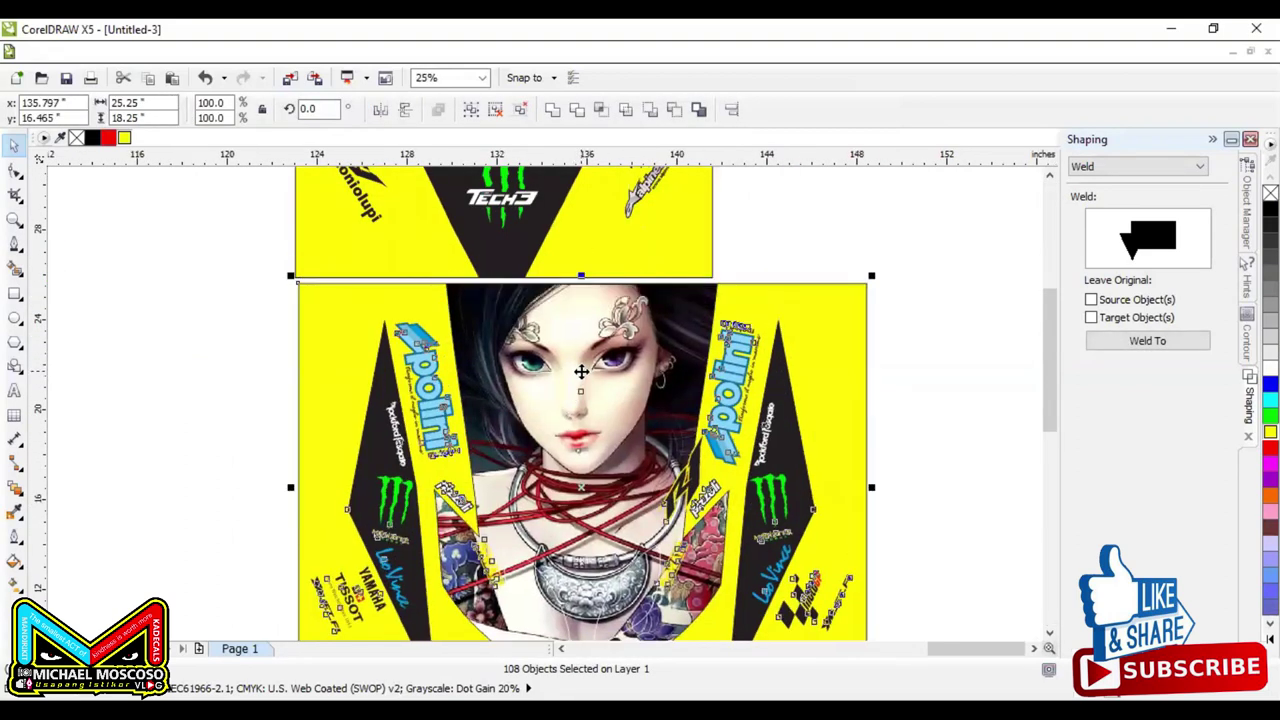
pyautogui.press('Up')
pyautogui.press('Up')
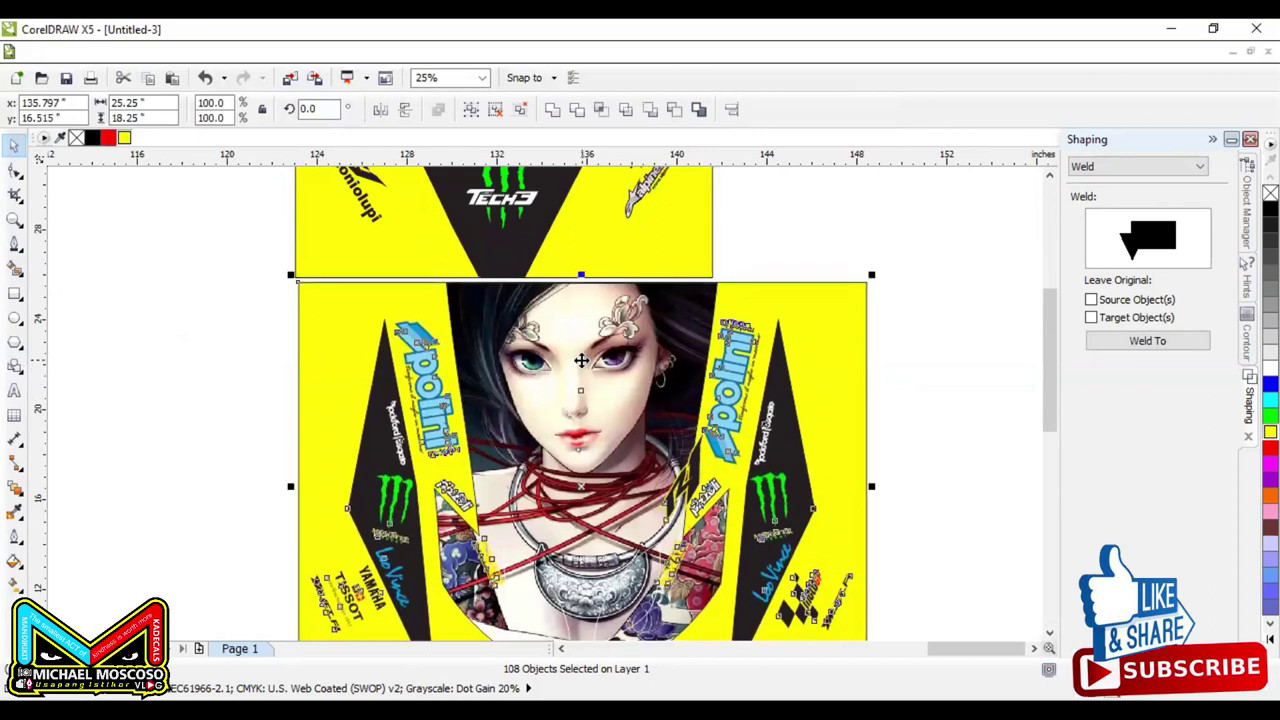
pyautogui.moveTo(331, 320); pyautogui.dragTo(333, 321)
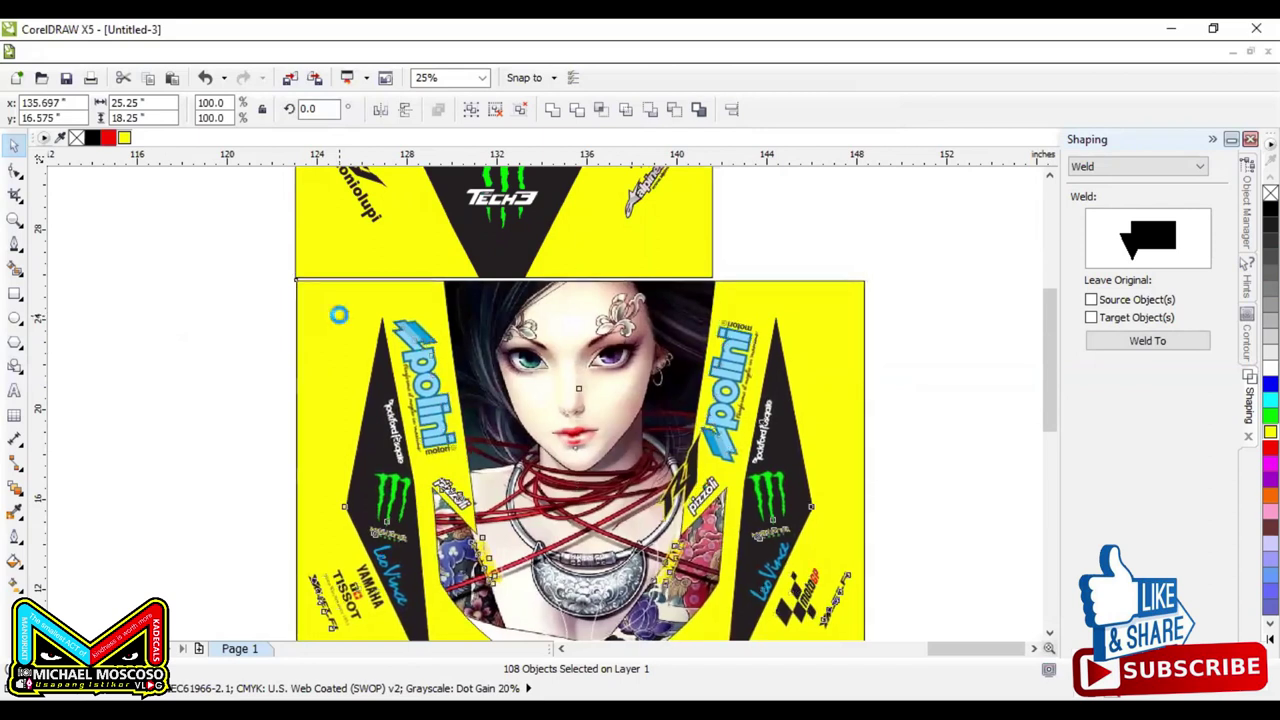
pyautogui.click(771, 221)
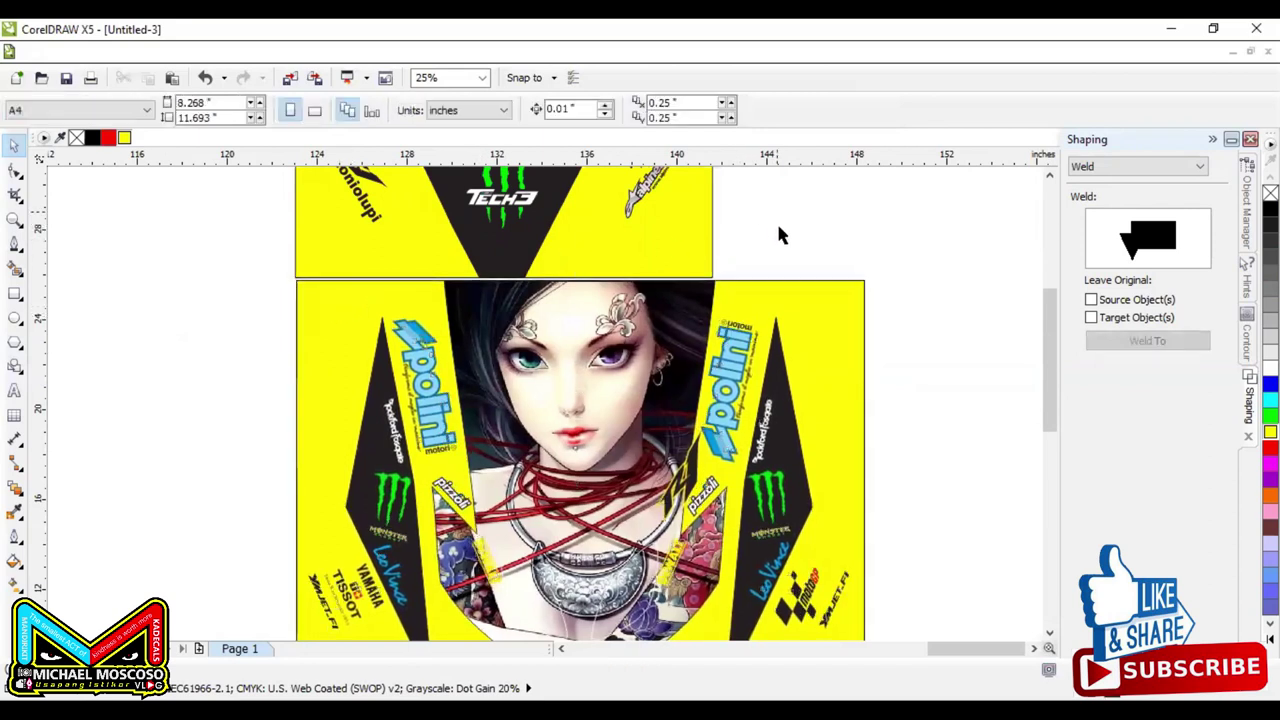
pyautogui.scroll(-1, 755, 335)
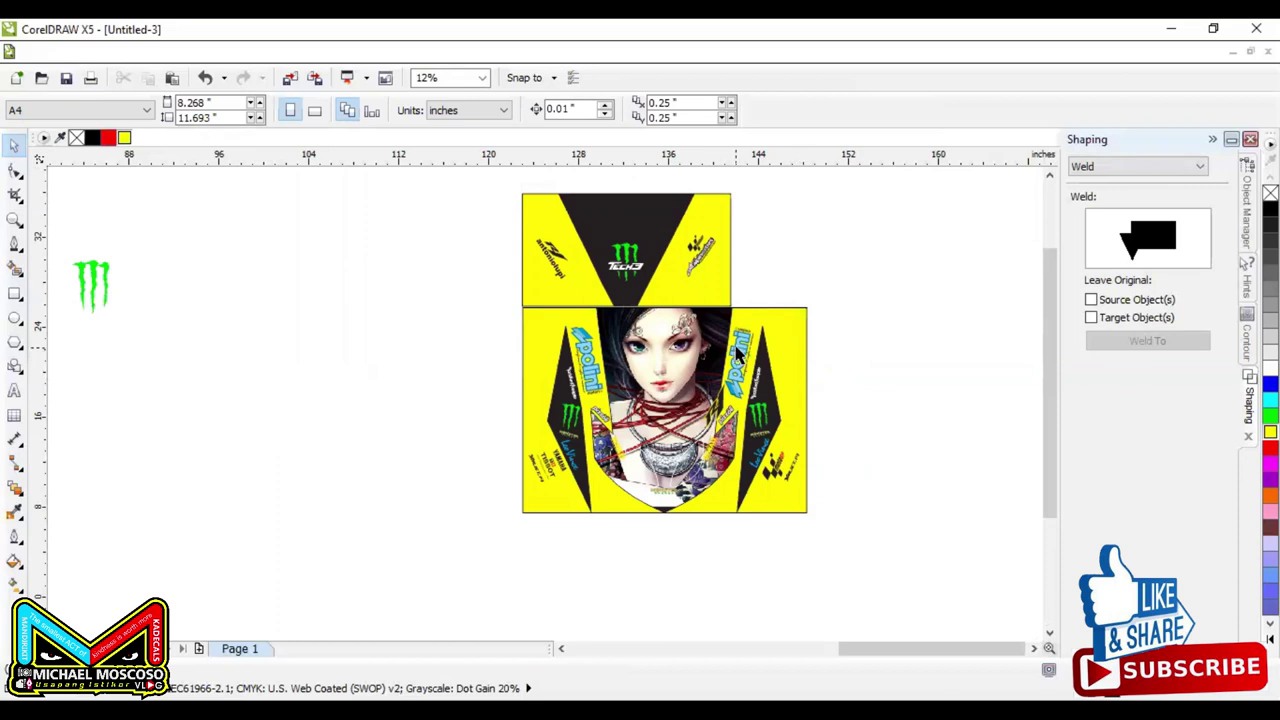
pyautogui.scroll(-2, 690, 340)
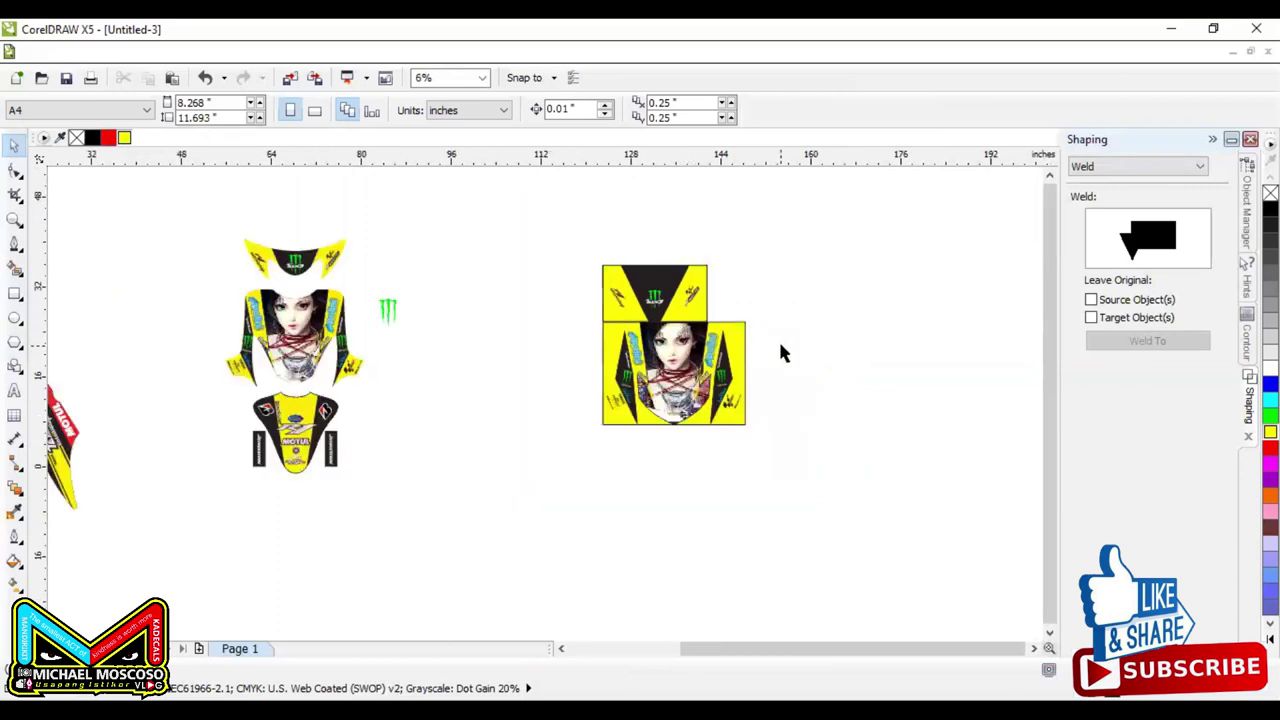
# Step: Move the visor and front cover rectangles together, with all their artwork, closer to the original scooter decals
pyautogui.scroll(2, 781, 345)
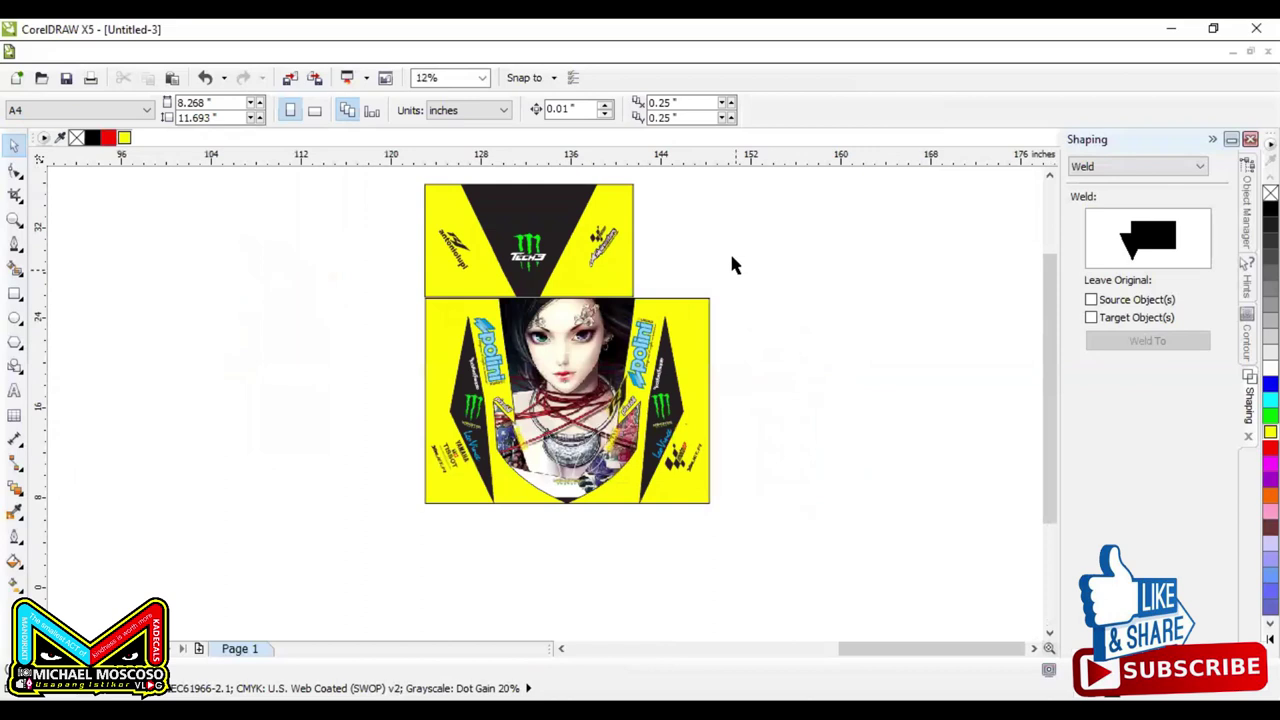
pyautogui.moveTo(391, 175); pyautogui.dragTo(790, 520)
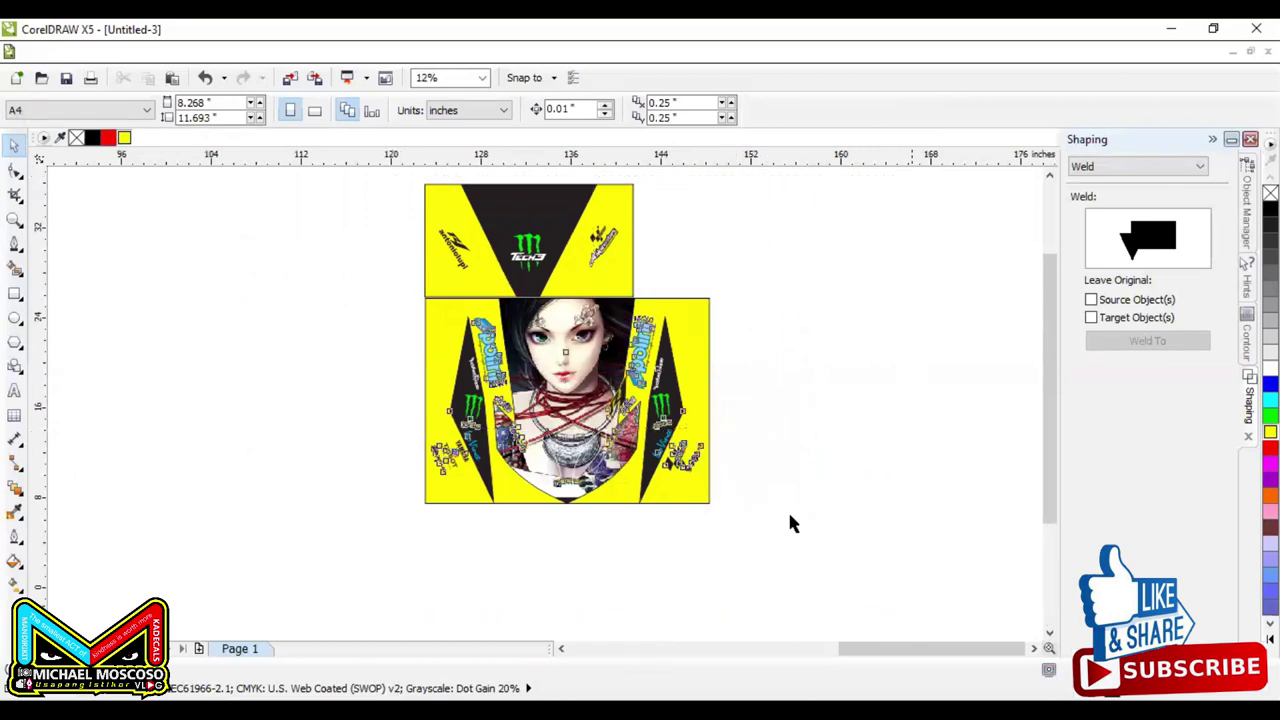
pyautogui.moveTo(699, 354); pyautogui.dragTo(466, 371)
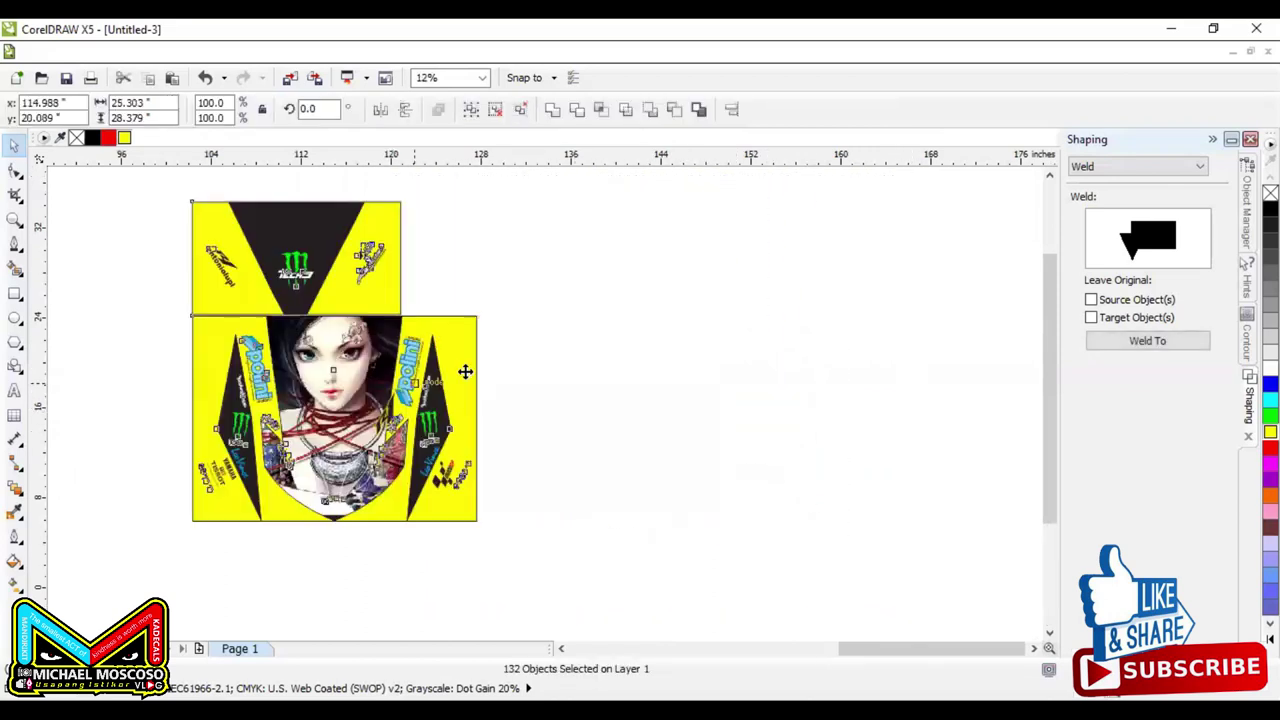
pyautogui.click(578, 336)
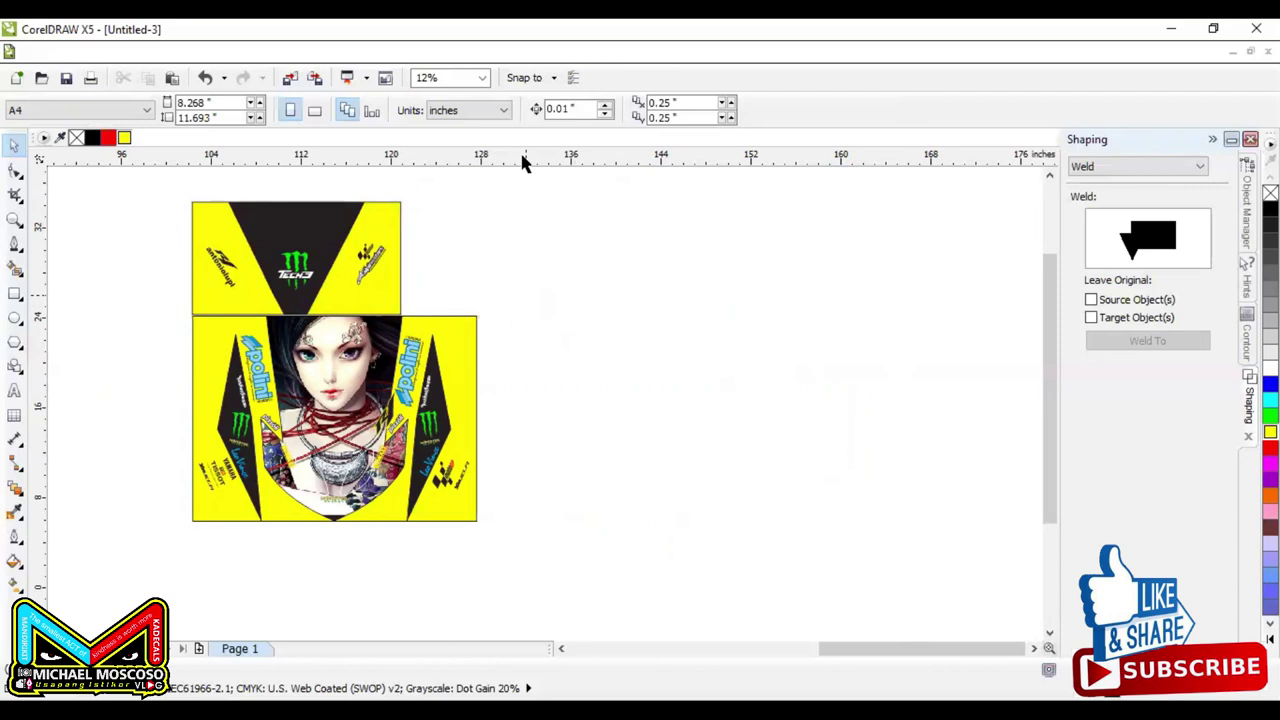
# Step: Select the whole front cover design and shift it up about 0.06 inches to narrow the gap beneath the visor rectangle
pyautogui.scroll(-1, 774, 262)
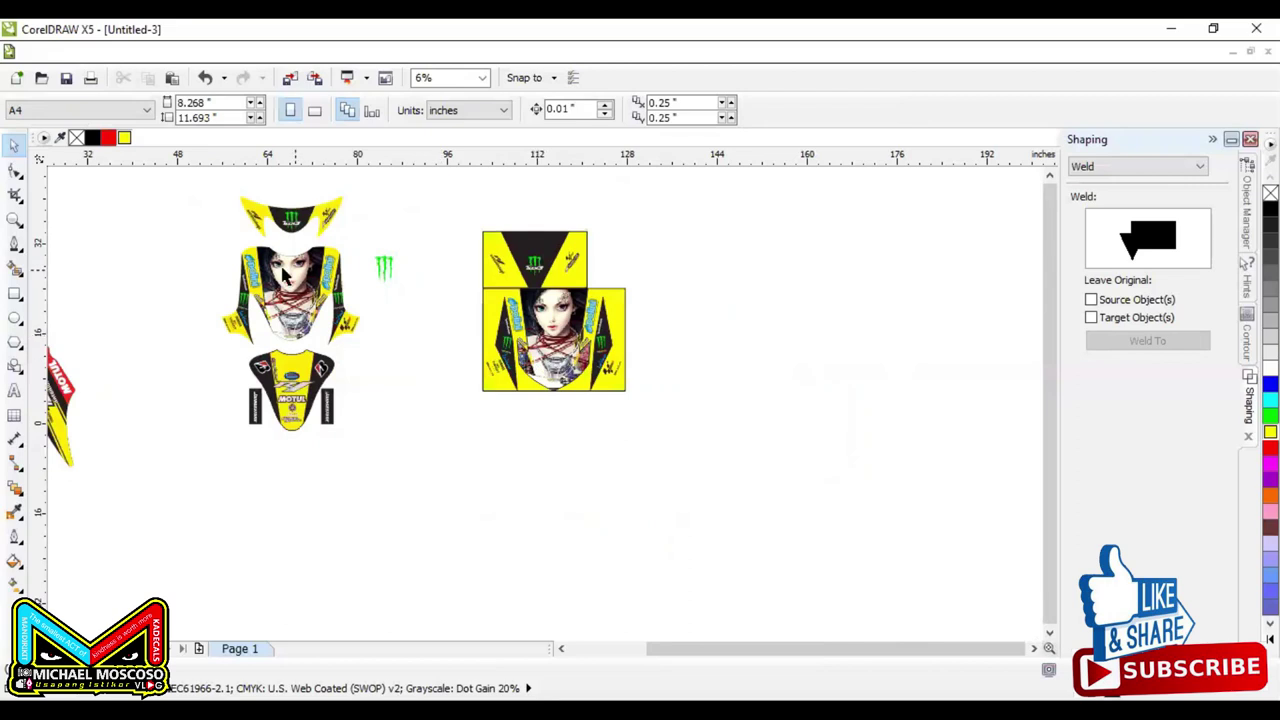
pyautogui.scroll(4, 285, 275)
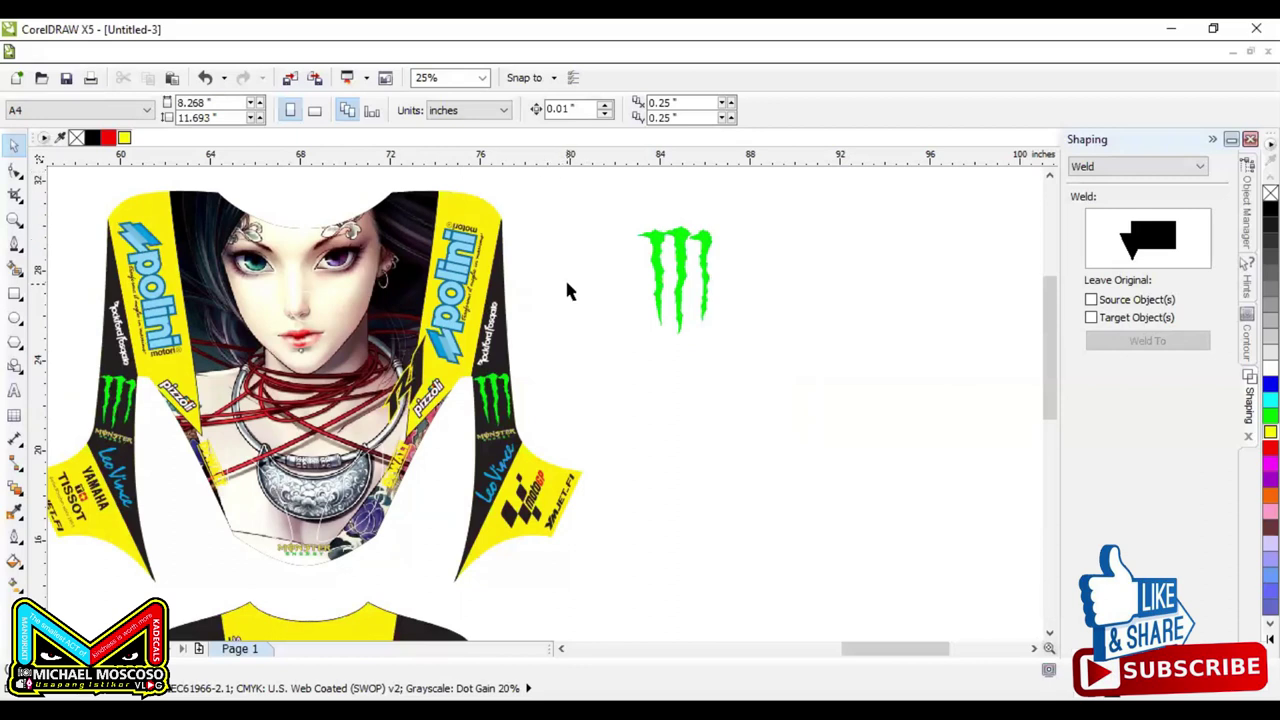
pyautogui.scroll(-4, 414, 332)
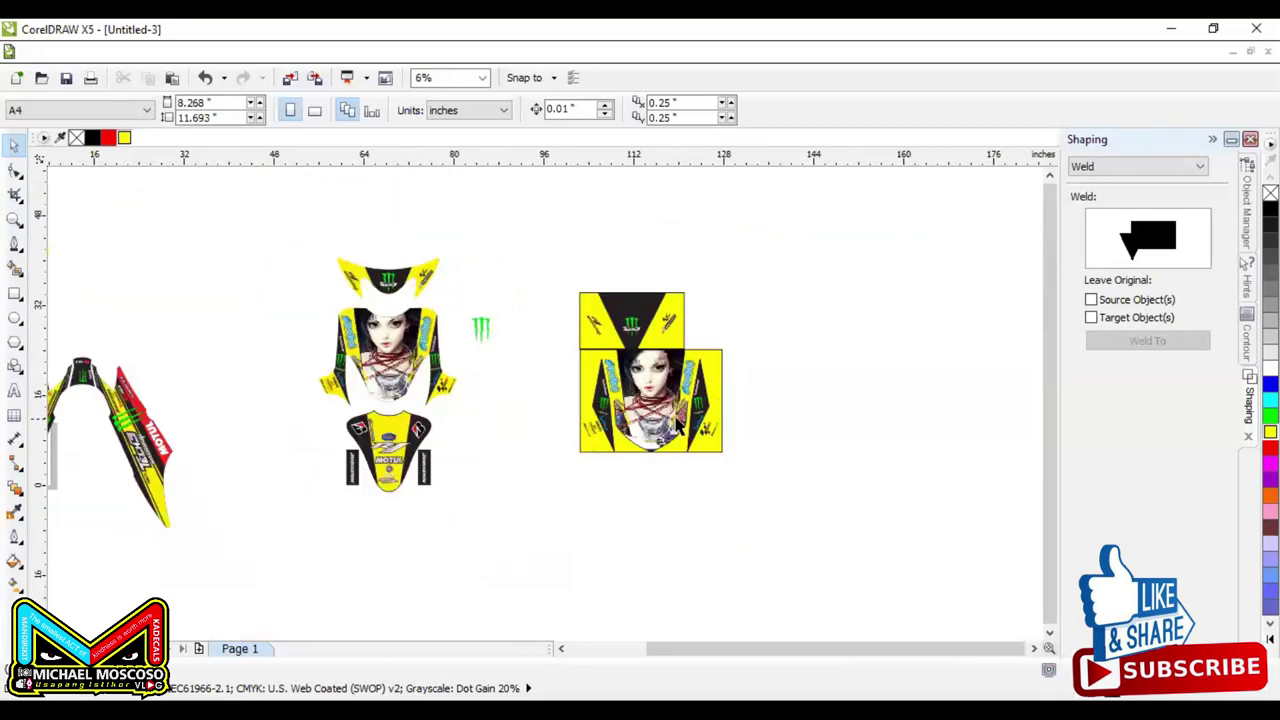
pyautogui.scroll(4, 676, 408)
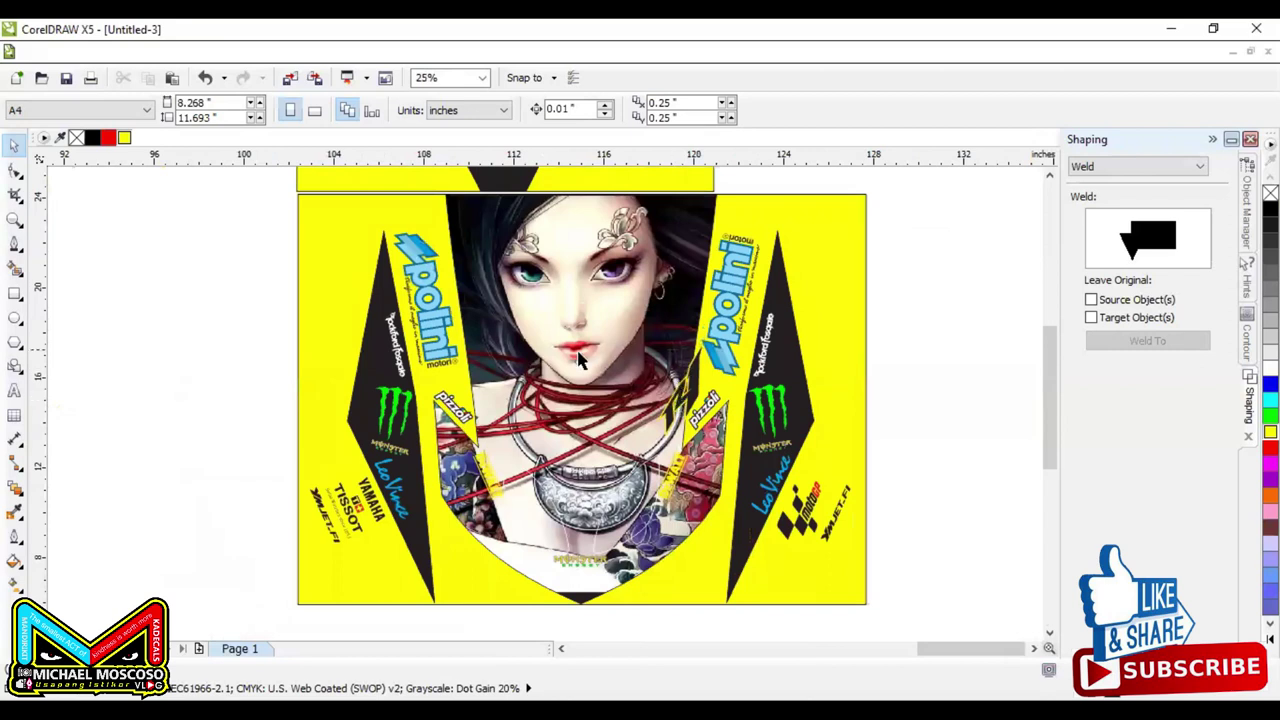
pyautogui.scroll(-2, 578, 362)
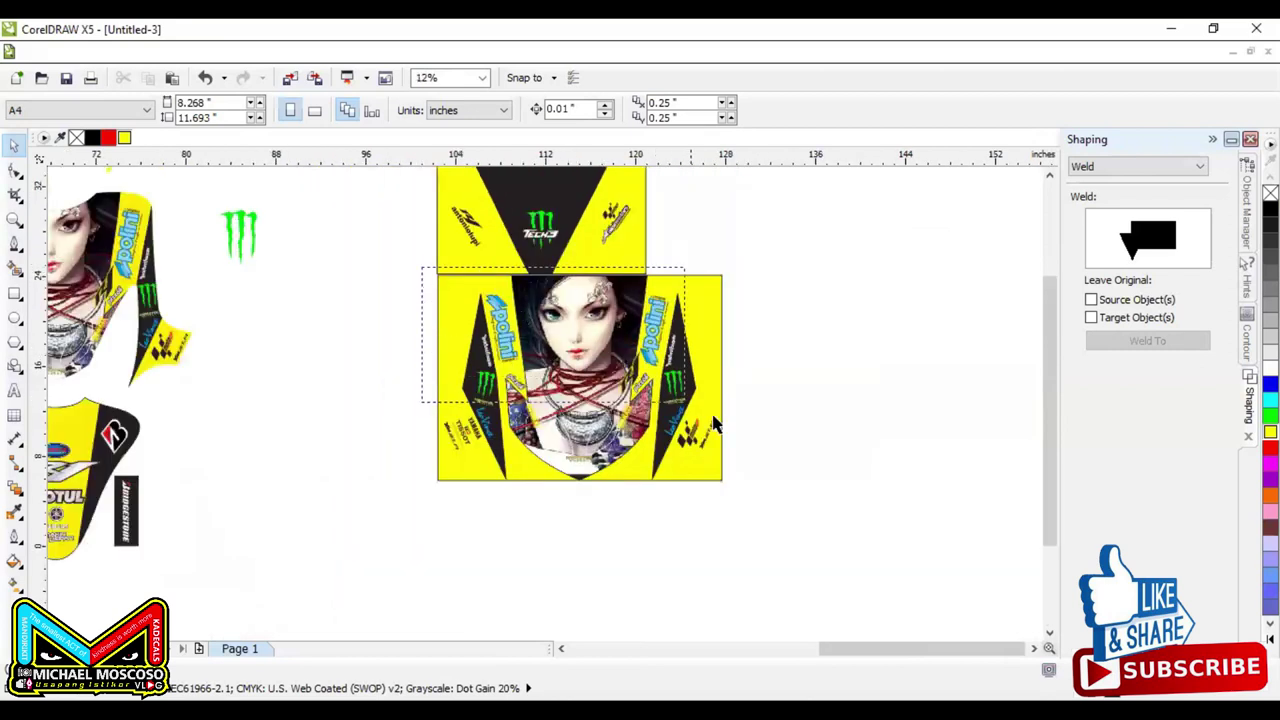
pyautogui.scroll(2, 456, 264)
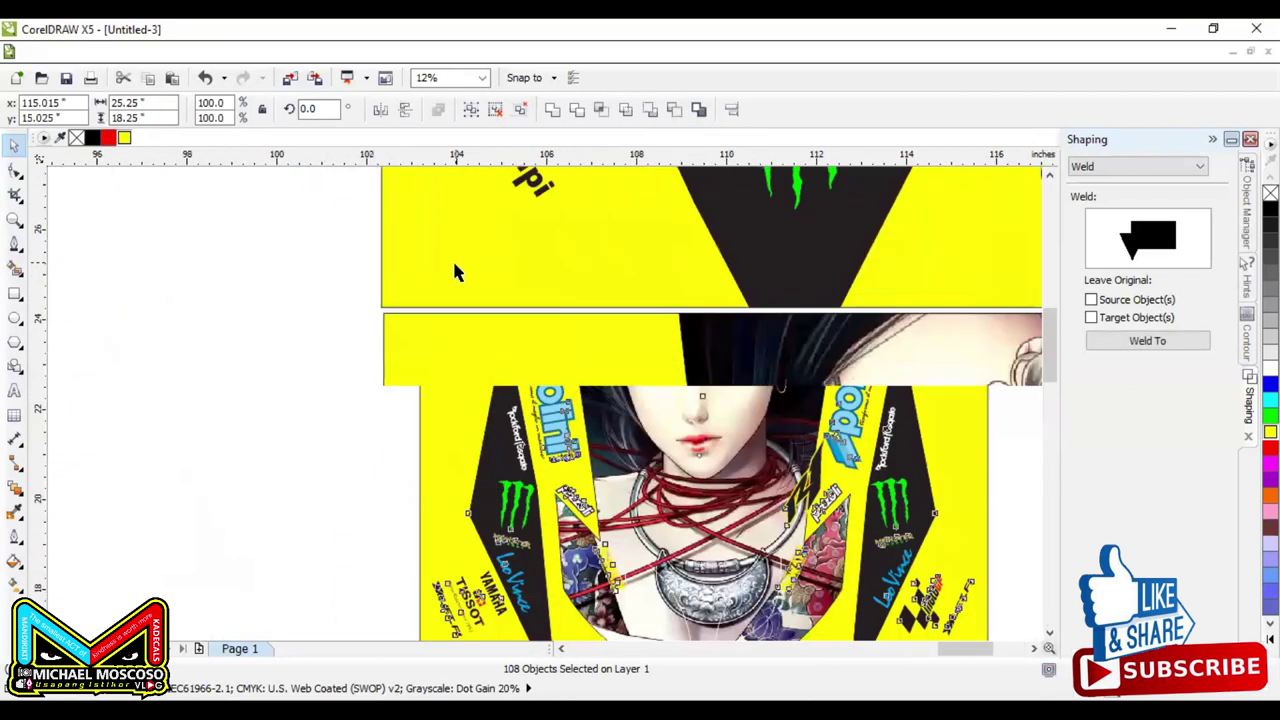
pyautogui.moveTo(466, 334); pyautogui.dragTo(470, 329)
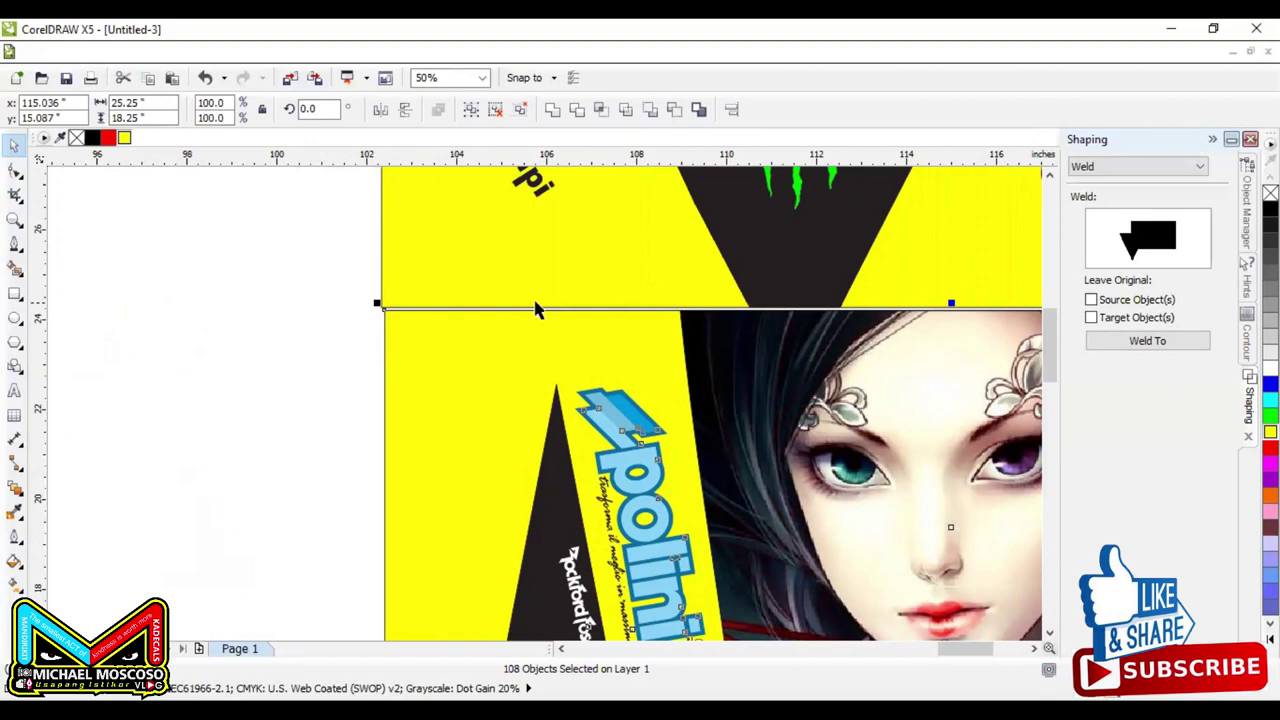
pyautogui.scroll(-2, 513, 303)
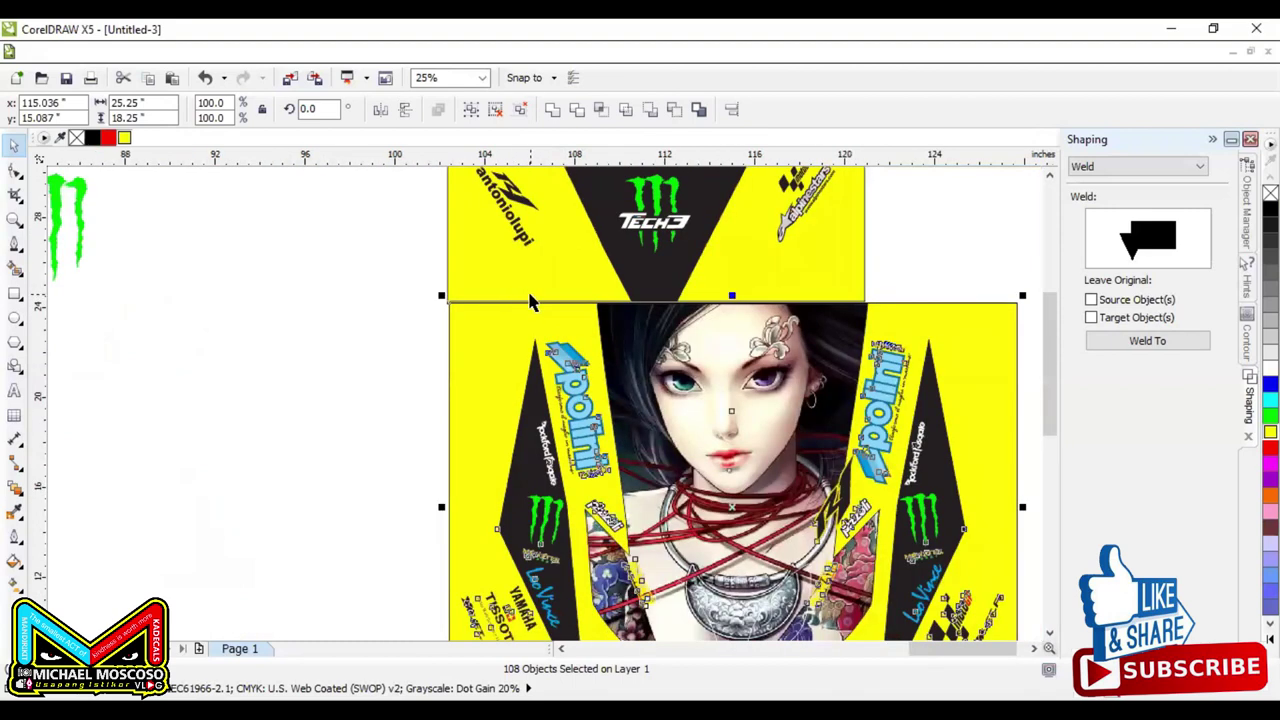